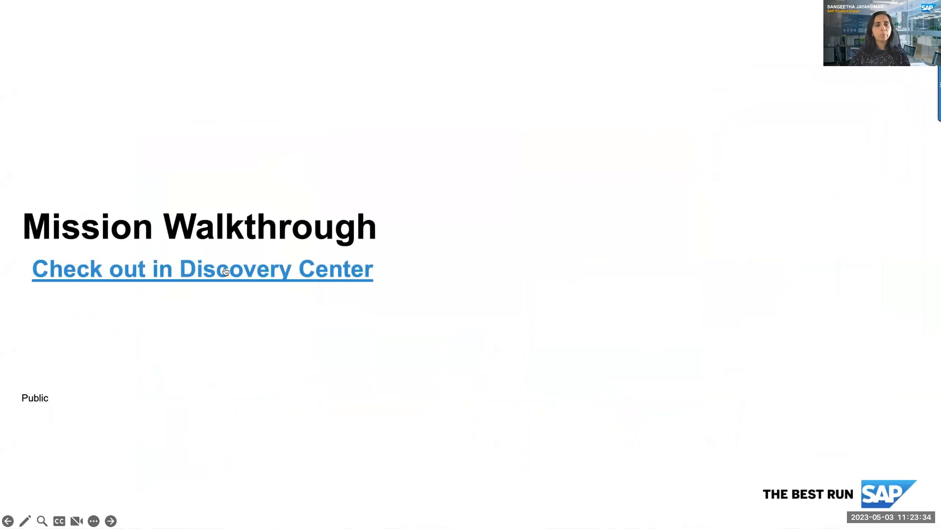
Step: Open the "Keep the Core Clean Using SAP Build Apps with SAP S/4HANA" mission in SAP Discovery Center and start it
{"action": "left_click", "coordinate": [225, 271]}
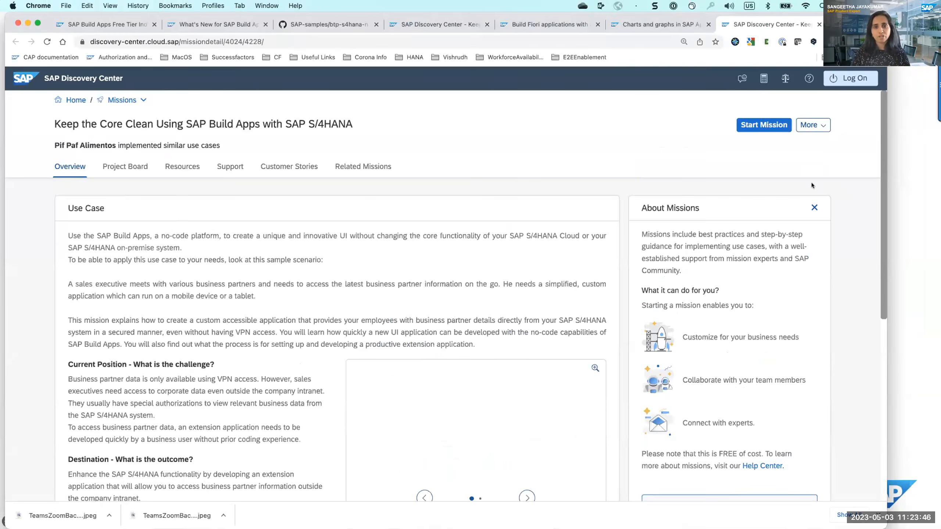
{"action": "left_click", "coordinate": [781, 121]}
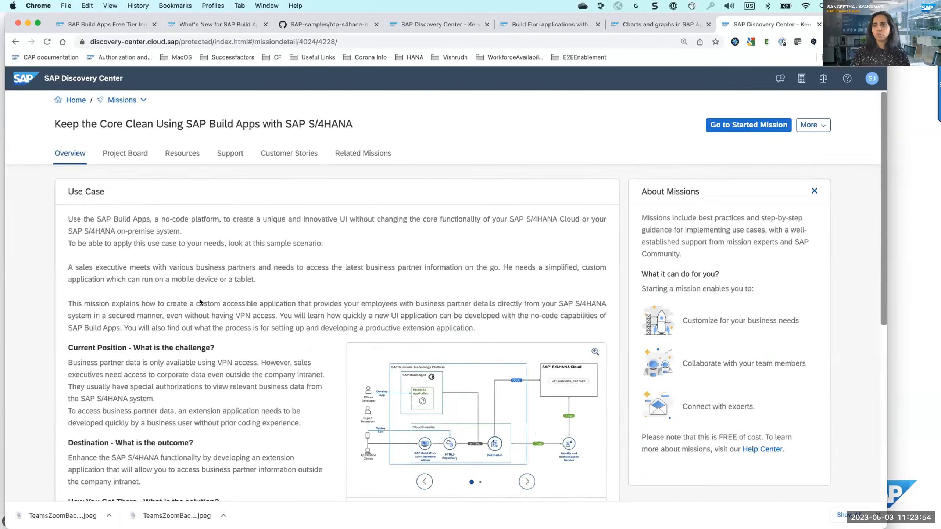
Step: View the enlarged ScenarioArchitecture diagram and the SAP S/4HANA on-premise solution diagram, and close the viewer
{"action": "scroll", "coordinate": [200, 302], "scroll_direction": "down", "scroll_amount": 1}
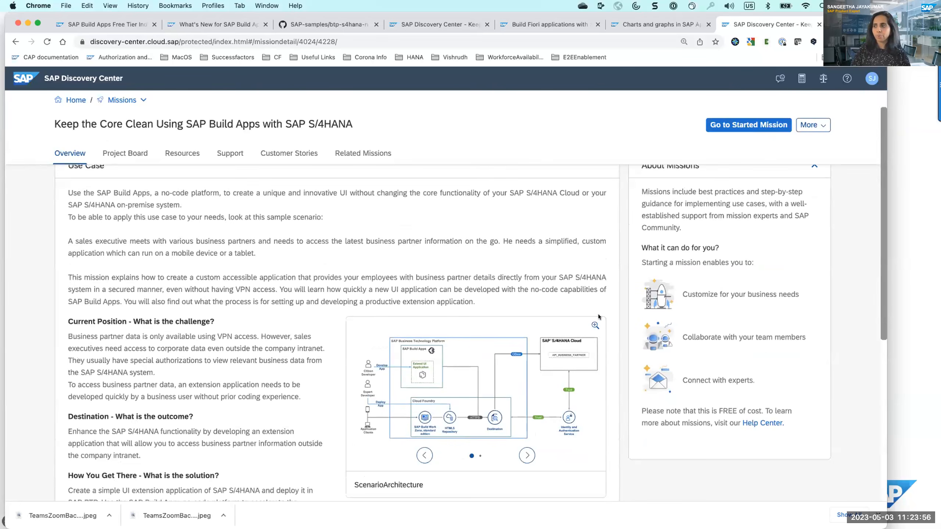
{"action": "left_click", "coordinate": [596, 325]}
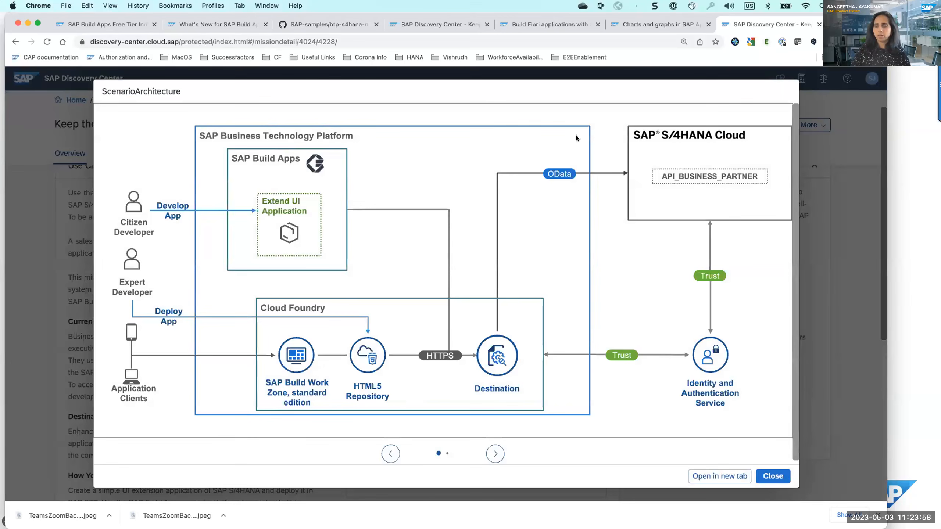
{"action": "left_click", "coordinate": [495, 453]}
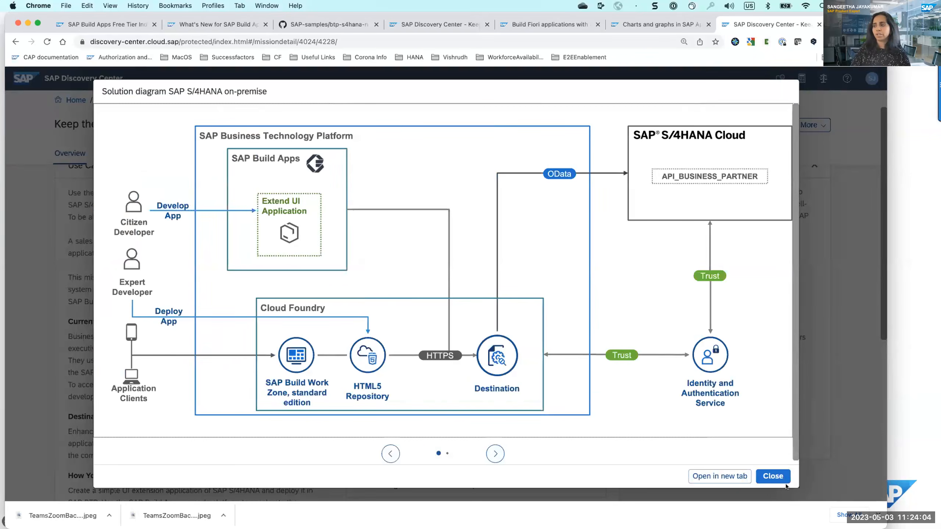
{"action": "left_click", "coordinate": [769, 474]}
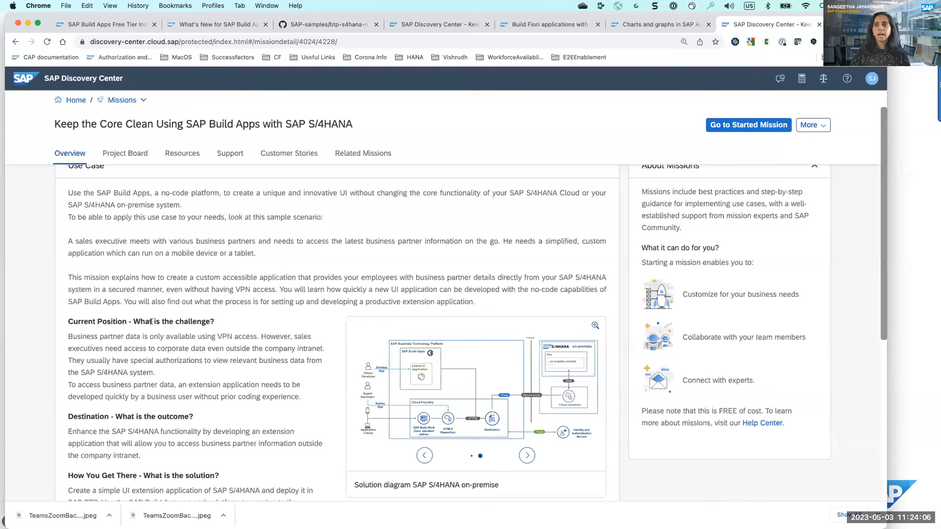
Step: Open the mission's project board and look through the tasks in the Discover phase
{"action": "left_click", "coordinate": [127, 153]}
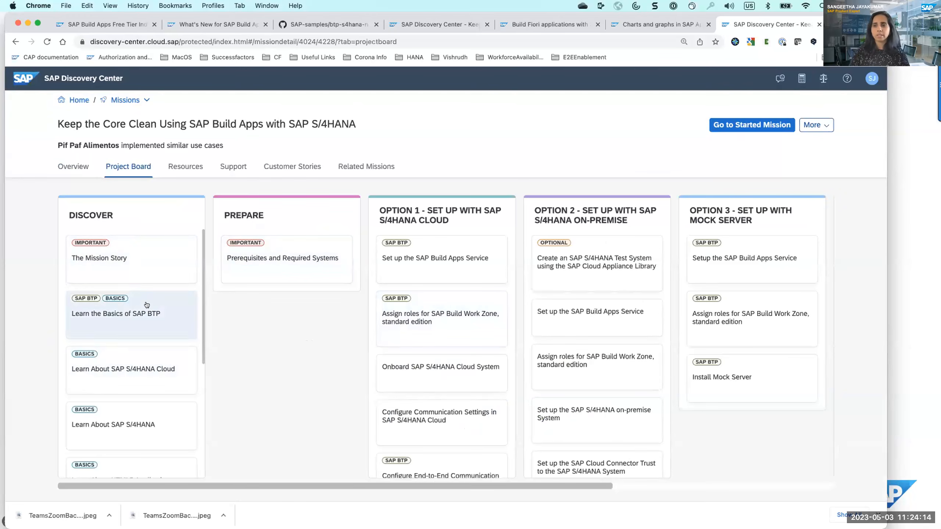
{"action": "scroll", "coordinate": [146, 304], "scroll_direction": "down", "scroll_amount": 2}
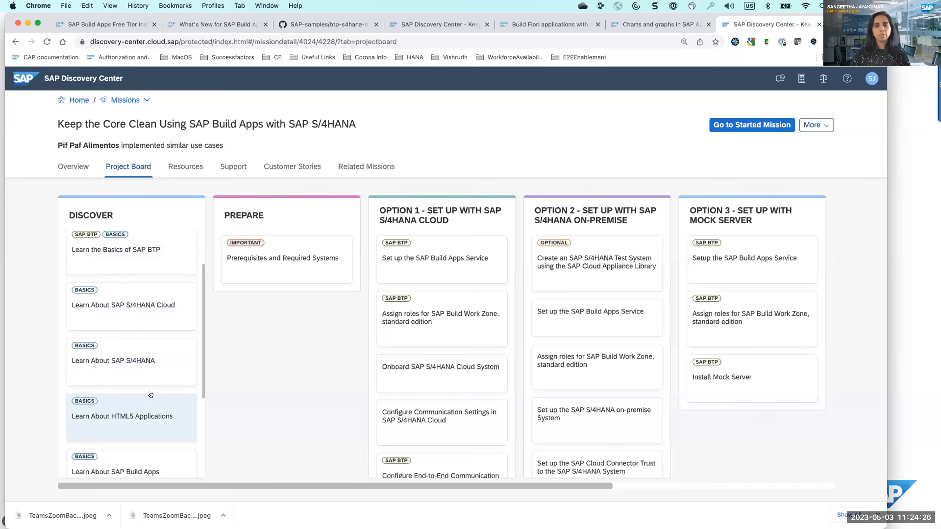
{"action": "scroll", "coordinate": [149, 395], "scroll_direction": "down", "scroll_amount": 5}
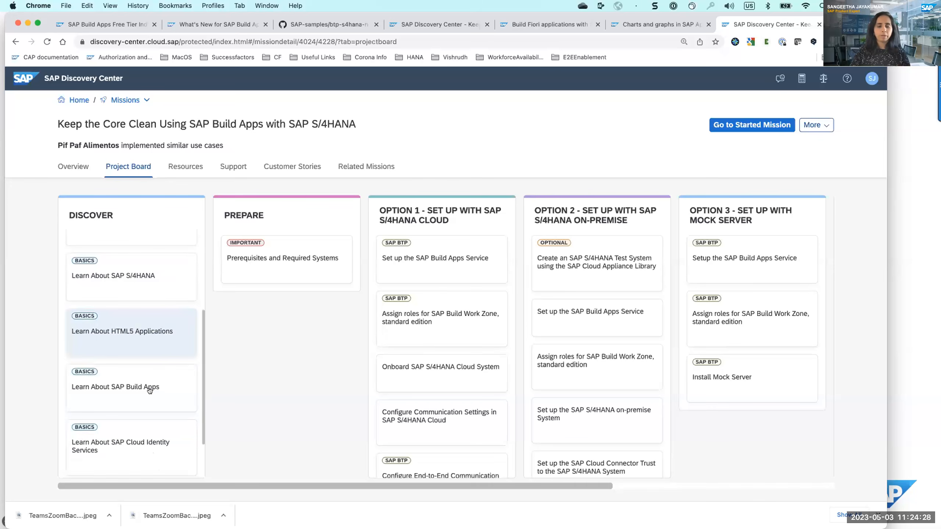
{"action": "scroll", "coordinate": [149, 391], "scroll_direction": "down", "scroll_amount": 3}
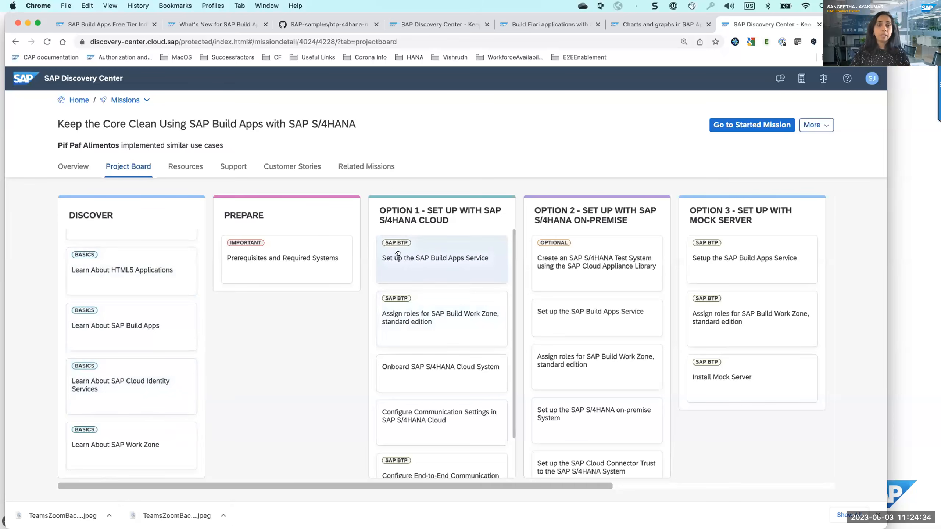
Step: Examine the project board tasks for setting up with SAP S/4HANA Cloud and with SAP S/4HANA on-premise
{"action": "left_click_drag", "start_coordinate": [378, 486], "coordinate": [444, 487]}
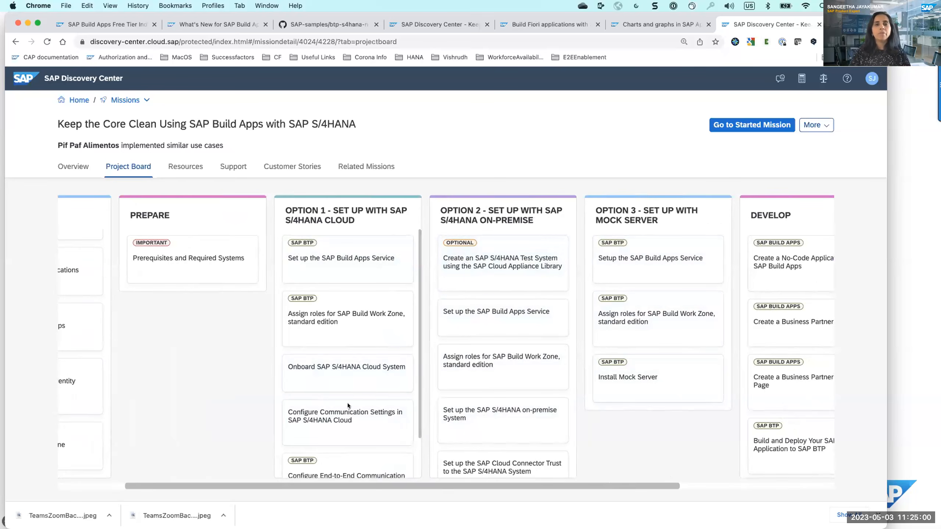
{"action": "scroll", "coordinate": [349, 396], "scroll_direction": "down", "scroll_amount": 1}
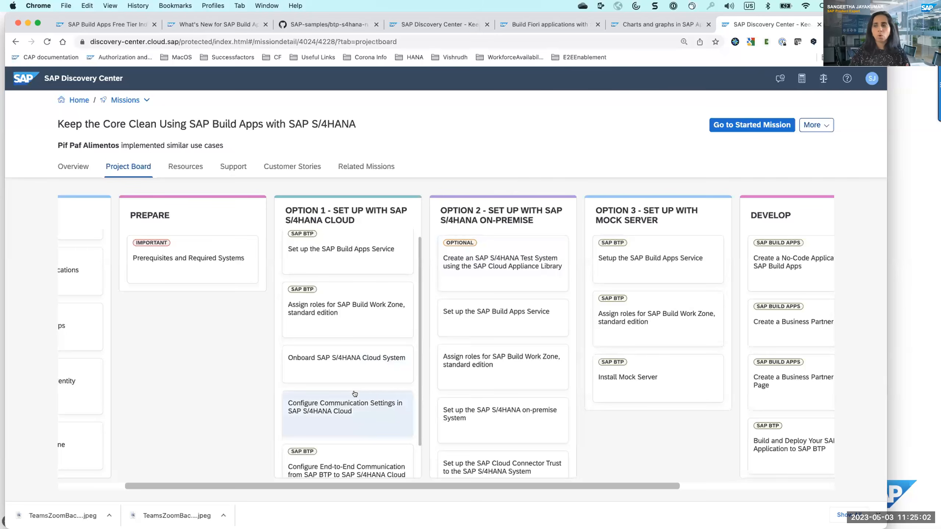
{"action": "scroll", "coordinate": [355, 392], "scroll_direction": "up", "scroll_amount": 1}
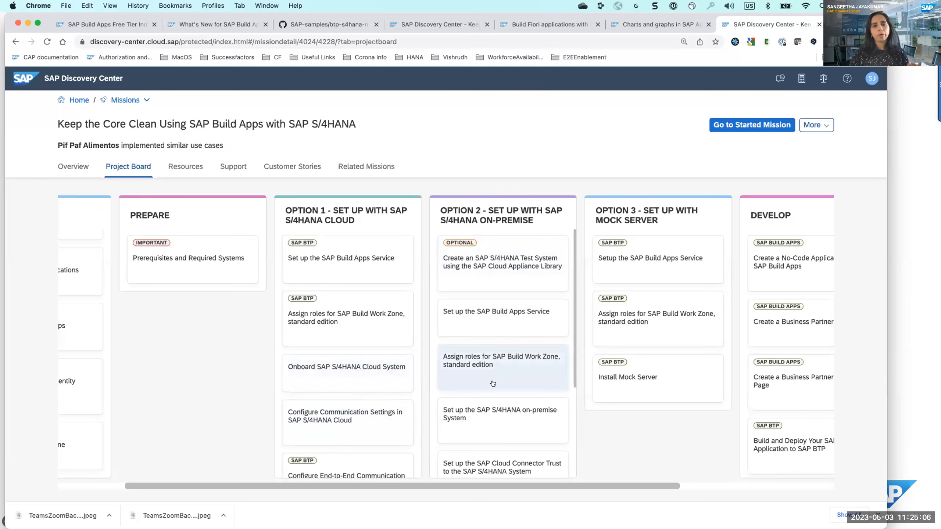
{"action": "scroll", "coordinate": [493, 384], "scroll_direction": "down", "scroll_amount": 1}
{"action": "scroll", "coordinate": [367, 399], "scroll_direction": "down", "scroll_amount": 5}
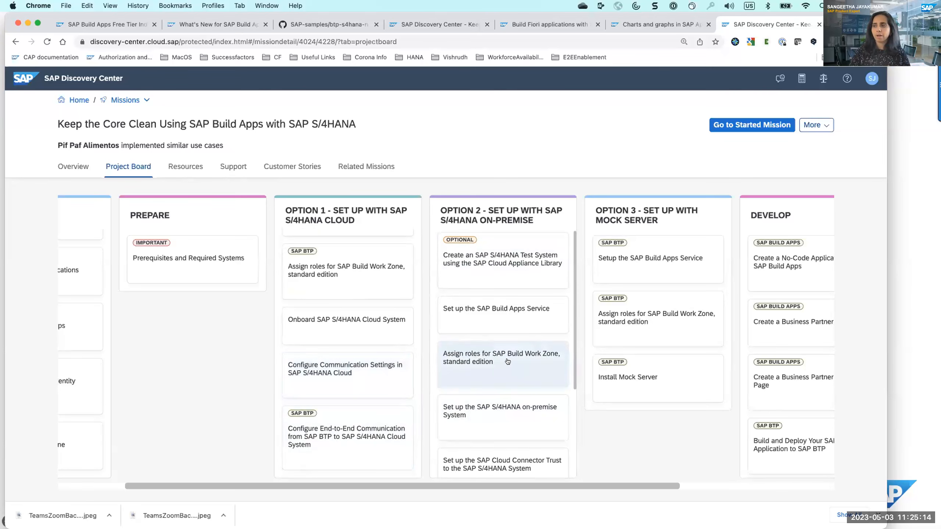
{"action": "scroll", "coordinate": [484, 384], "scroll_direction": "down", "scroll_amount": 4}
{"action": "scroll", "coordinate": [476, 430], "scroll_direction": "down", "scroll_amount": 5}
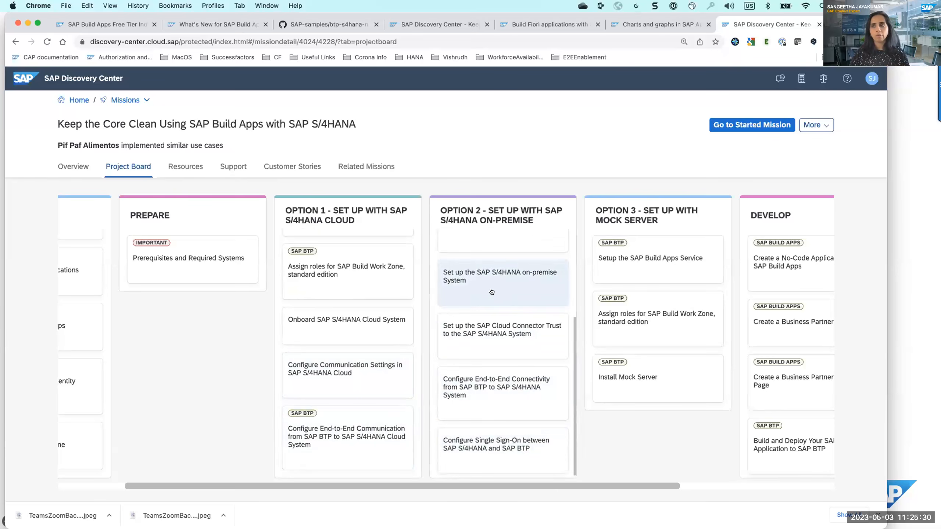
{"action": "scroll", "coordinate": [491, 292], "scroll_direction": "up", "scroll_amount": 3}
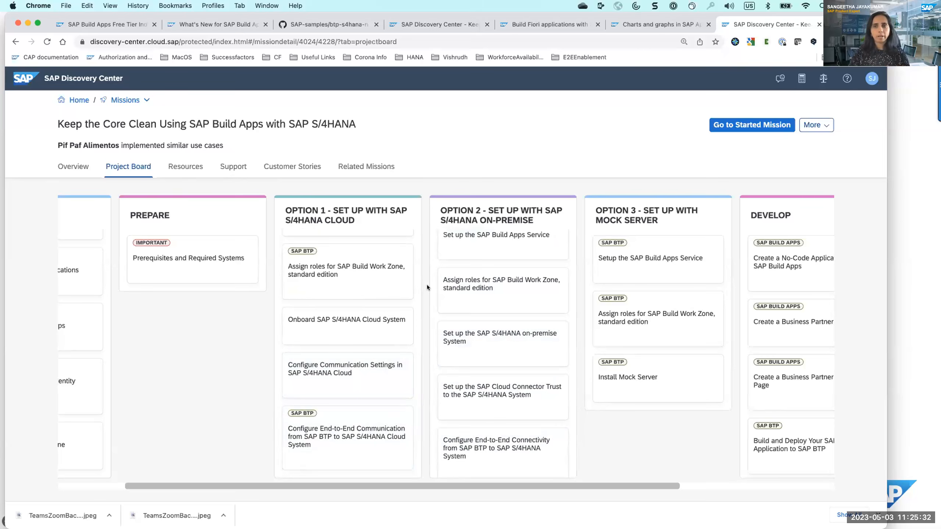
{"action": "scroll", "coordinate": [441, 288], "scroll_direction": "up", "scroll_amount": 1}
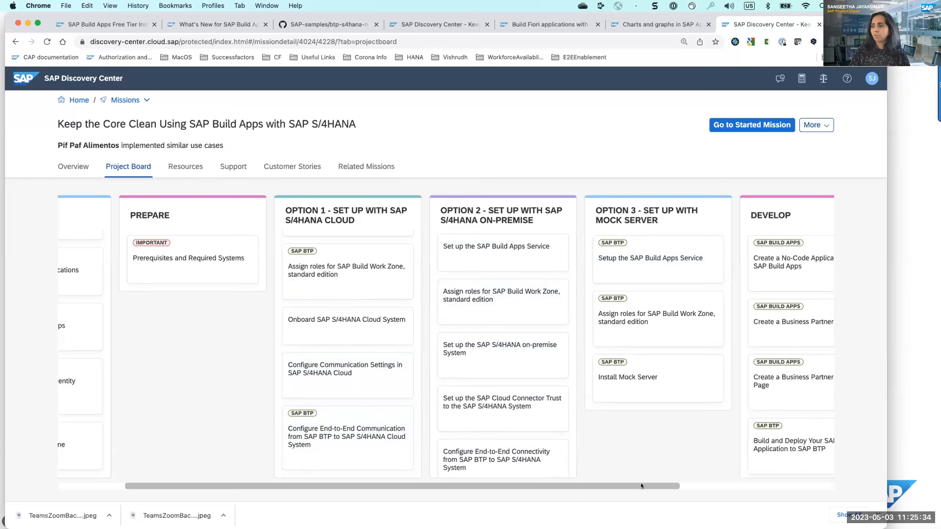
Step: Examine the project board tasks for the mock server option and the Develop and Complete phases
{"action": "left_click_drag", "start_coordinate": [641, 483], "coordinate": [739, 482]}
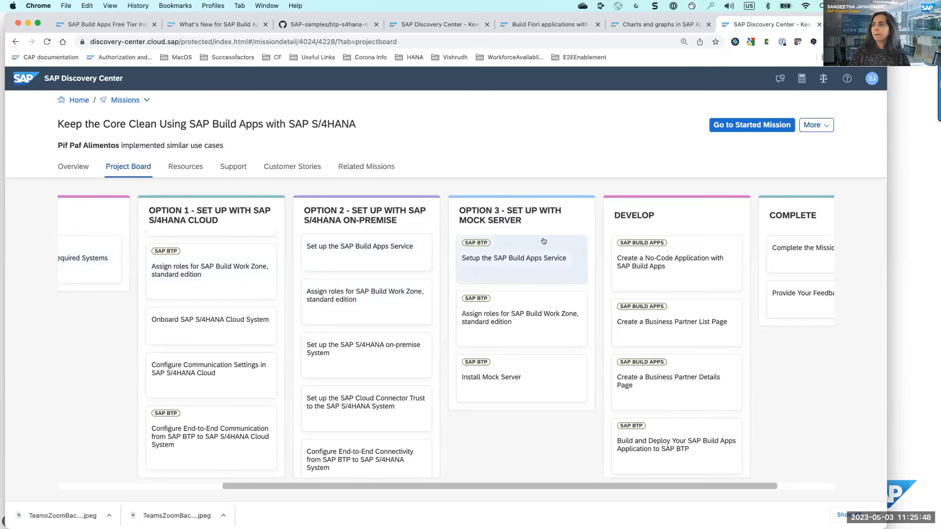
{"action": "left_click_drag", "start_coordinate": [652, 486], "coordinate": [709, 486]}
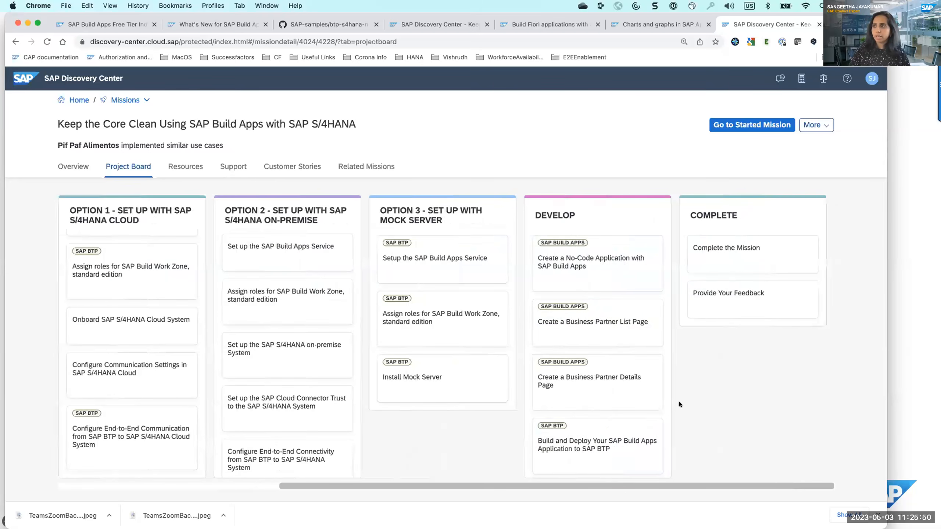
{"action": "scroll", "coordinate": [609, 438], "scroll_direction": "down", "scroll_amount": 3}
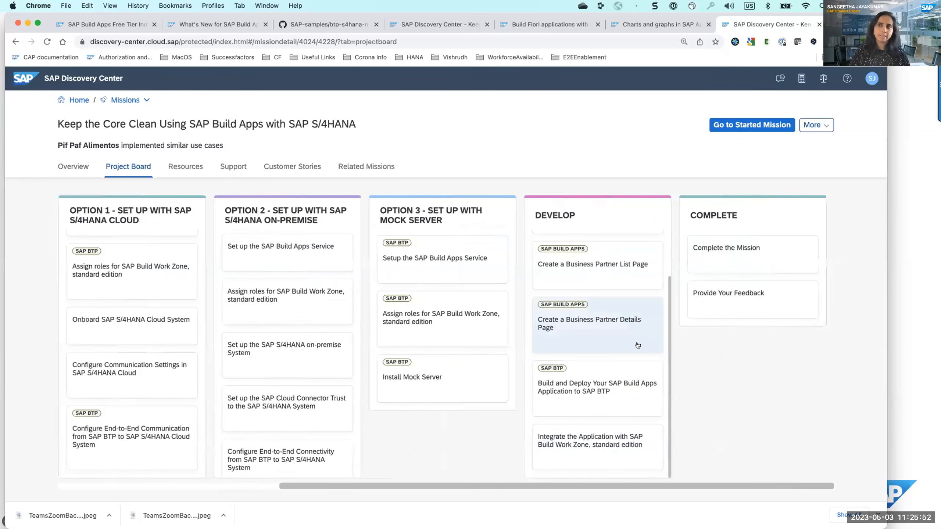
Step: Review the mission's resources, support contacts, customer stories and related missions
{"action": "left_click", "coordinate": [230, 167]}
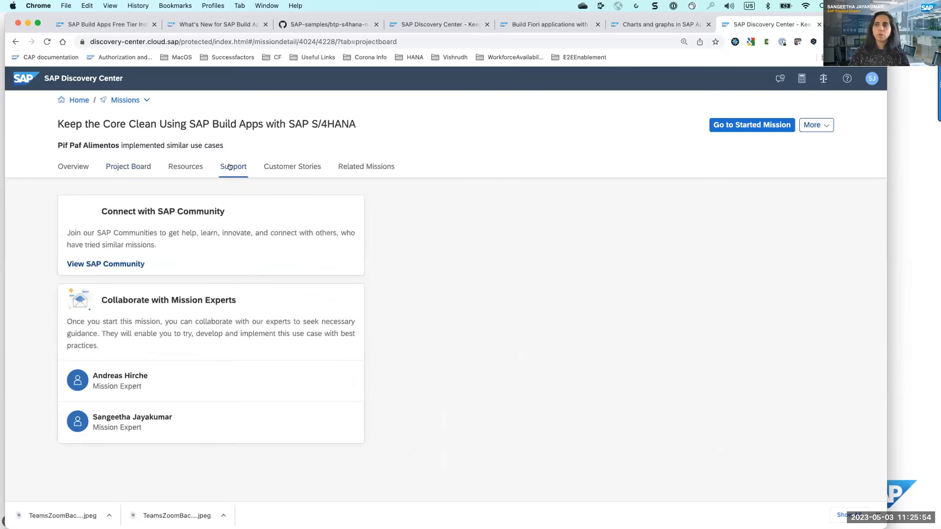
{"action": "left_click", "coordinate": [189, 168]}
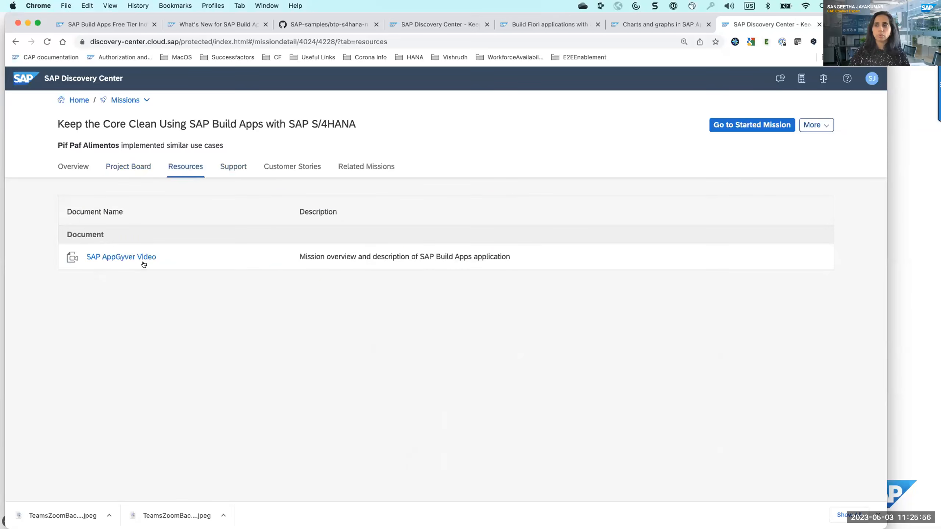
{"action": "left_click", "coordinate": [237, 167]}
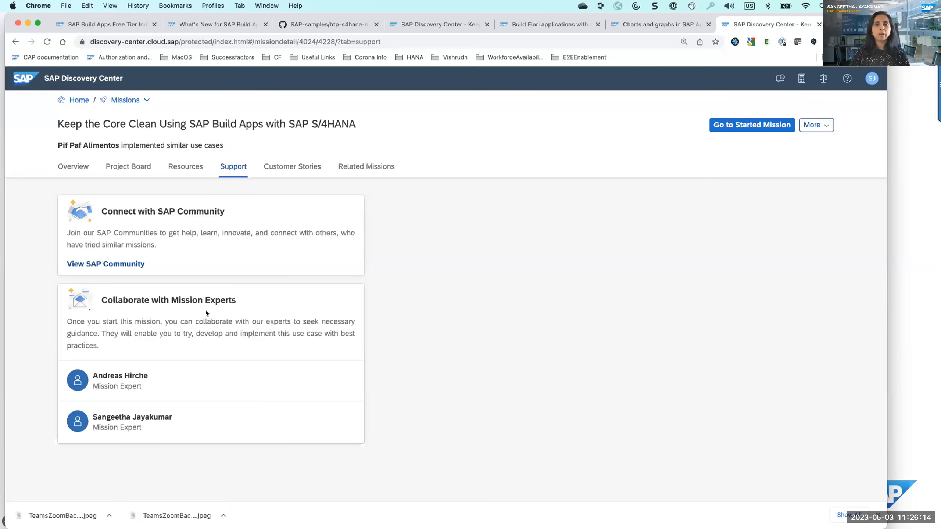
{"action": "left_click", "coordinate": [312, 165]}
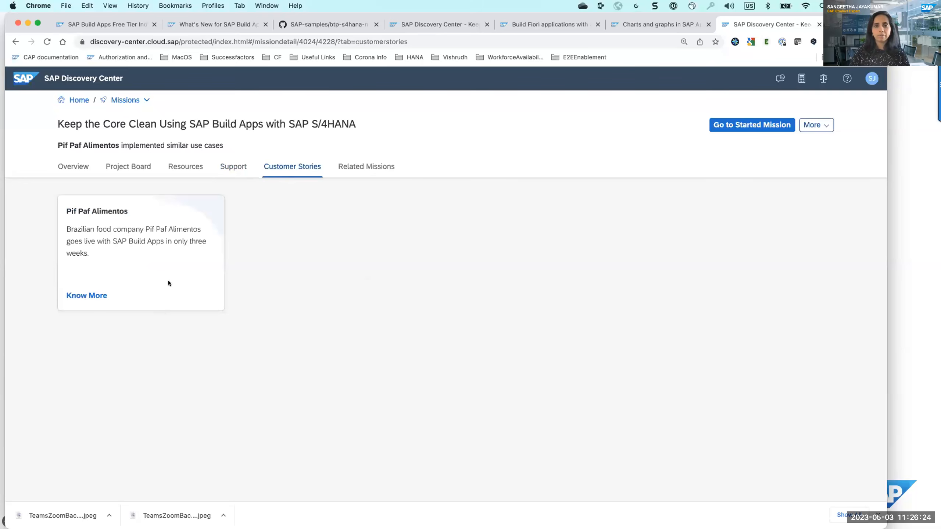
{"action": "left_click", "coordinate": [364, 169]}
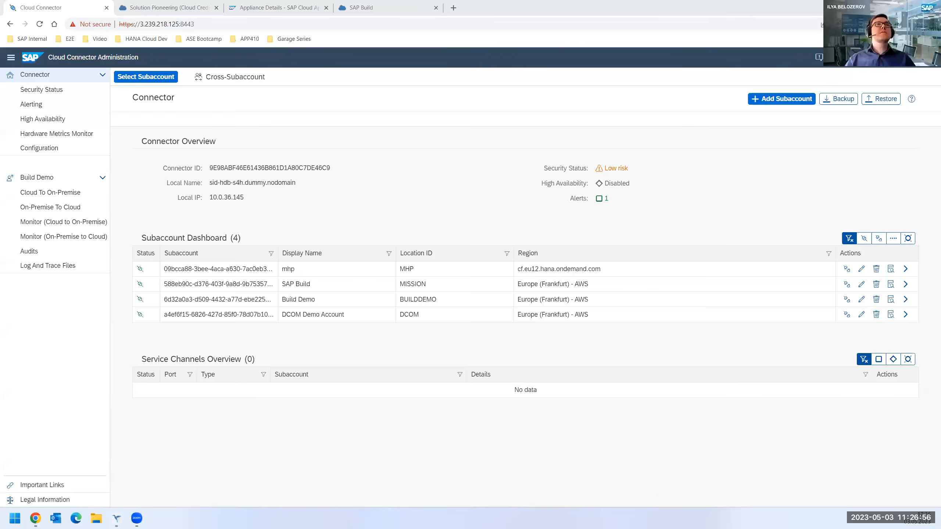
Step: Look at the Garage Series favourites in SAP Business Client and return to Cloud Connector Administration in the browser
{"action": "key", "text": "alt+Tab"}
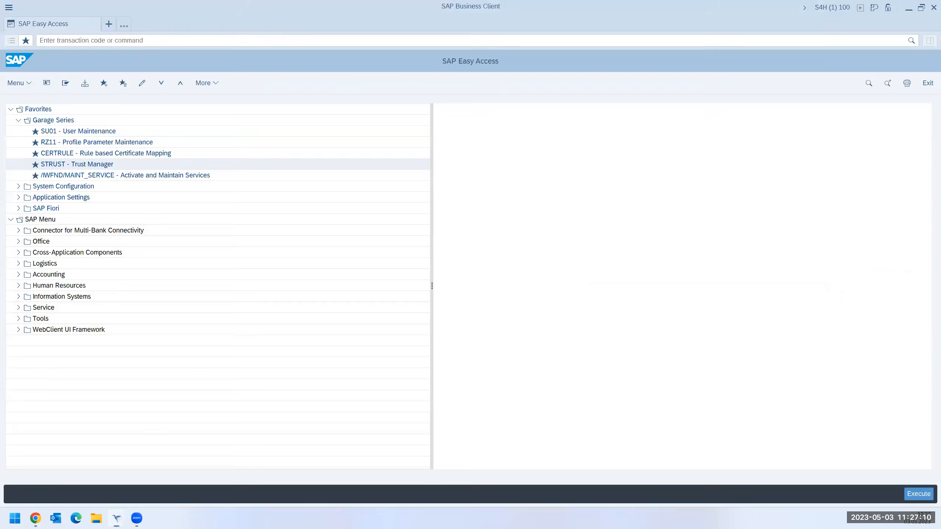
{"action": "key", "text": "alt+Tab"}
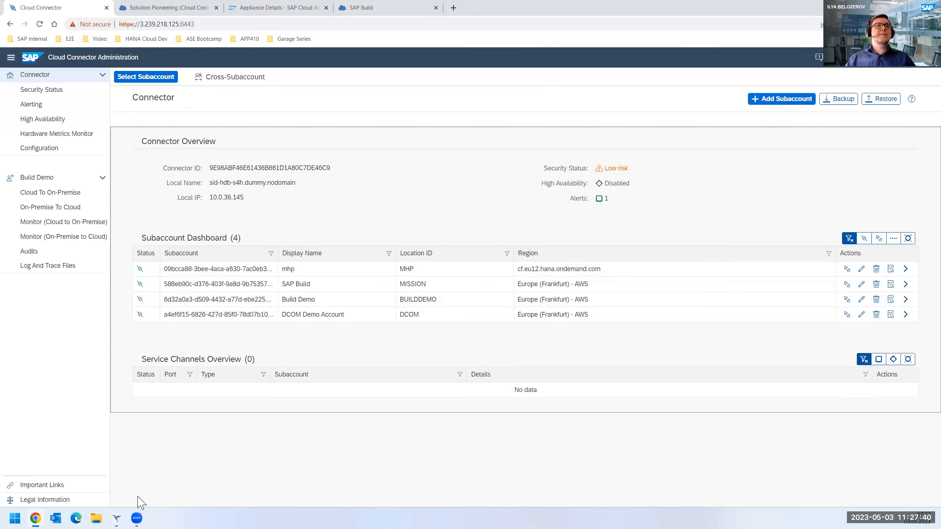
{"action": "mouse_move", "coordinate": [122, 507]}
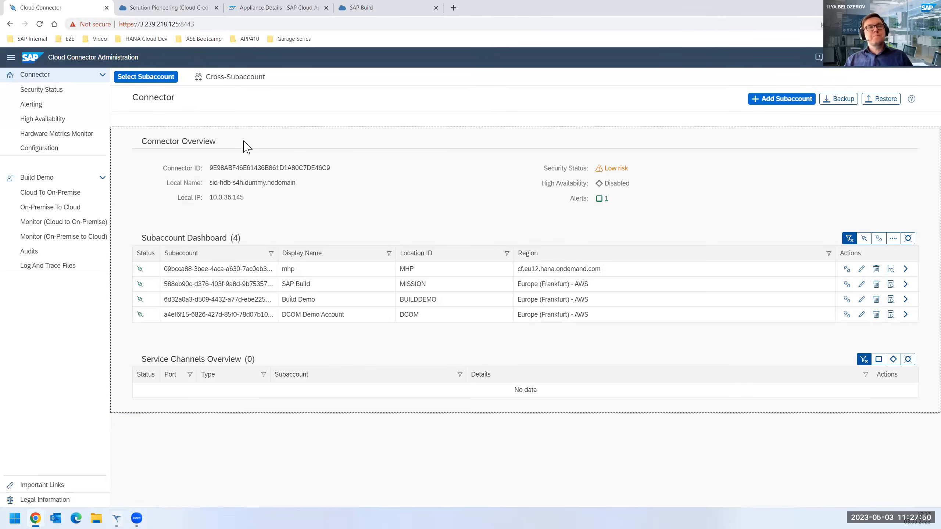
Step: Display the on-premise settings in the Cloud Connector configuration
{"action": "left_click", "coordinate": [79, 150]}
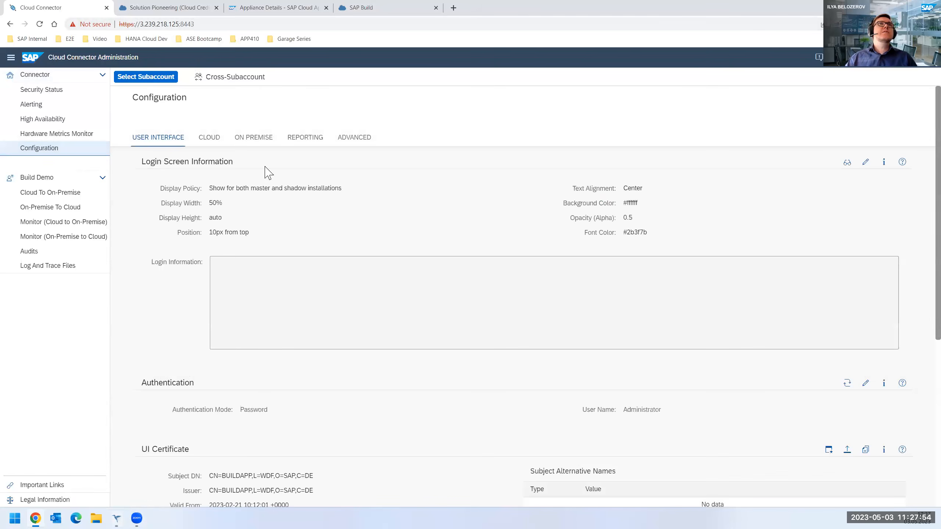
{"action": "left_click", "coordinate": [254, 138]}
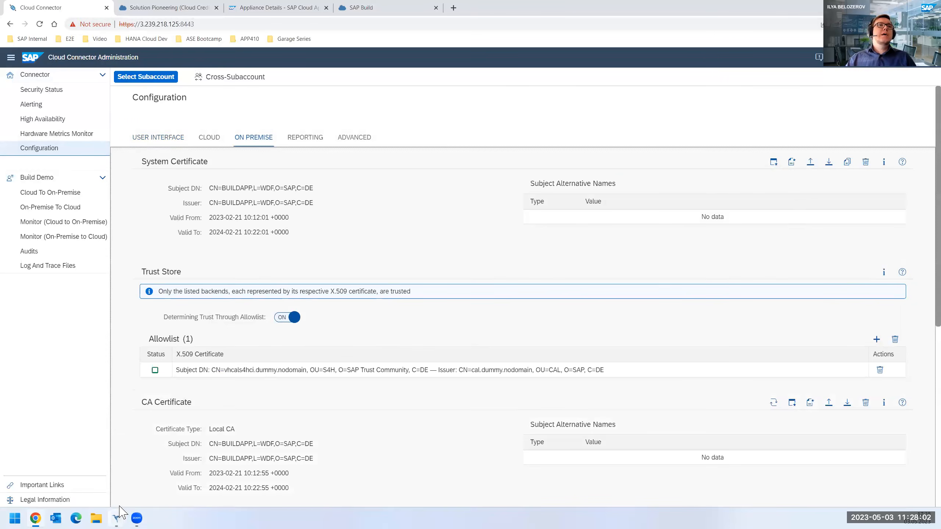
Step: Switch to SAP Business Client, view the STRUST Trust Manager certificates, and go back to SAP Easy Access
{"action": "left_click", "coordinate": [116, 518]}
{"action": "double_click", "coordinate": [61, 166]}
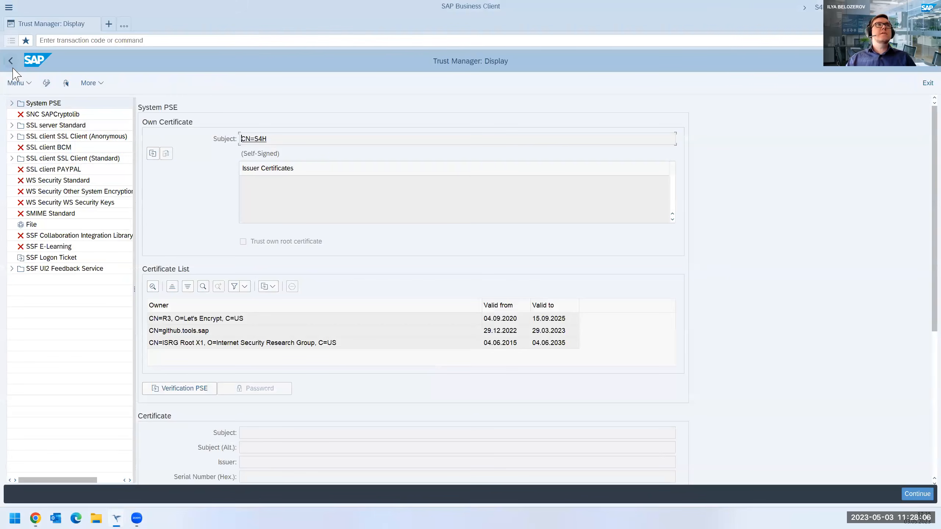
{"action": "left_click", "coordinate": [11, 65]}
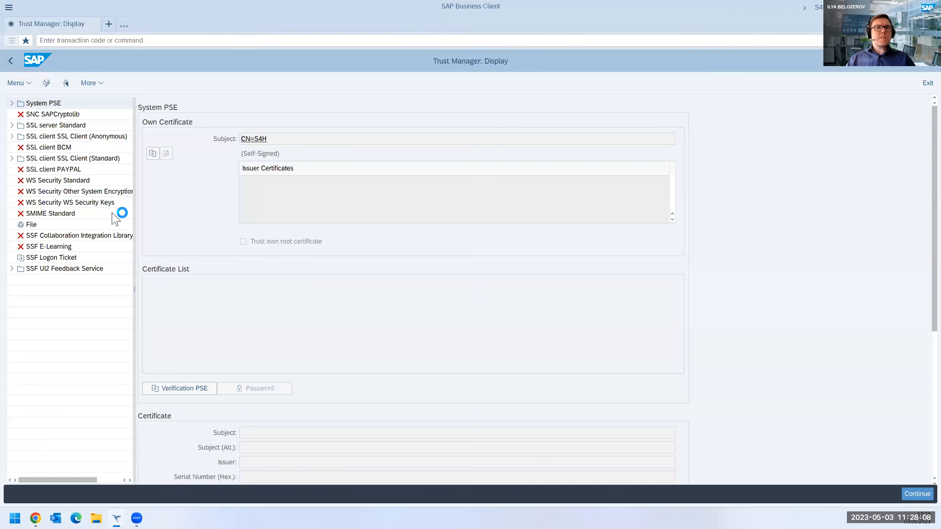
Step: Return to Cloud Connector and examine the trust store allowlist and the principal propagation subject pattern
{"action": "key", "text": "alt+Tab"}
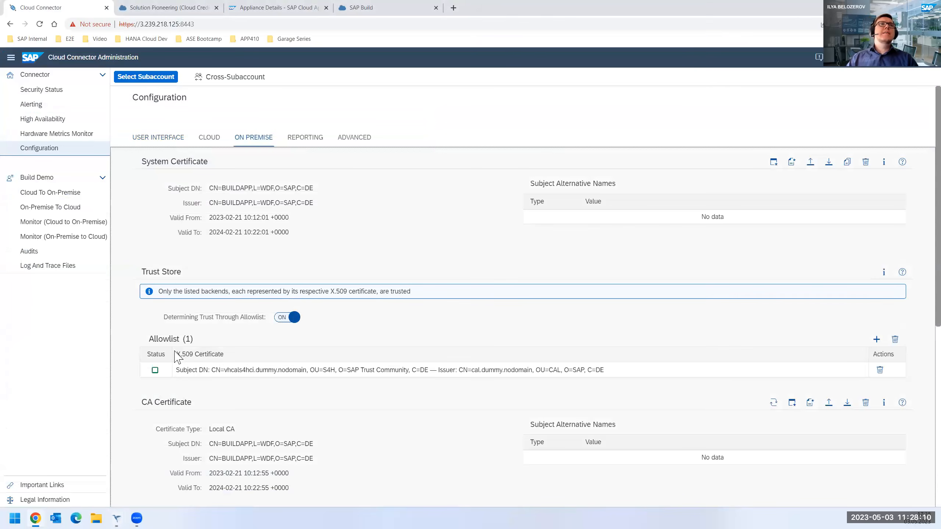
{"action": "left_click_drag", "start_coordinate": [148, 337], "coordinate": [222, 350]}
{"action": "scroll", "coordinate": [221, 351], "scroll_direction": "down", "scroll_amount": 7}
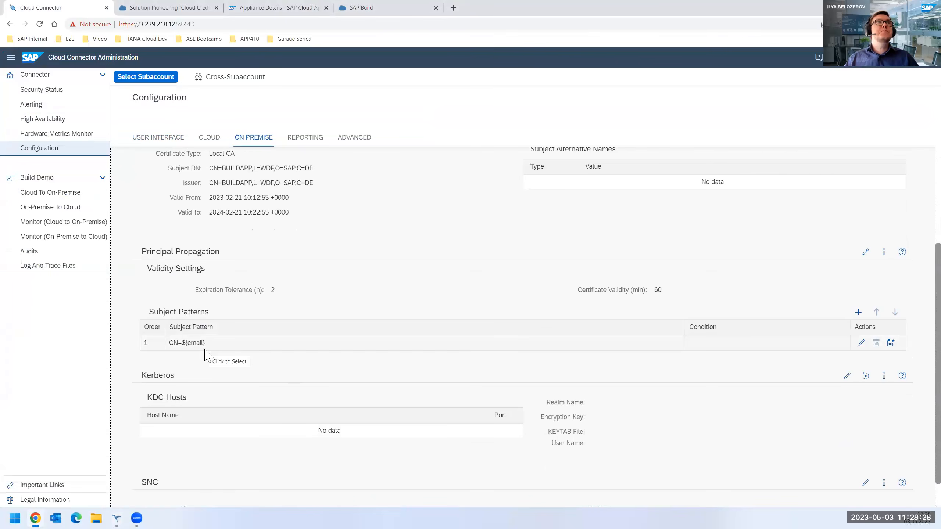
Step: Switch to SAP Business Client, view the CERTRULE rule-based certificate mapping, and go back to SAP Easy Access
{"action": "key", "text": "alt+Tab"}
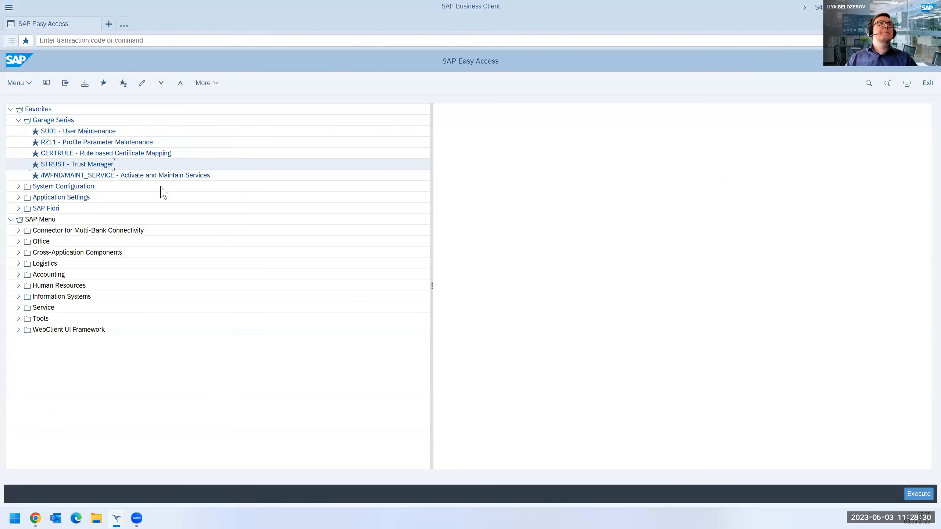
{"action": "double_click", "coordinate": [148, 155]}
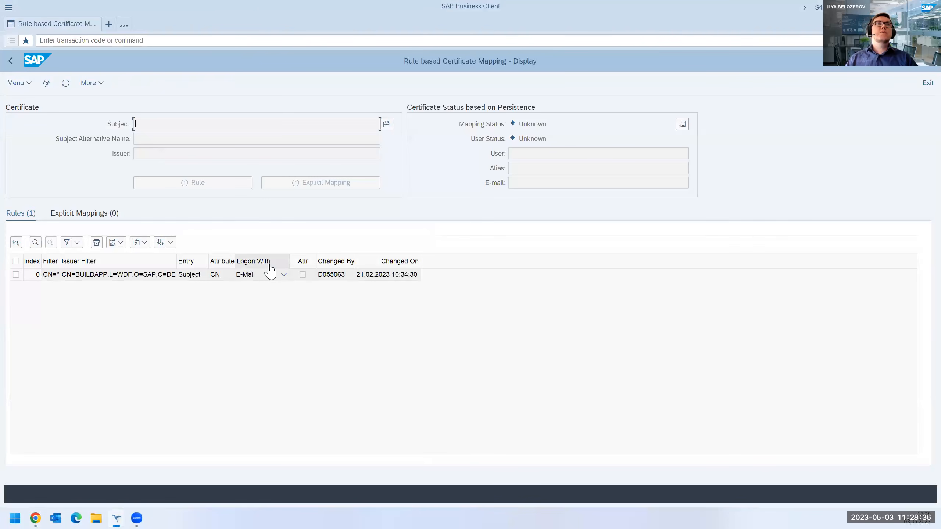
{"action": "left_click", "coordinate": [11, 60]}
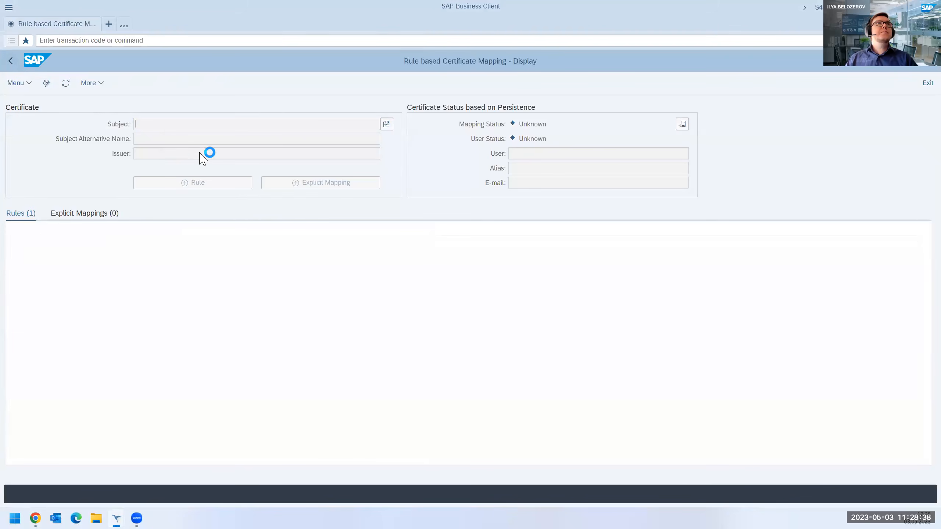
Step: Display the details of profile parameter icm/trusted_reverse_proxy_0 in RZ11 and go back to SAP Easy Access
{"action": "double_click", "coordinate": [128, 143]}
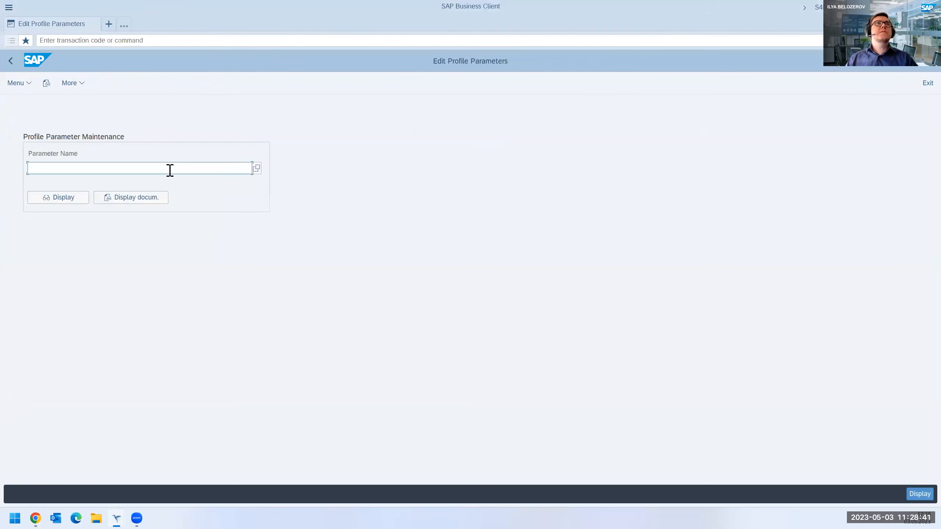
{"action": "key", "text": "BackSpace"}
{"action": "left_click", "coordinate": [108, 181]}
{"action": "left_click", "coordinate": [53, 199]}
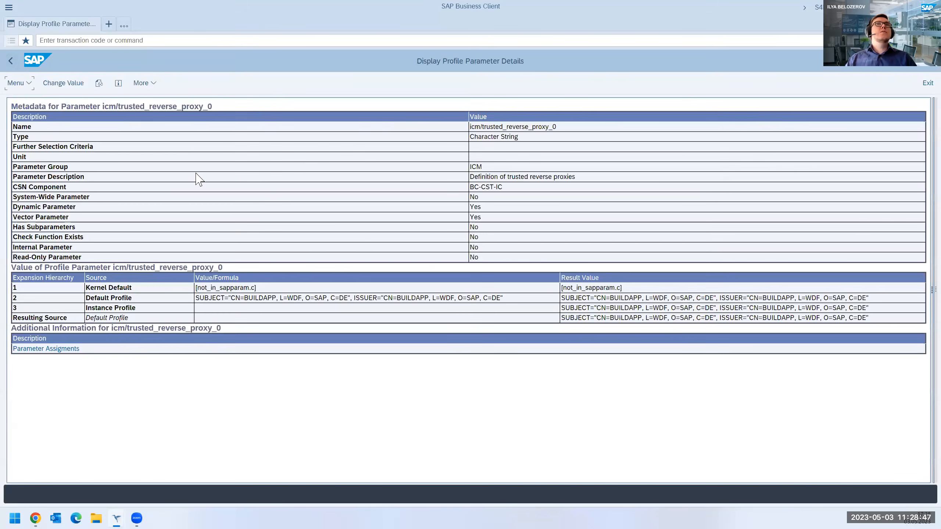
{"action": "left_click", "coordinate": [10, 61]}
{"action": "left_click", "coordinate": [10, 66]}
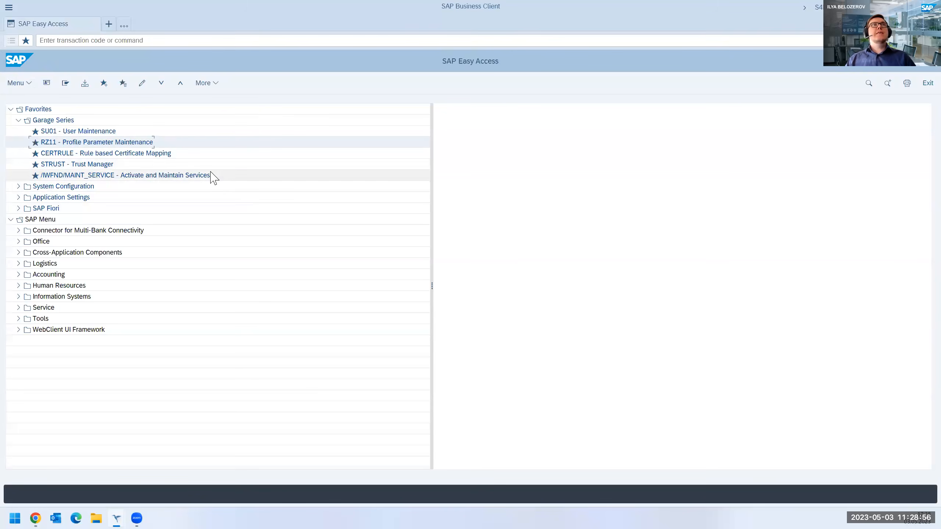
Step: Locate ZAPI_BUSINESS_PARTNER in the service catalog of Activate and Maintain Services, and go back to SAP Easy Access
{"action": "double_click", "coordinate": [173, 176]}
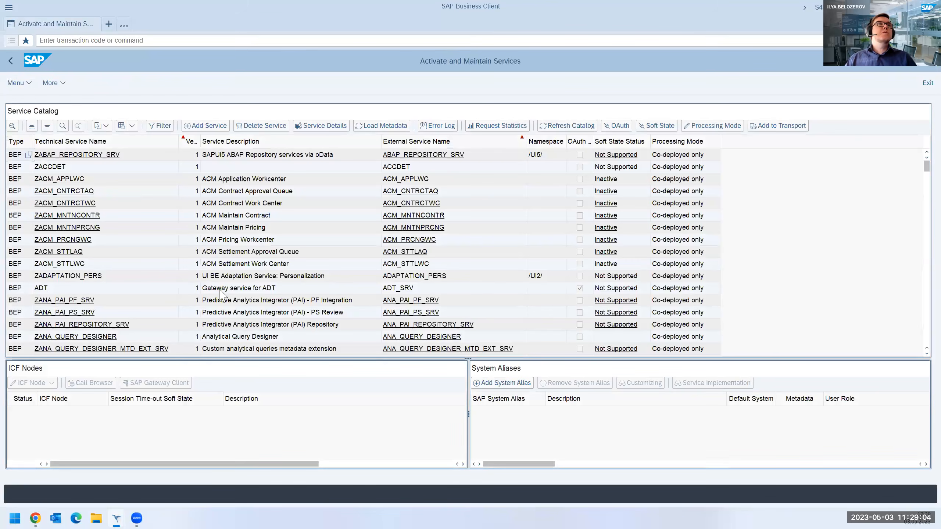
{"action": "scroll", "coordinate": [217, 294], "scroll_direction": "down", "scroll_amount": 3}
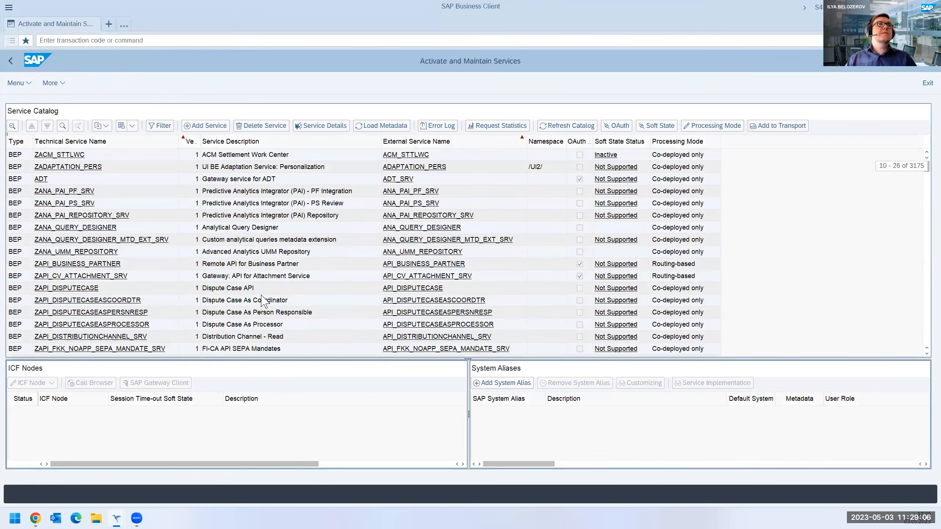
{"action": "left_click", "coordinate": [18, 266]}
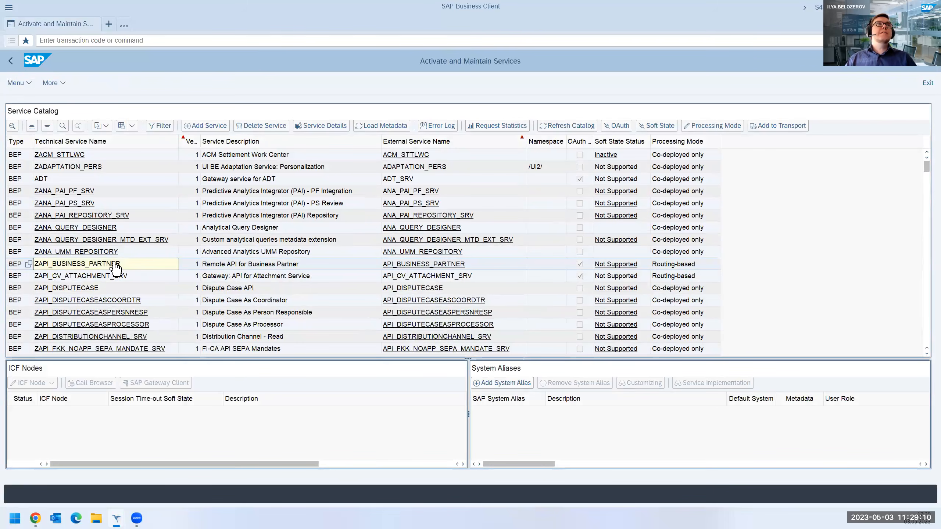
{"action": "left_click", "coordinate": [10, 65]}
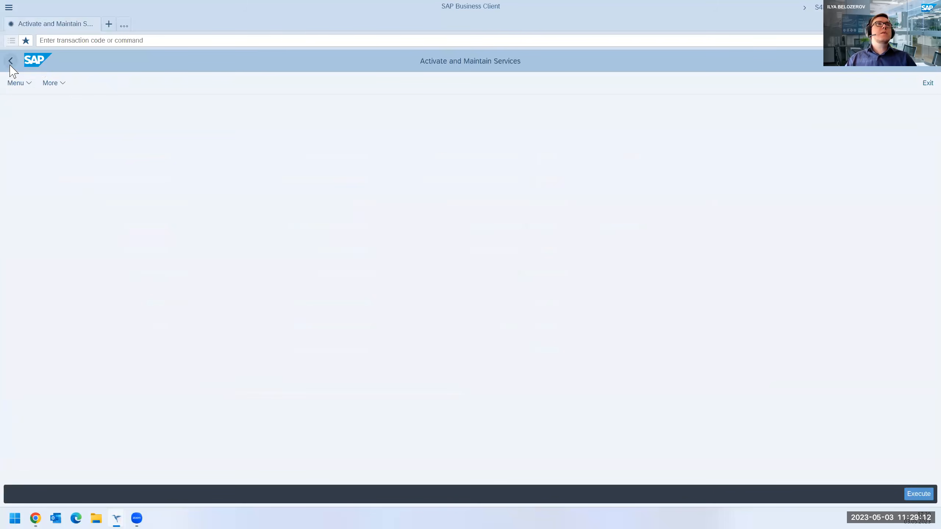
Step: Display the user LCNC in SU01 User Maintenance
{"action": "double_click", "coordinate": [84, 133]}
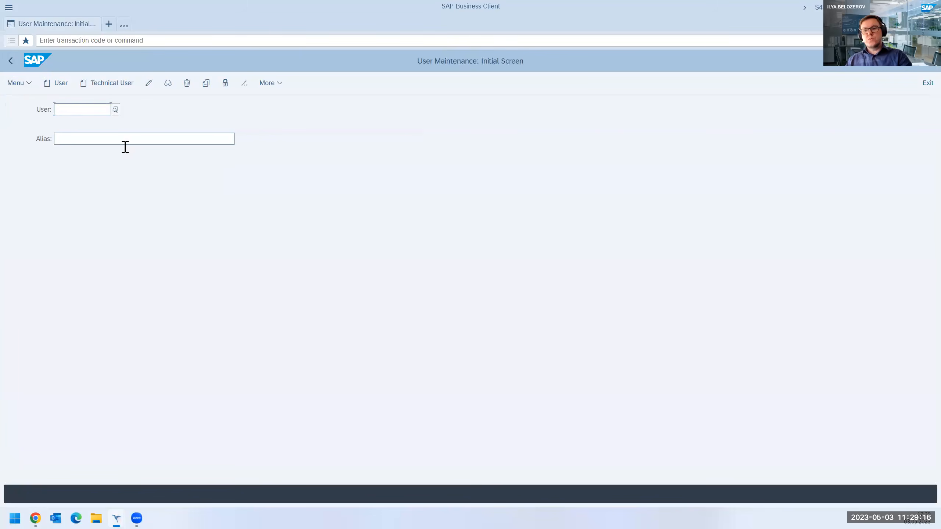
{"action": "key", "text": "space"}
{"action": "left_click", "coordinate": [84, 127]}
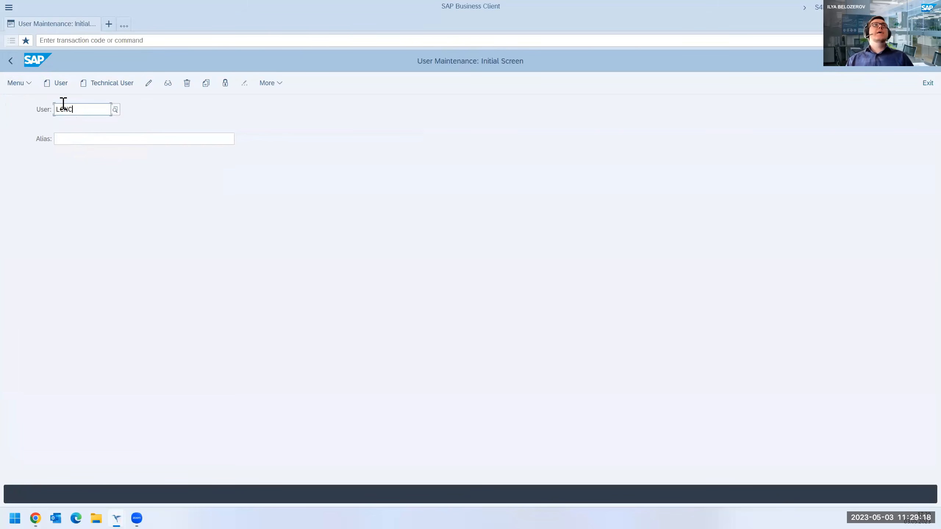
{"action": "left_click", "coordinate": [168, 83]}
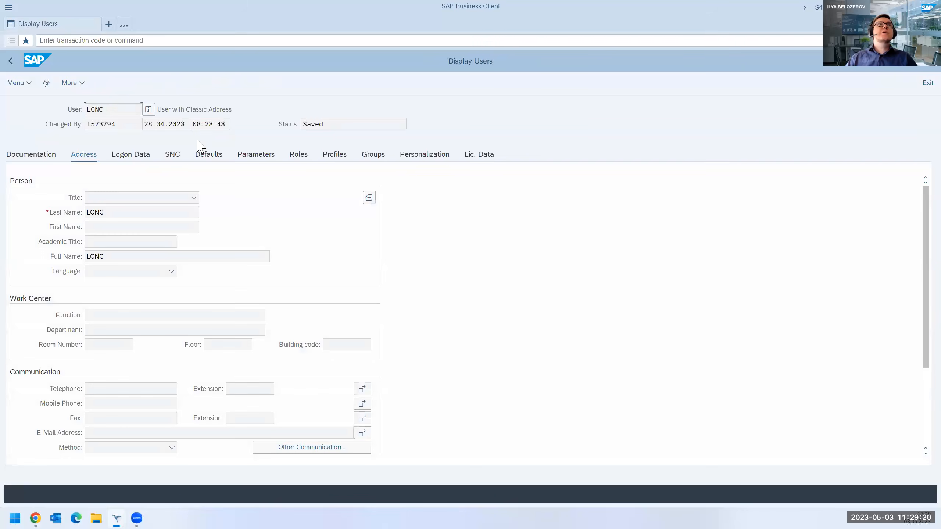
Step: Examine the role assignments of the LCNC user, and go back to SAP Easy Access
{"action": "left_click", "coordinate": [299, 159]}
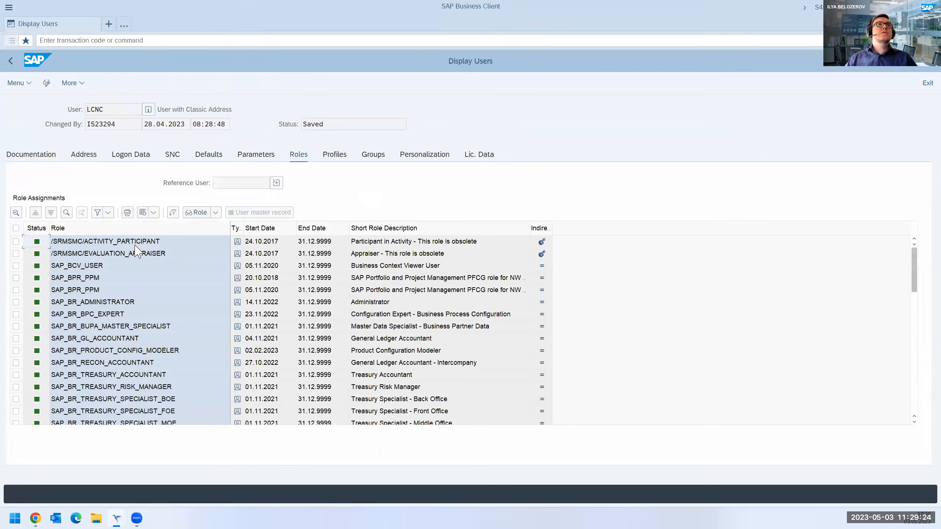
{"action": "left_click", "coordinate": [83, 339]}
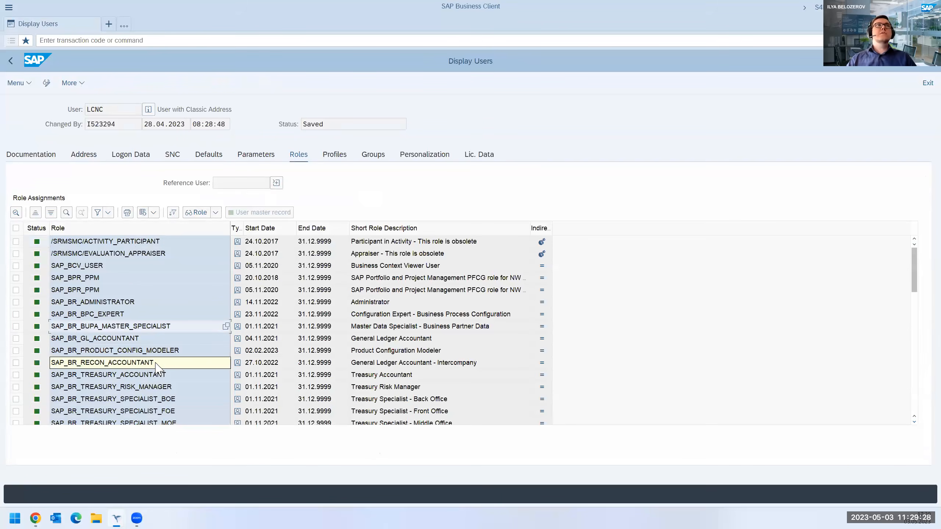
{"action": "left_click_drag", "start_coordinate": [109, 109], "coordinate": [52, 113]}
{"action": "left_click", "coordinate": [109, 111]}
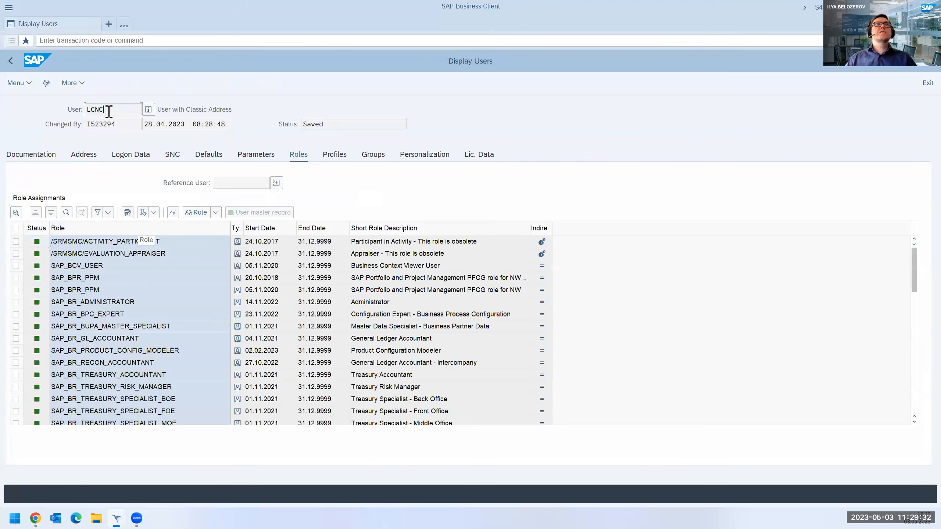
{"action": "left_click_drag", "start_coordinate": [111, 109], "coordinate": [73, 114]}
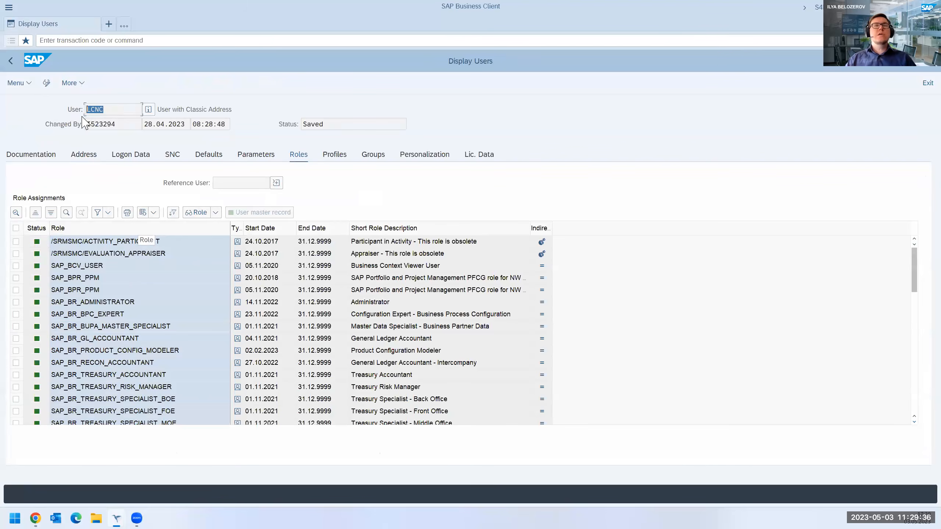
{"action": "left_click", "coordinate": [10, 60]}
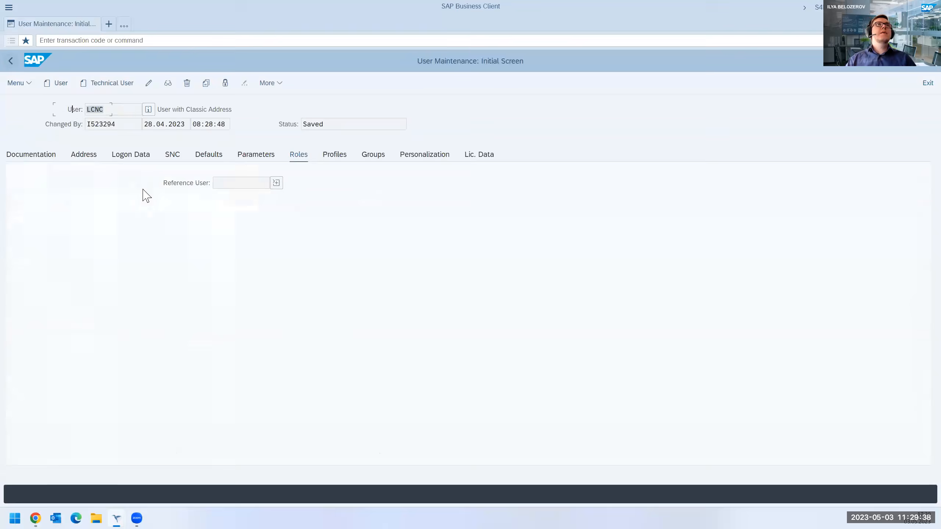
{"action": "left_click", "coordinate": [11, 63]}
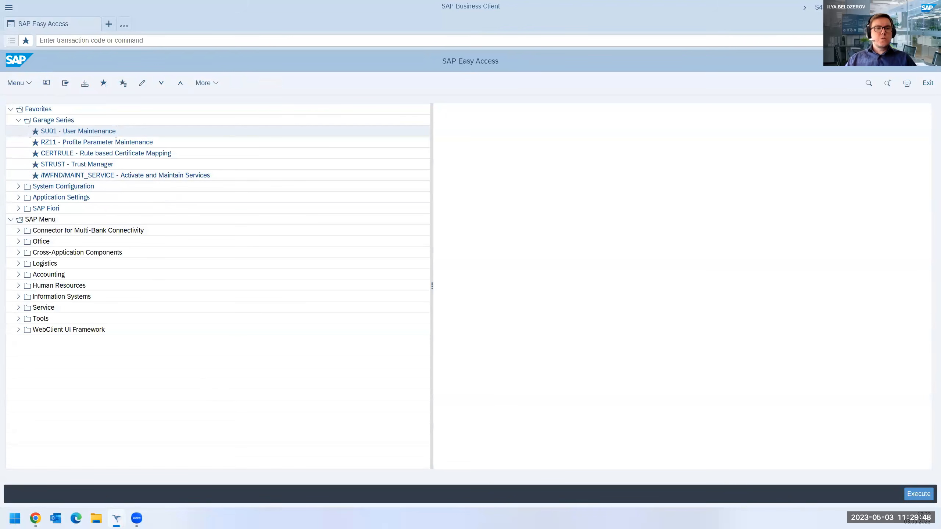
Step: Switch to SAP BTP Cockpit, search the boosters for "build", view Get started with SAP Build Apps, and go back to the boosters
{"action": "key", "text": "alt+Tab"}
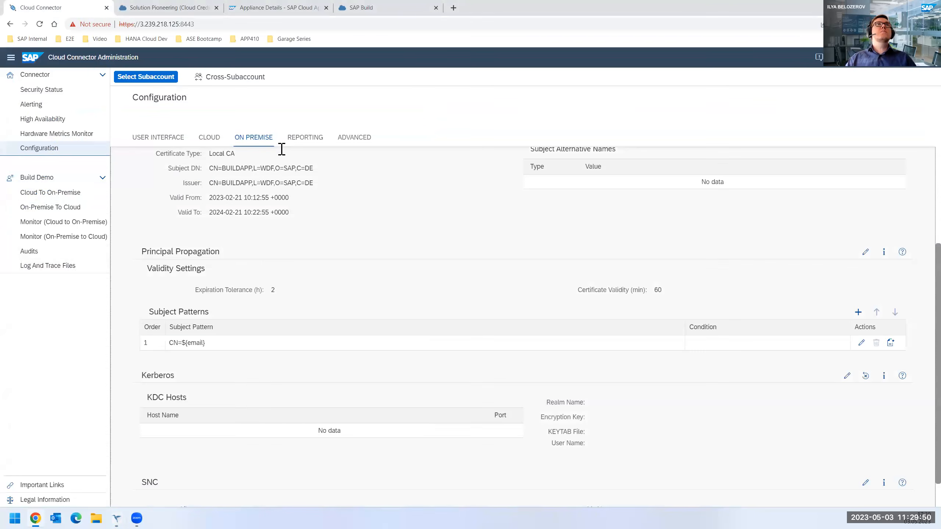
{"action": "left_click", "coordinate": [174, 8]}
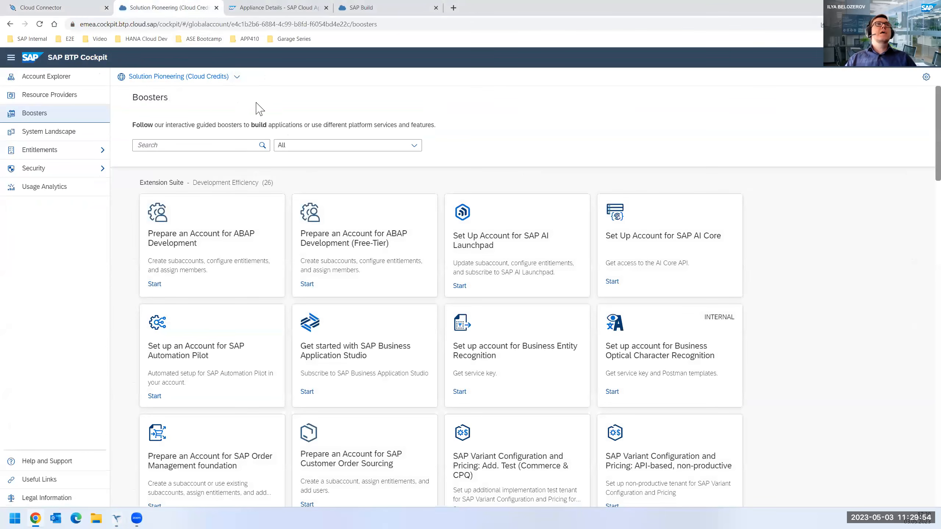
{"action": "left_click", "coordinate": [233, 146]}
{"action": "type", "text": "build"}
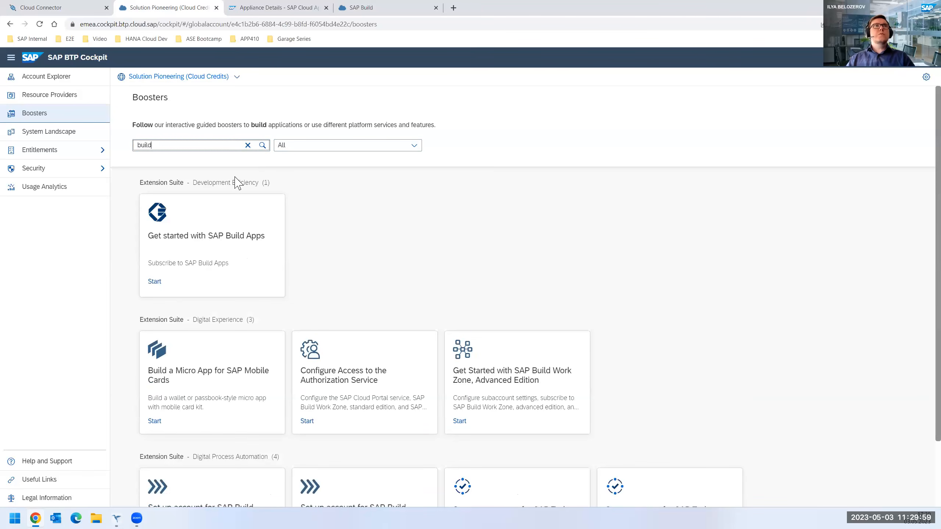
{"action": "left_click", "coordinate": [242, 238]}
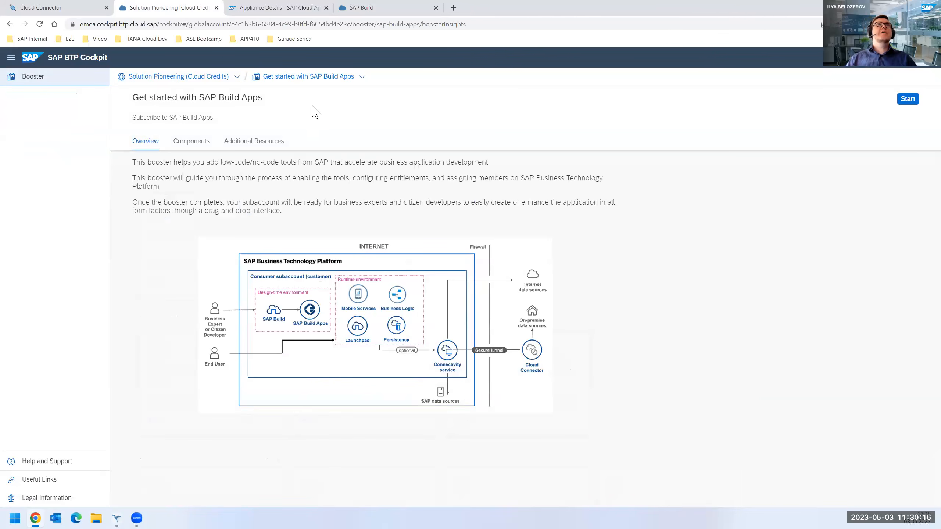
{"action": "left_click", "coordinate": [185, 77]}
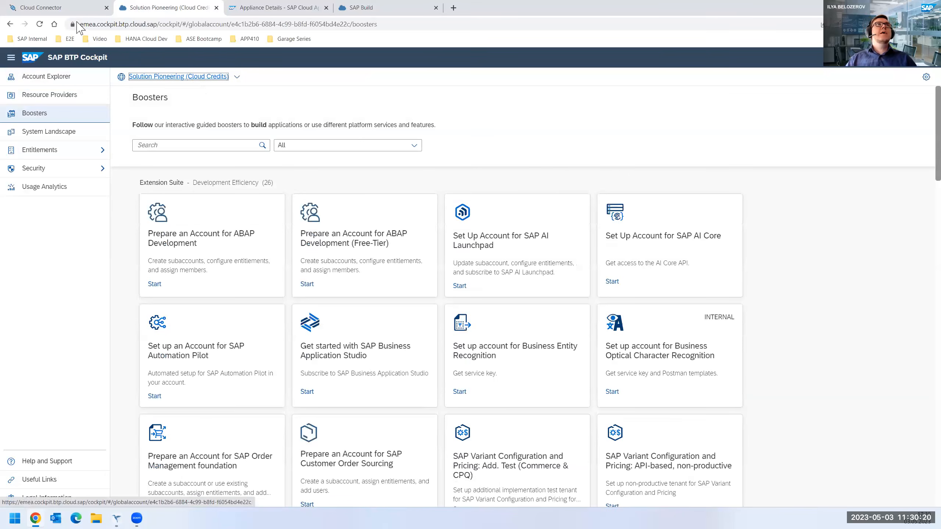
Step: Return to Cloud Connector and examine the Cloud To On-Premise access control mapping of the Build Demo subaccount
{"action": "left_click", "coordinate": [41, 7]}
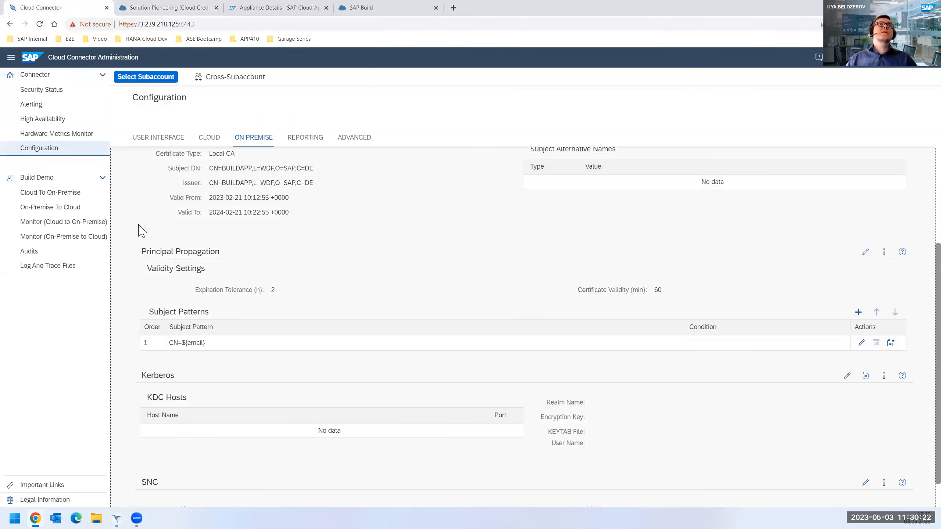
{"action": "left_click", "coordinate": [61, 195]}
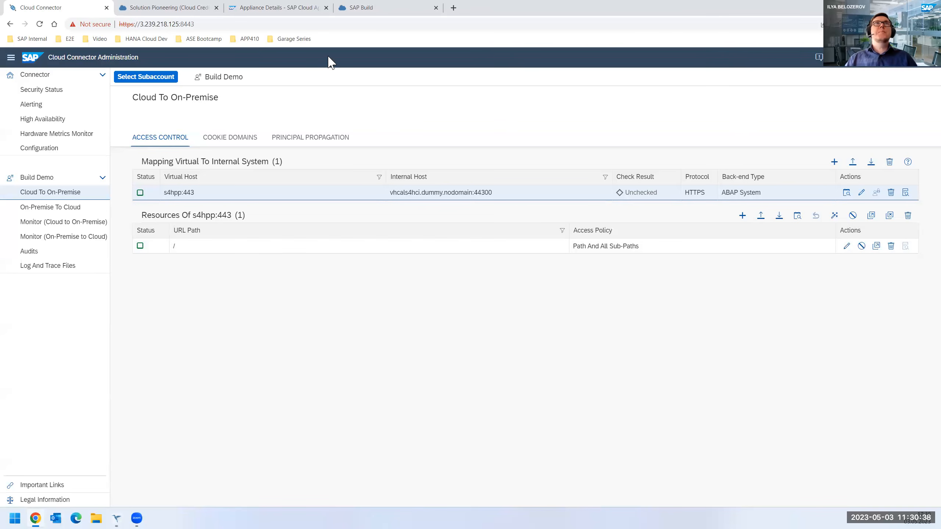
Step: Switch to the SAP Build lobby and create a Web & Mobile Application project named GarageSeriesDemo
{"action": "left_click", "coordinate": [367, 8]}
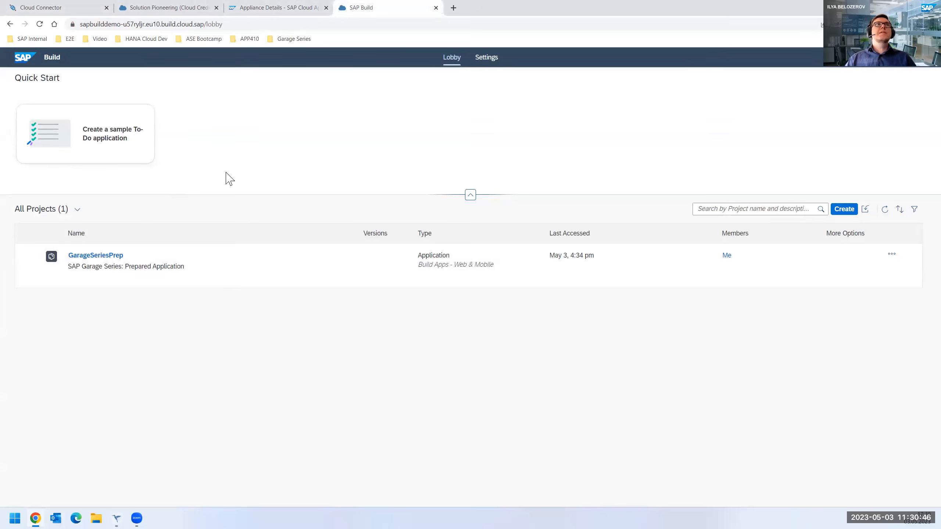
{"action": "left_click", "coordinate": [844, 209]}
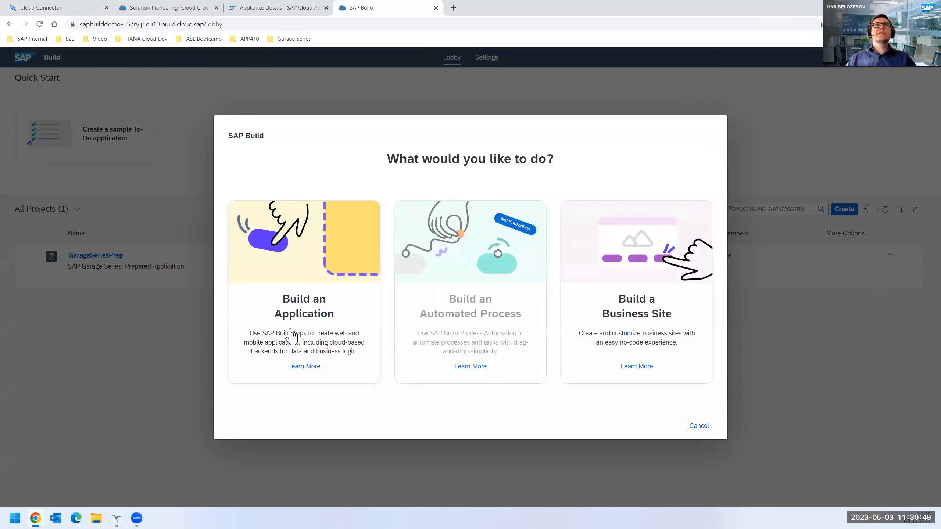
{"action": "left_click", "coordinate": [293, 319]}
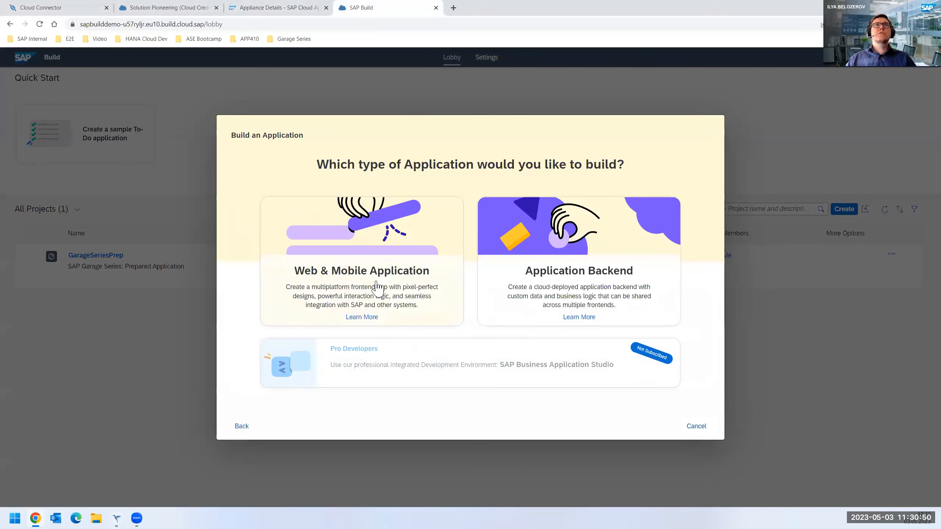
{"action": "left_click", "coordinate": [376, 289]}
{"action": "left_click", "coordinate": [402, 267]}
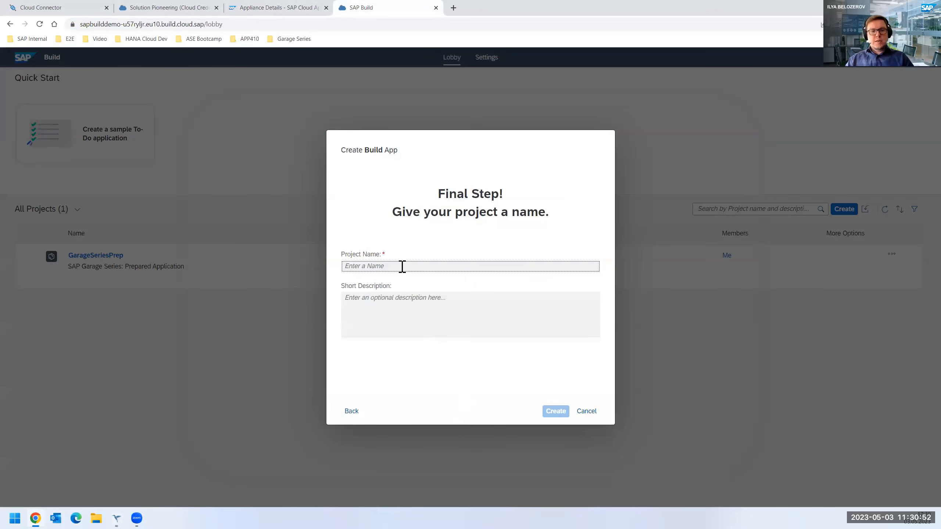
{"action": "type", "text": "GarageSeriesDemo"}
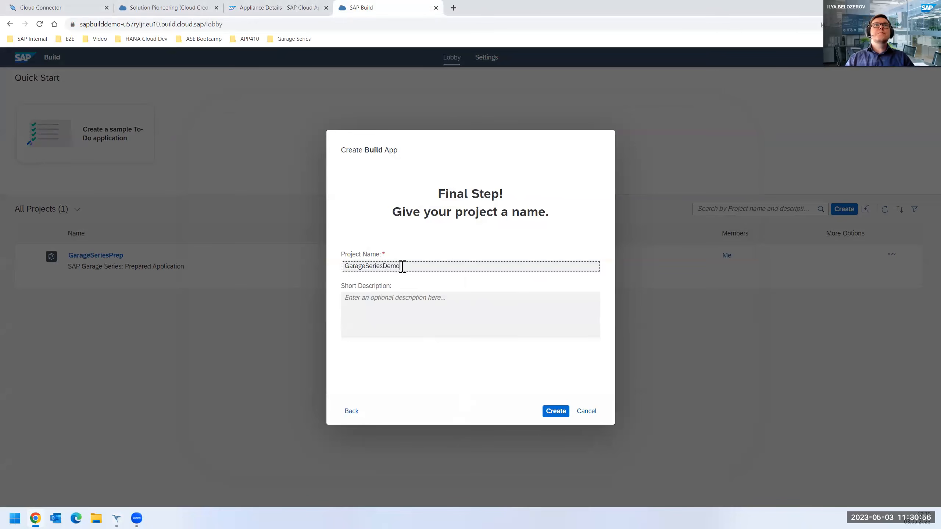
{"action": "left_click", "coordinate": [555, 411]}
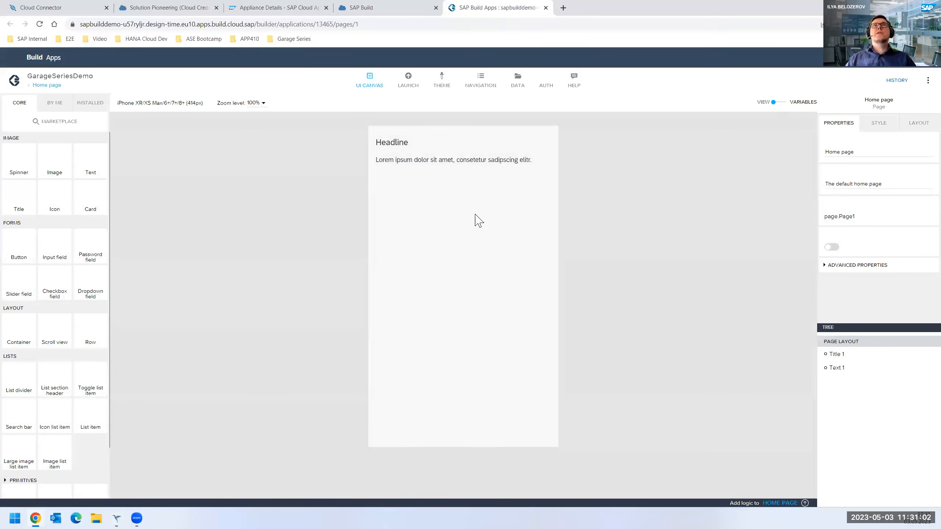
Step: Enable SAP BTP authentication for the GarageSeriesDemo app
{"action": "left_click", "coordinate": [543, 84]}
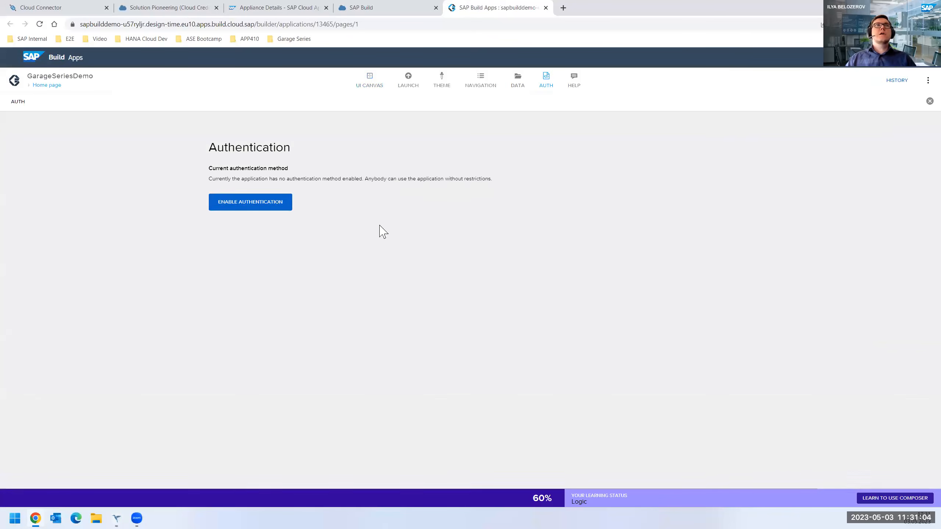
{"action": "left_click", "coordinate": [269, 206]}
{"action": "left_click", "coordinate": [388, 217]}
{"action": "left_click", "coordinate": [465, 210]}
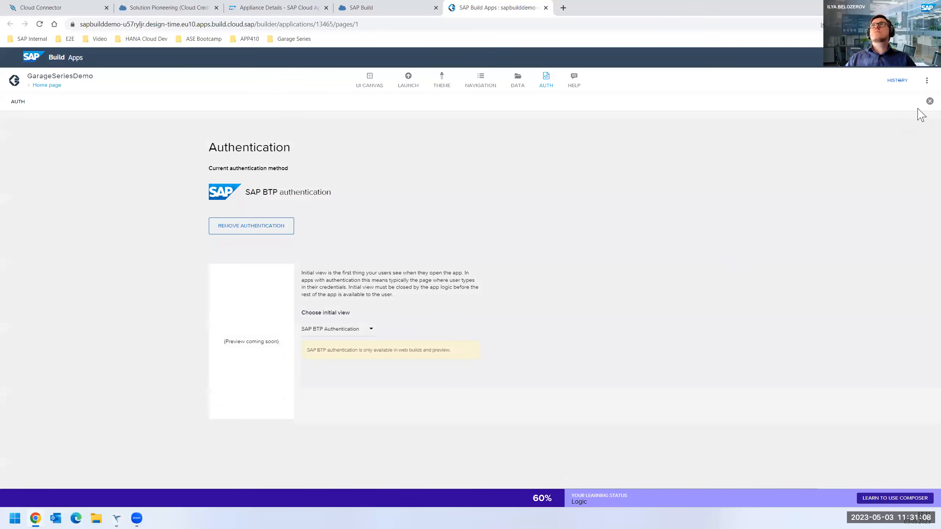
Step: View the app's data settings, switch to SAP BTP Cockpit, and open the destinations of the BuildDemo subaccount
{"action": "left_click", "coordinate": [517, 82]}
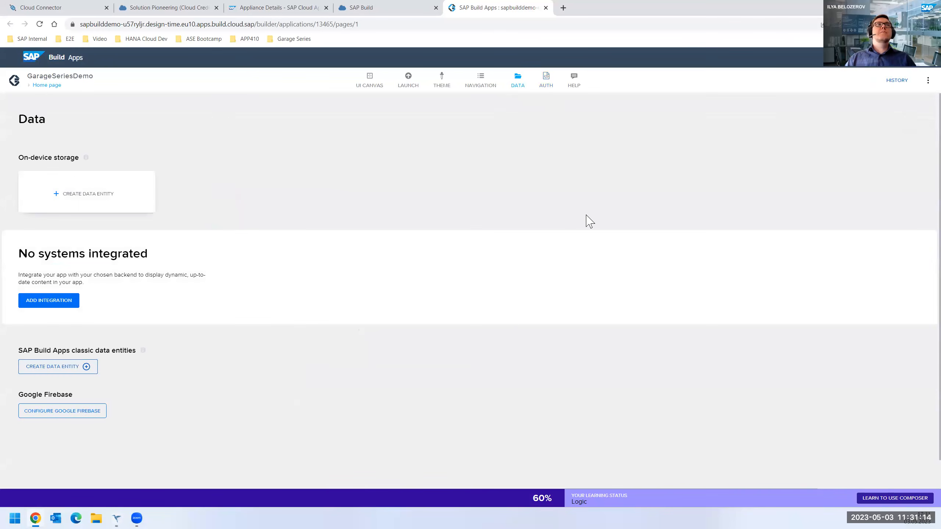
{"action": "left_click", "coordinate": [65, 299]}
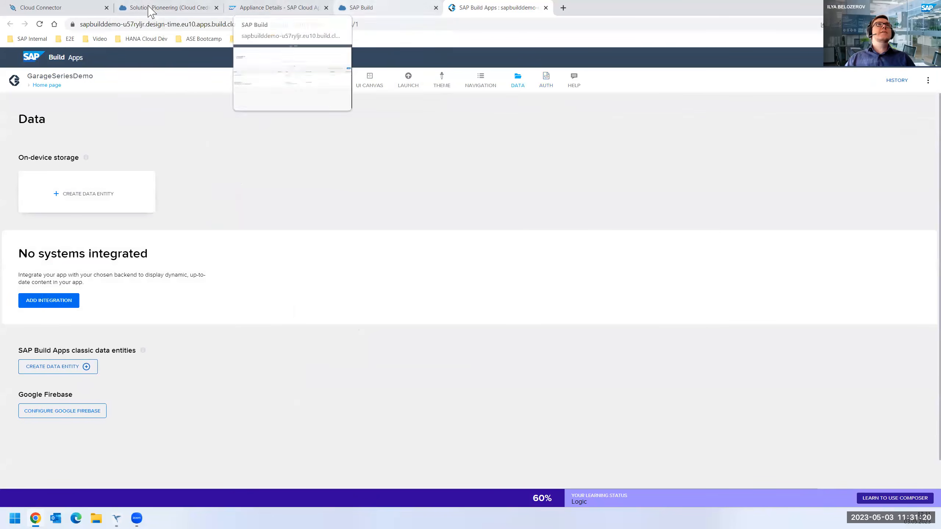
{"action": "left_click", "coordinate": [159, 9]}
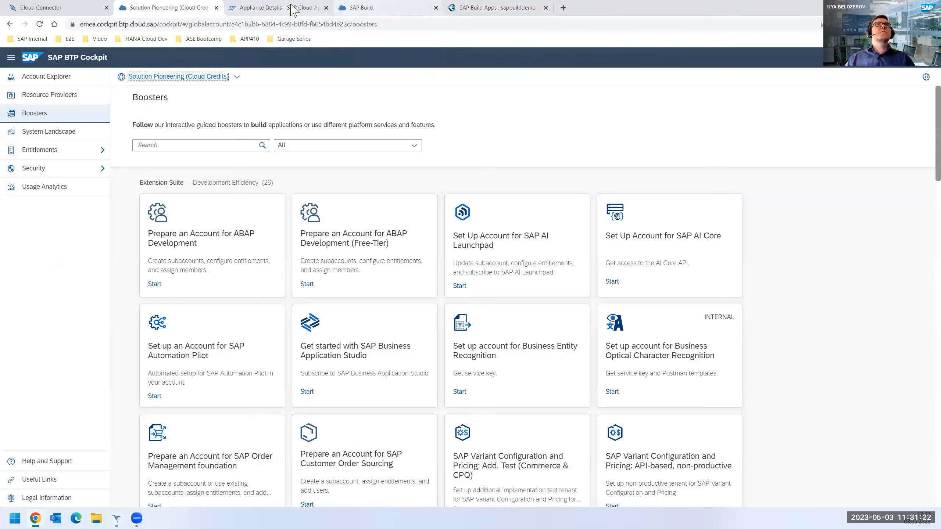
{"action": "left_click", "coordinate": [280, 9]}
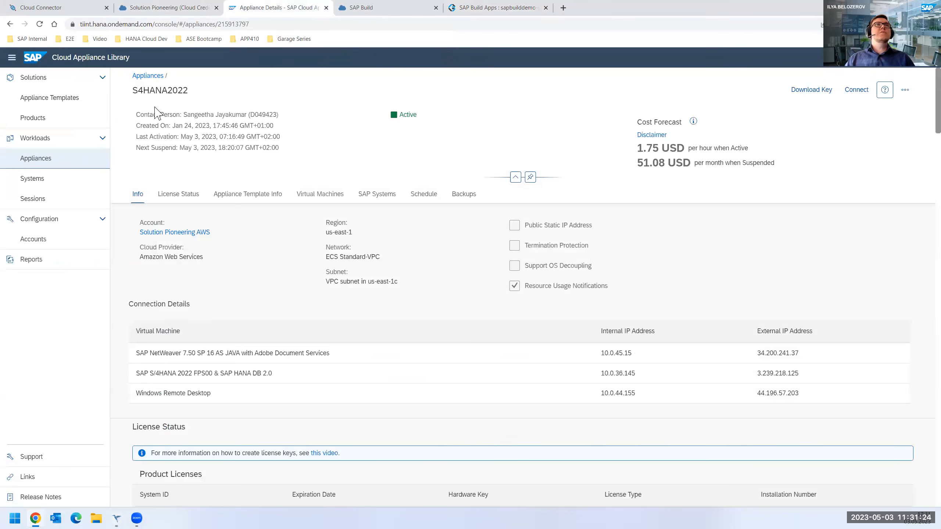
{"action": "left_click", "coordinate": [134, 10]}
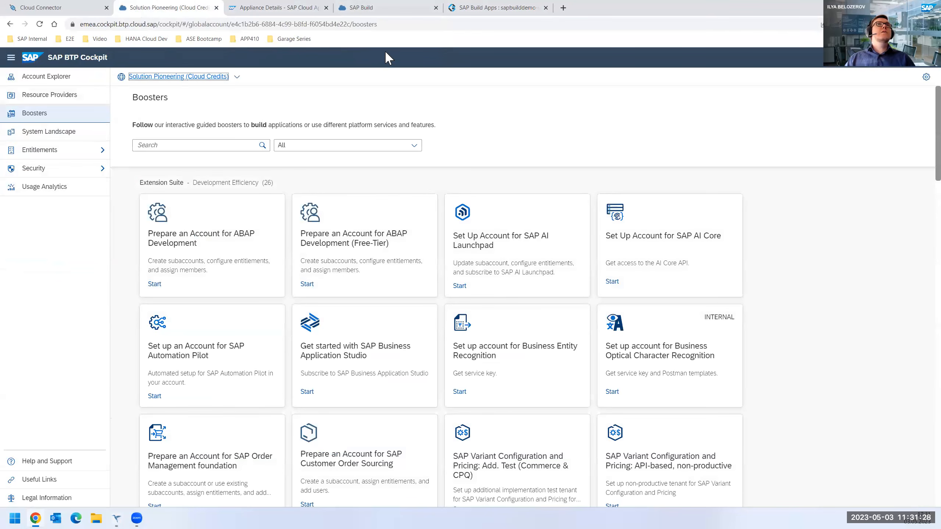
{"action": "left_click", "coordinate": [292, 39]}
{"action": "left_click", "coordinate": [310, 66]}
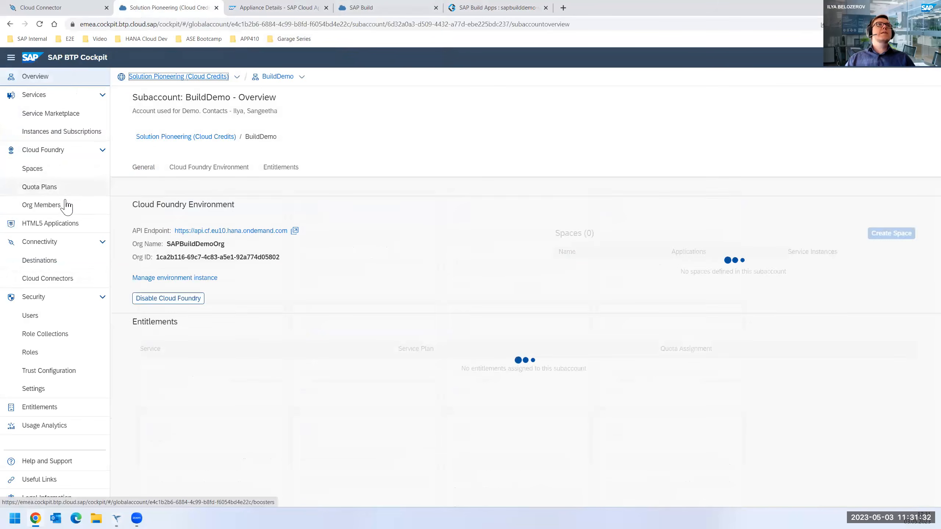
{"action": "left_click", "coordinate": [55, 261]}
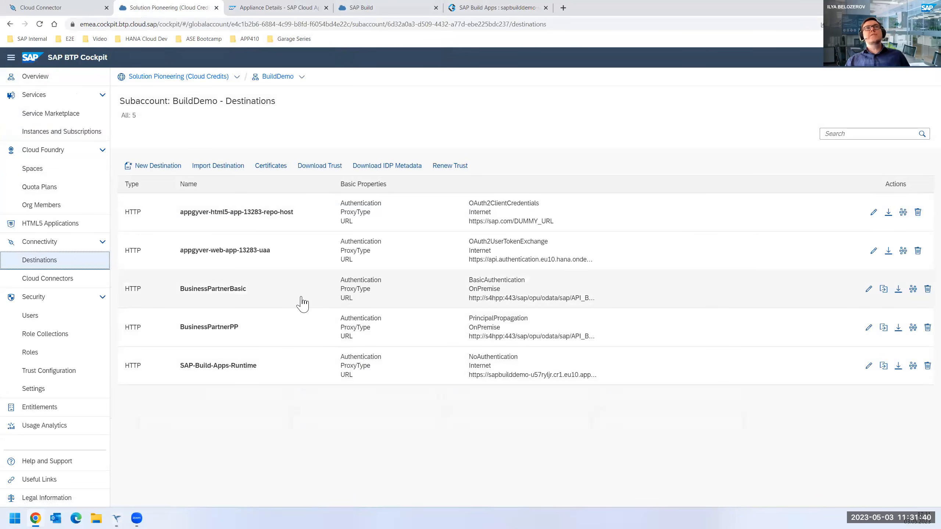
Step: Examine the configurations of the BusinessPartnerBasic and BusinessPartnerPP destinations, focusing on the authentication type and the user and password fields
{"action": "left_click", "coordinate": [290, 301]}
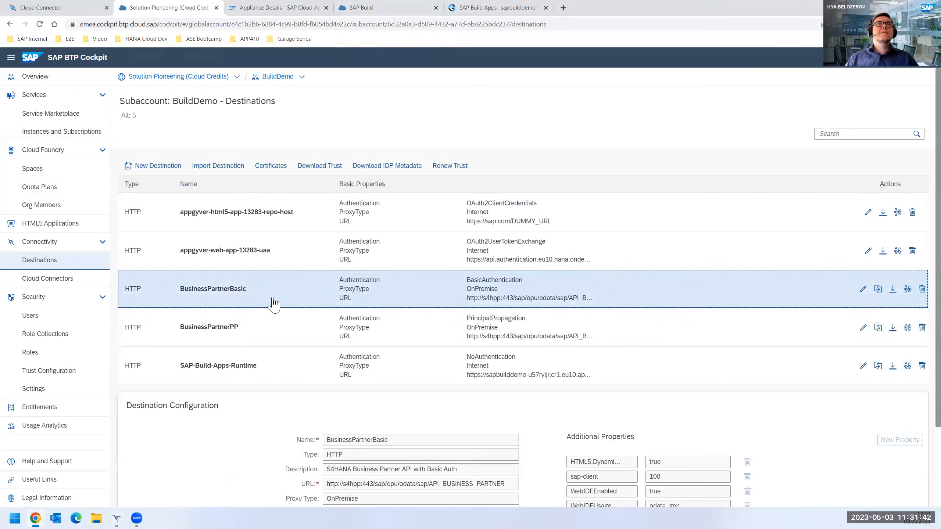
{"action": "scroll", "coordinate": [276, 315], "scroll_direction": "down", "scroll_amount": 1}
{"action": "scroll", "coordinate": [276, 319], "scroll_direction": "down", "scroll_amount": 1}
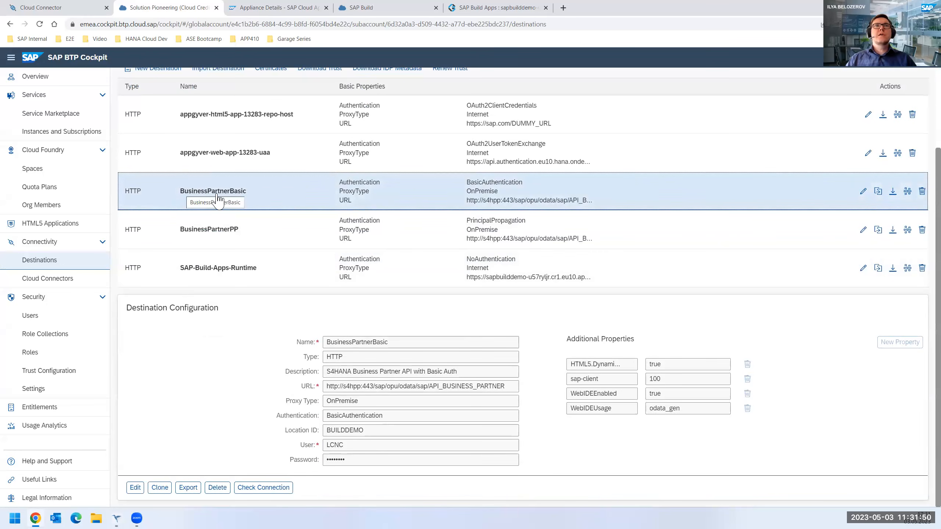
{"action": "left_click_drag", "start_coordinate": [396, 416], "coordinate": [313, 415]}
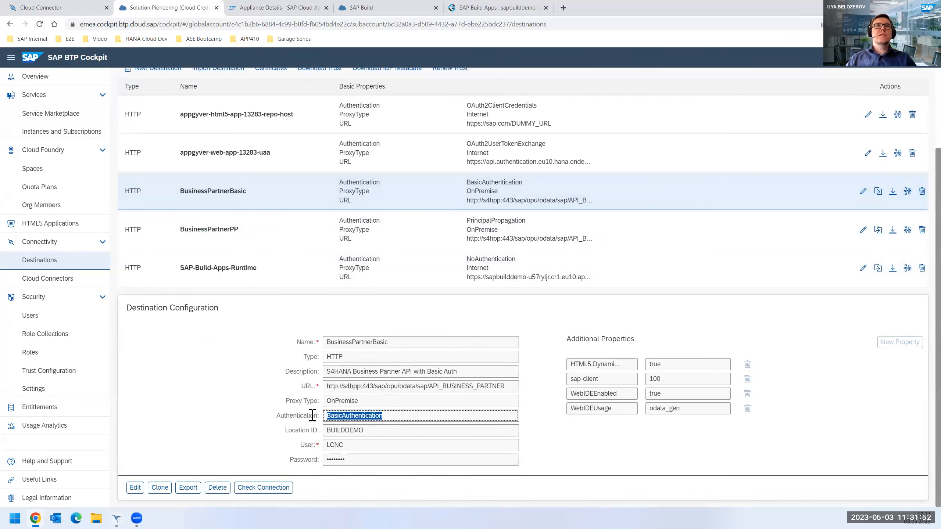
{"action": "left_click_drag", "start_coordinate": [370, 446], "coordinate": [276, 456]}
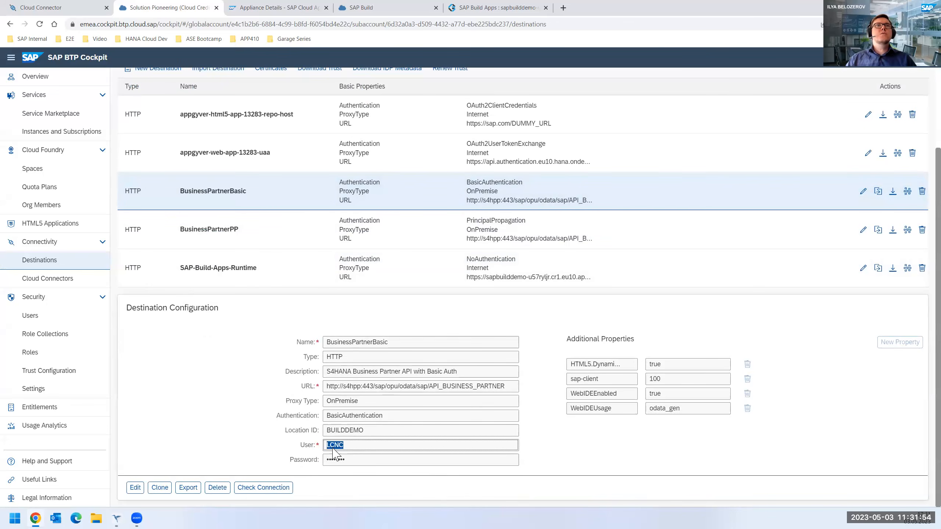
{"action": "left_click_drag", "start_coordinate": [362, 465], "coordinate": [277, 448]}
{"action": "left_click", "coordinate": [217, 235]}
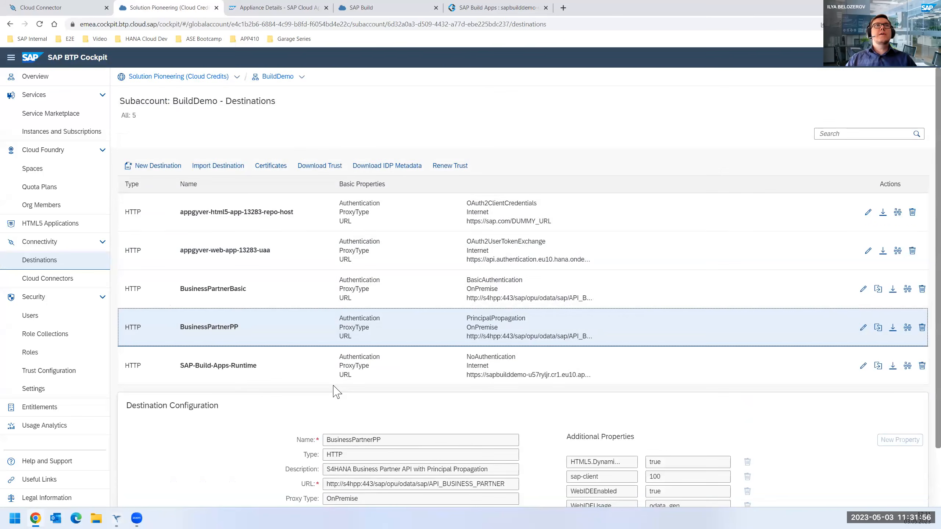
{"action": "scroll", "coordinate": [237, 413], "scroll_direction": "down", "scroll_amount": 2}
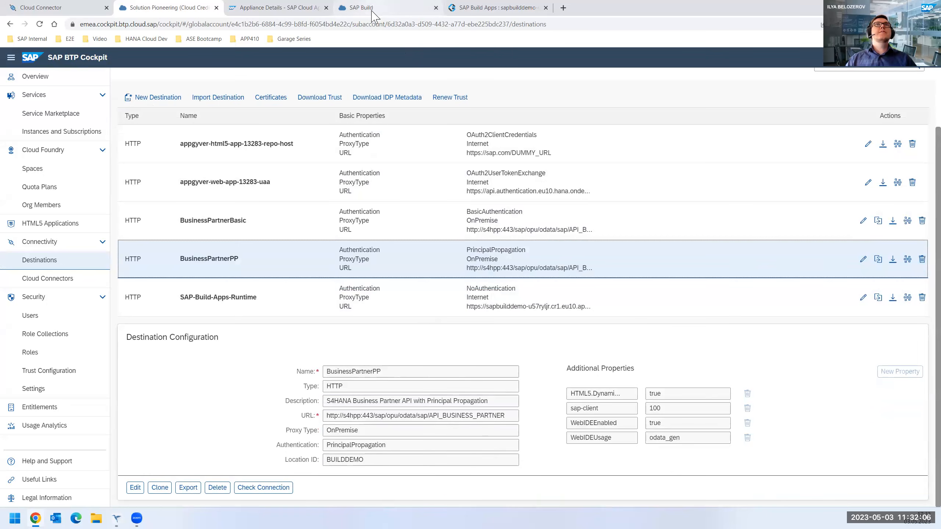
Step: Switch back to SAP Build Apps and start an SAP Systems integration using the BTP destination BusinessPartnerPP
{"action": "left_click", "coordinate": [493, 11]}
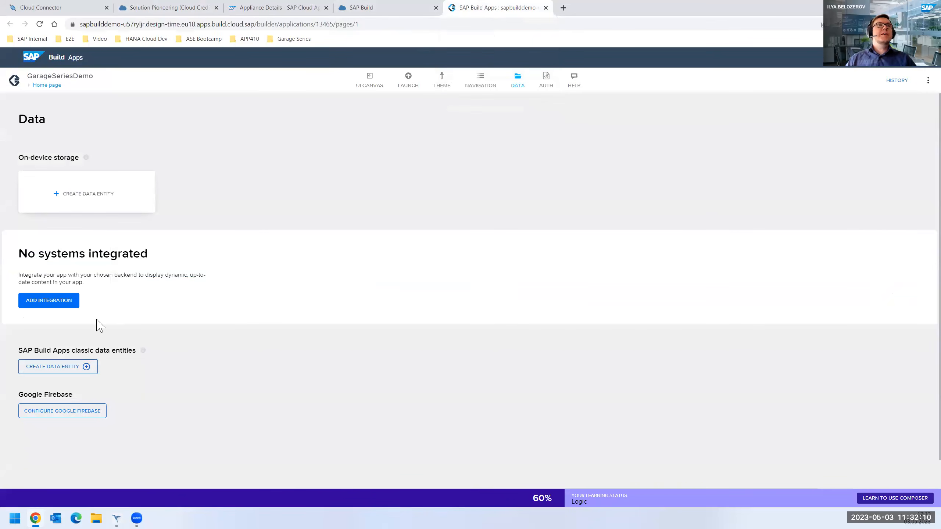
{"action": "left_click", "coordinate": [47, 303]}
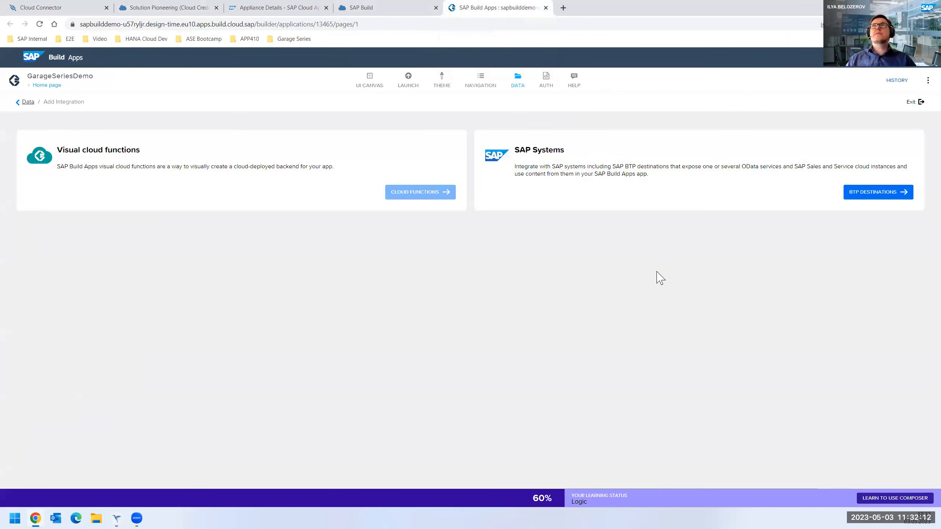
{"action": "left_click", "coordinate": [879, 198]}
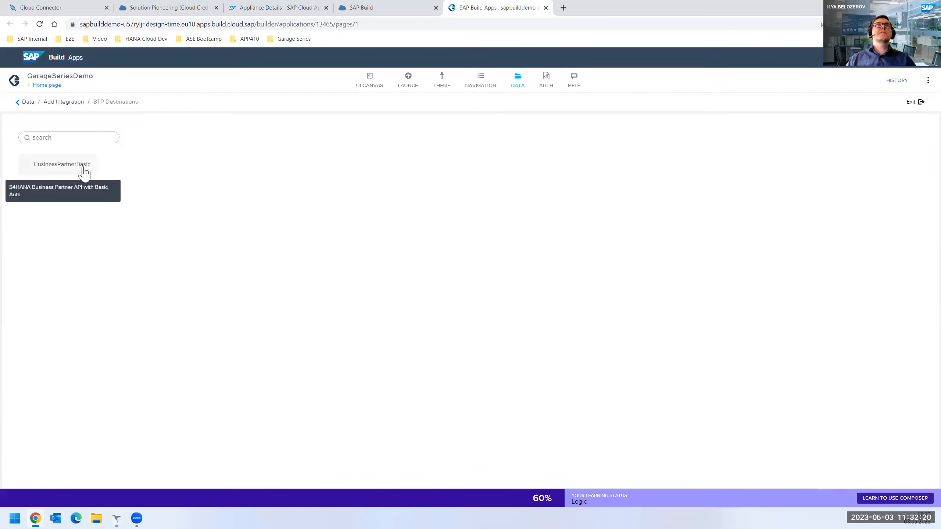
{"action": "left_click", "coordinate": [76, 185]}
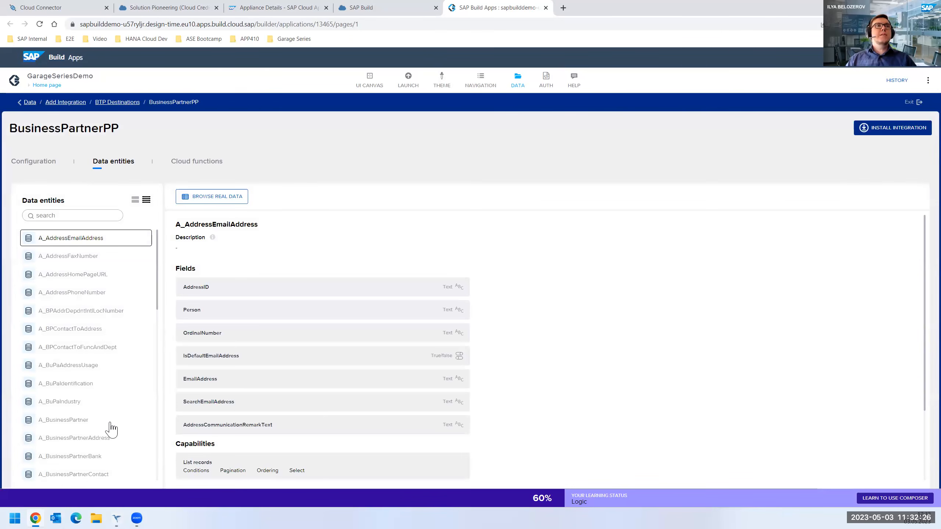
Step: Install the BusinessPartnerPP integration and enable its data entities A_BusinessPartner and A_BusinessPartnerAddress
{"action": "left_click", "coordinate": [98, 424]}
{"action": "scroll", "coordinate": [97, 429], "scroll_direction": "down", "scroll_amount": 2}
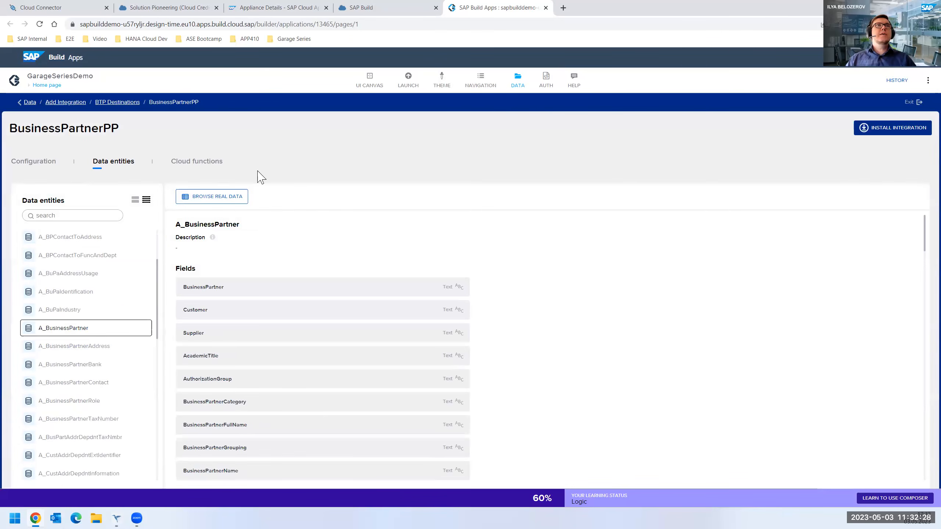
{"action": "left_click", "coordinate": [856, 128]}
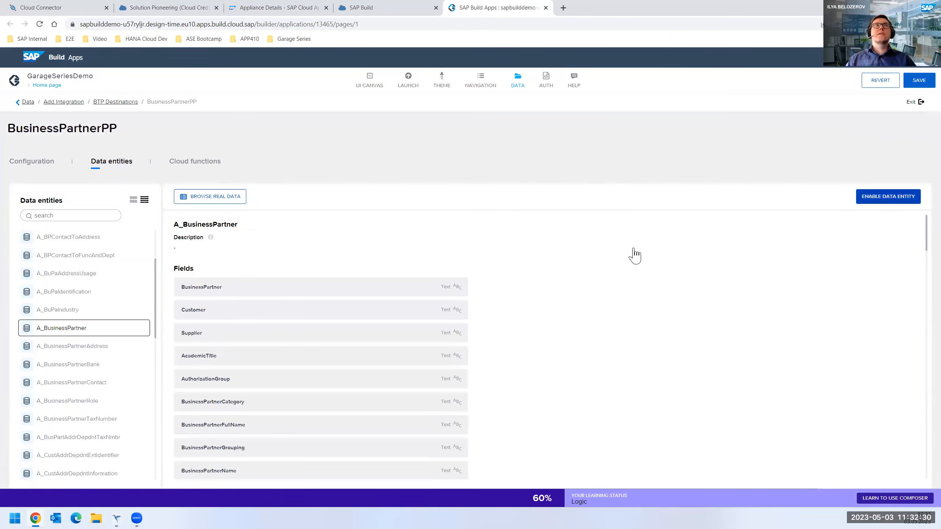
{"action": "left_click", "coordinate": [93, 346]}
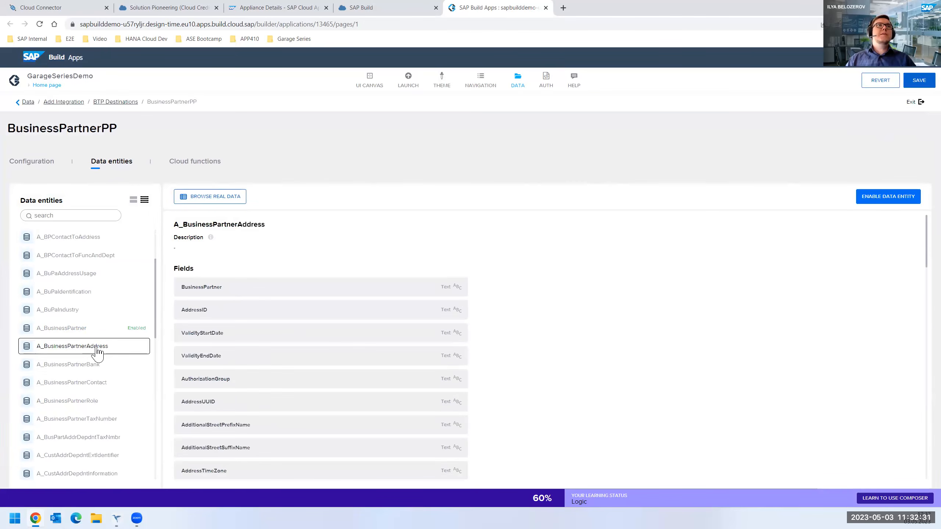
{"action": "left_click", "coordinate": [880, 200]}
Step: Browse the real data of the A_BusinessPartnerAddress entity, save the application, and exit the data integration to the UI canvas
{"action": "left_click", "coordinate": [210, 196]}
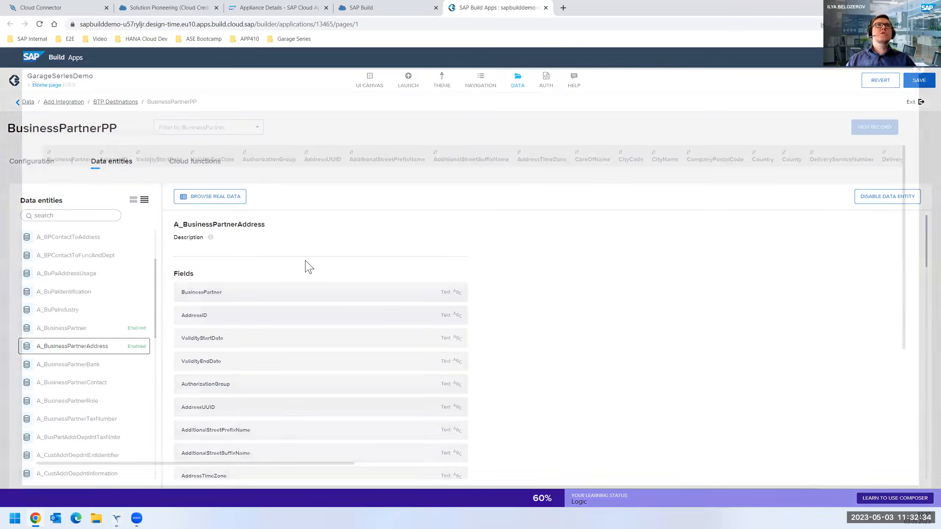
{"action": "scroll", "coordinate": [706, 311], "scroll_direction": "down", "scroll_amount": 4}
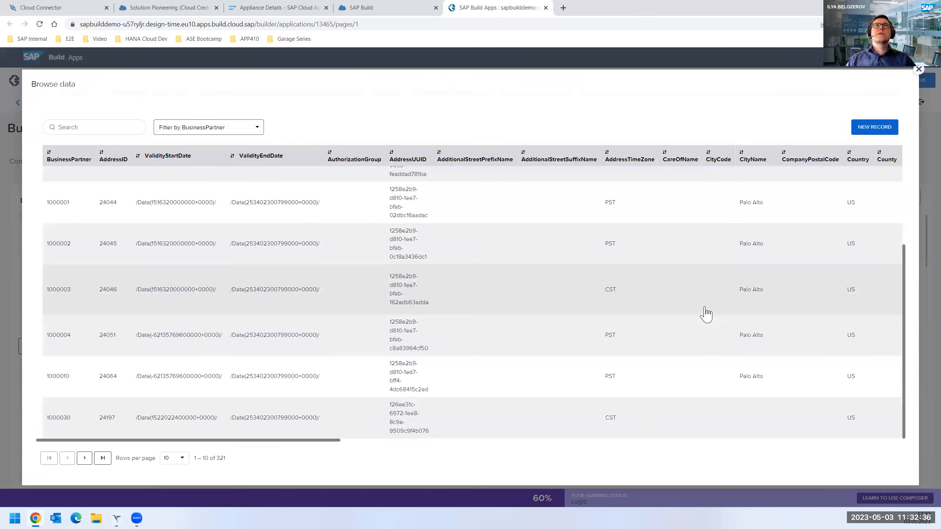
{"action": "left_click", "coordinate": [919, 69]}
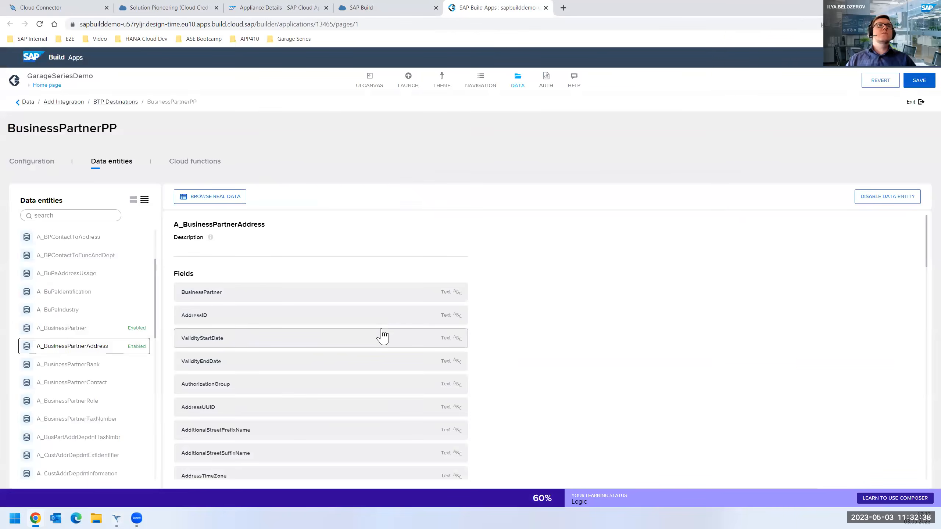
{"action": "left_click", "coordinate": [913, 101]}
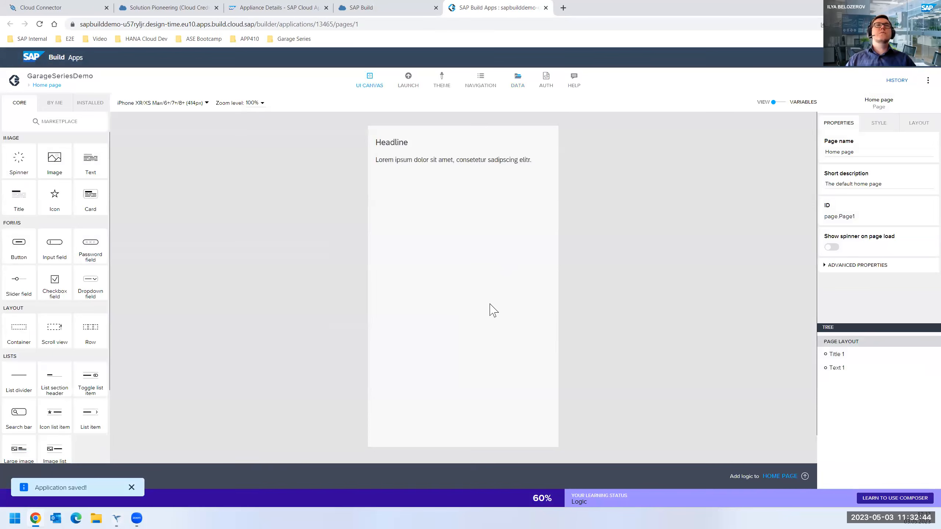
Step: Remove the placeholder text from the home page and set the title's content to "Business Partners"
{"action": "left_click", "coordinate": [460, 160]}
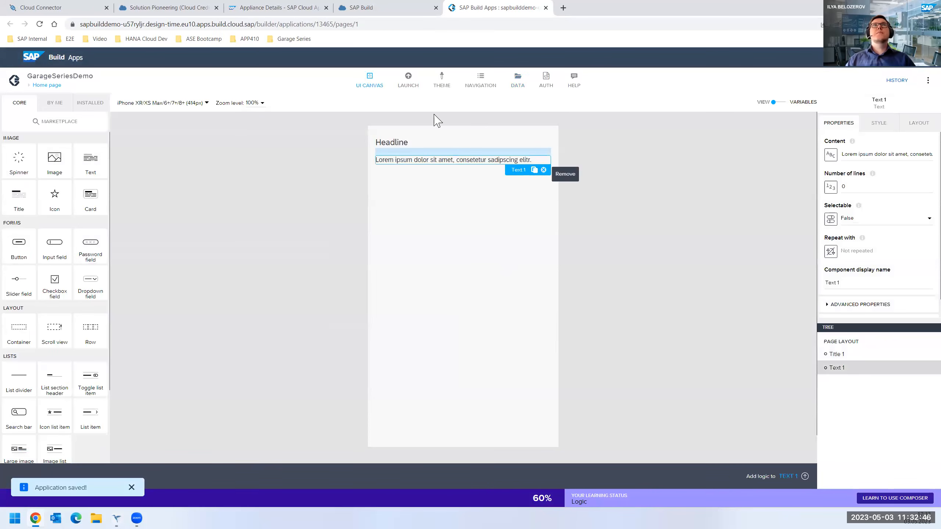
{"action": "left_click", "coordinate": [544, 170]}
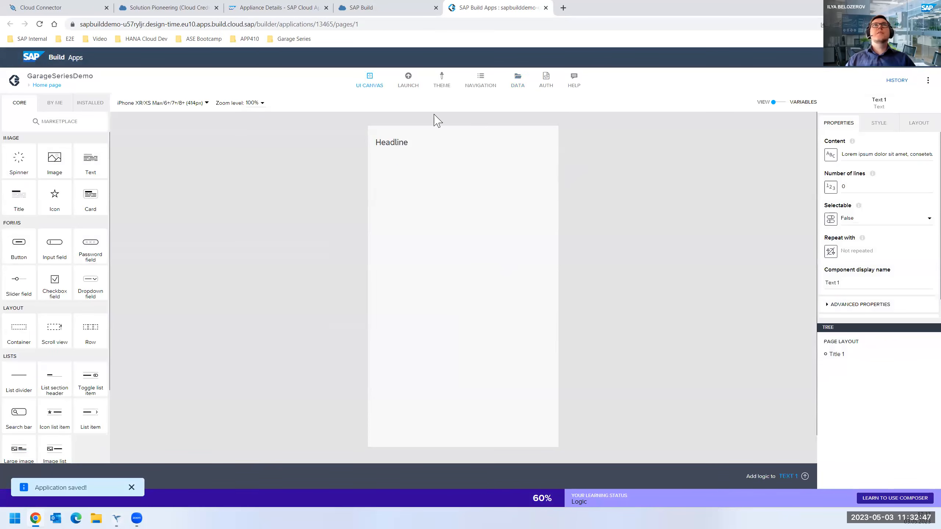
{"action": "left_click", "coordinate": [410, 146]}
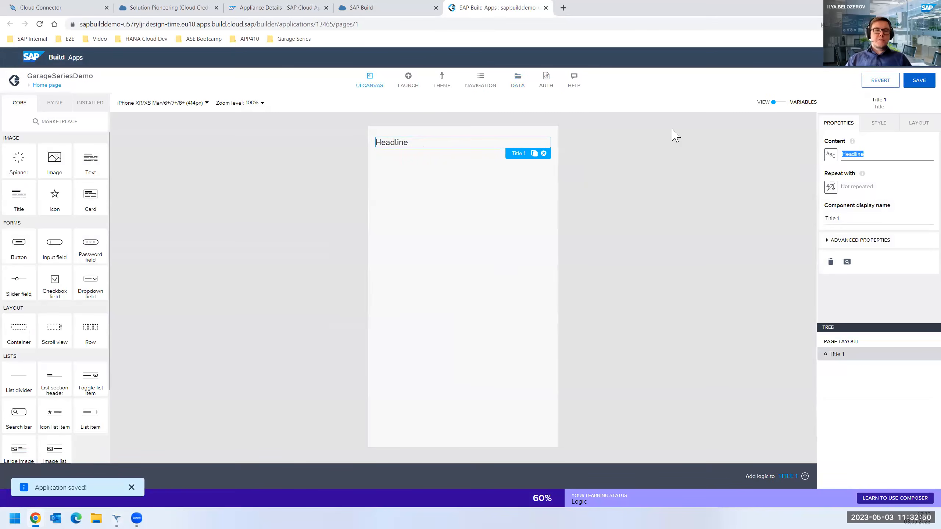
{"action": "type", "text": "Business Partners"}
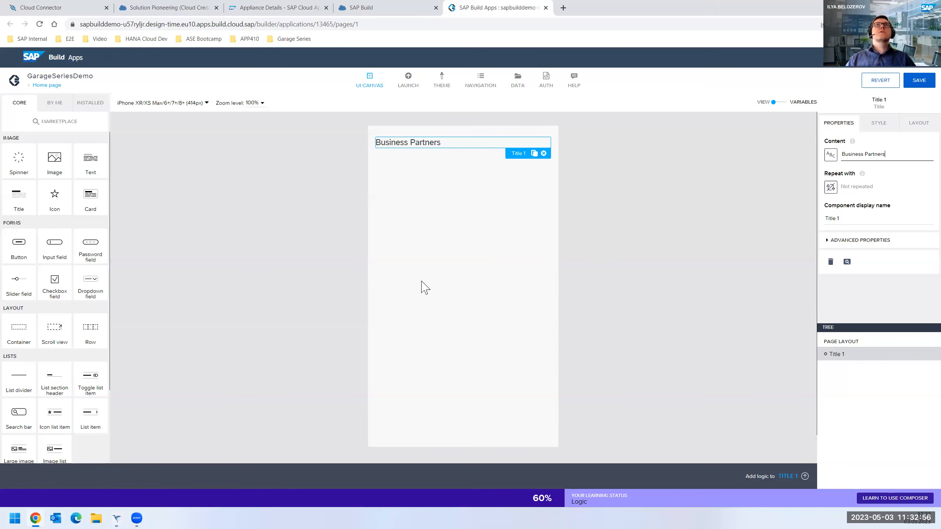
{"action": "left_click", "coordinate": [425, 288]}
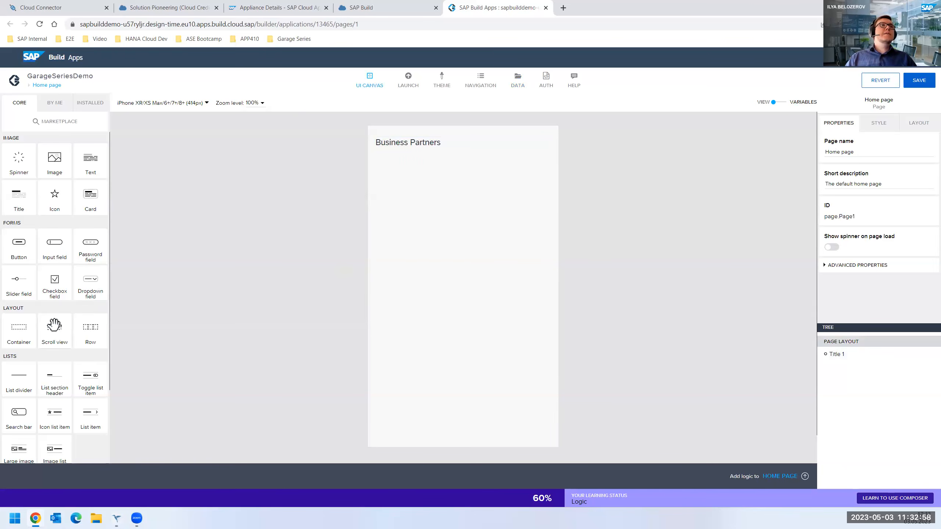
Step: Add a list item component to the home page directly below the title
{"action": "scroll", "coordinate": [56, 332], "scroll_direction": "down", "scroll_amount": 1}
{"action": "left_click_drag", "start_coordinate": [88, 370], "coordinate": [454, 242]}
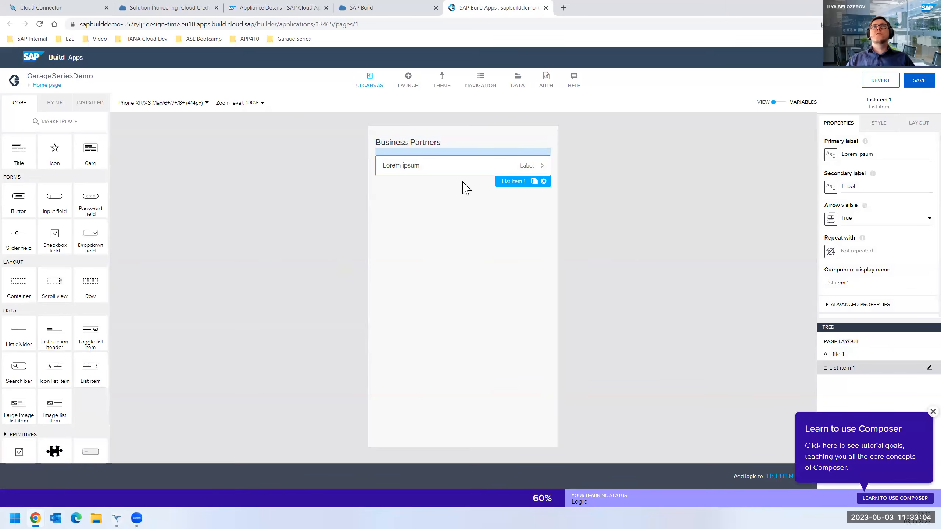
Step: Add a data variable to the home page based on the A_BusinessPartner entity
{"action": "left_click", "coordinate": [780, 103]}
{"action": "left_click", "coordinate": [22, 177]}
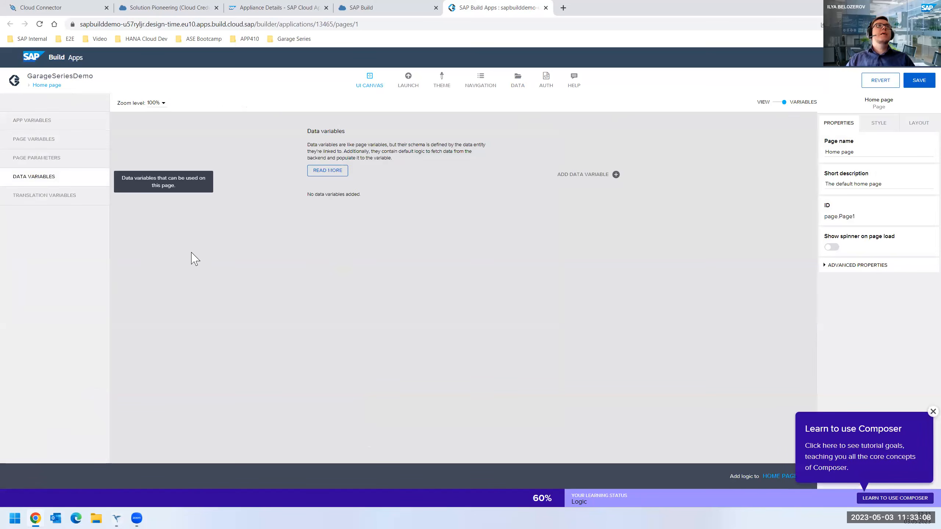
{"action": "left_click", "coordinate": [616, 174]}
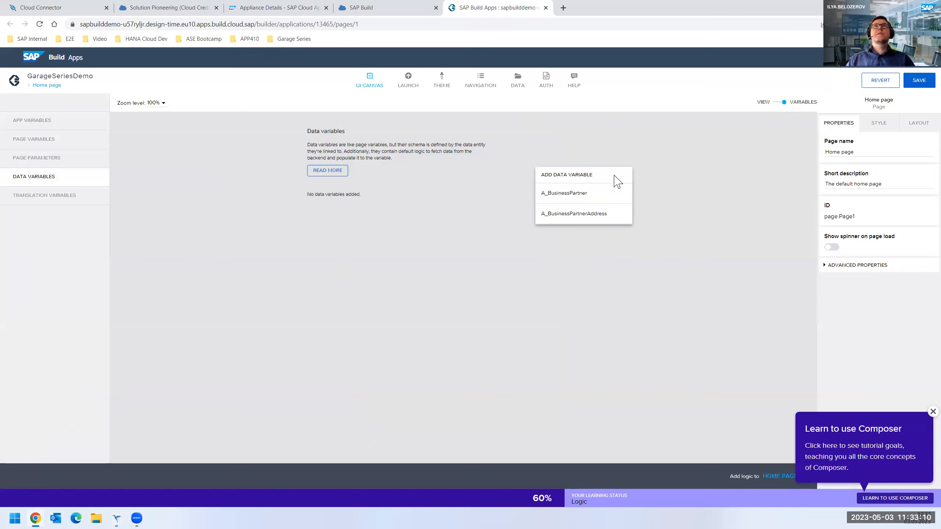
{"action": "left_click", "coordinate": [606, 193]}
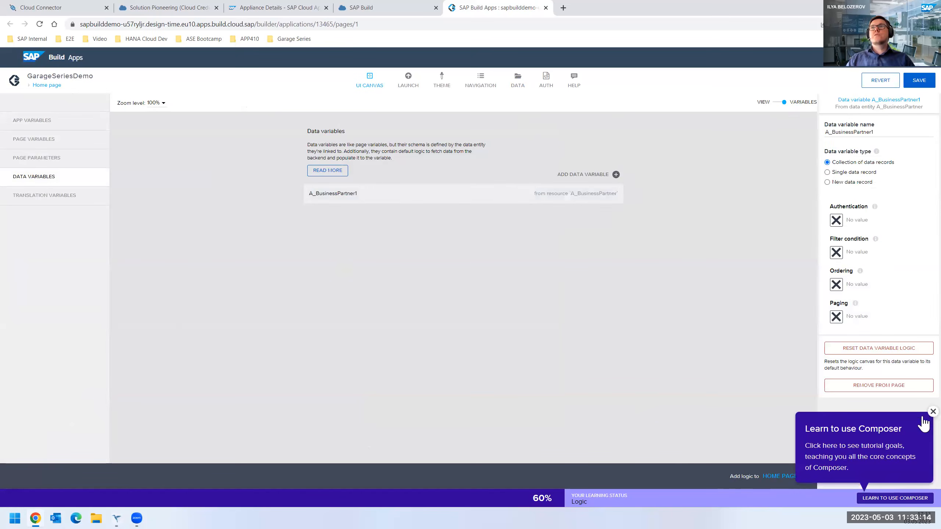
Step: Dismiss the learning hint, open the logic of the A_BusinessPartner data variable, and inspect its Get record collection node
{"action": "left_click", "coordinate": [933, 412]}
{"action": "left_click", "coordinate": [805, 476]}
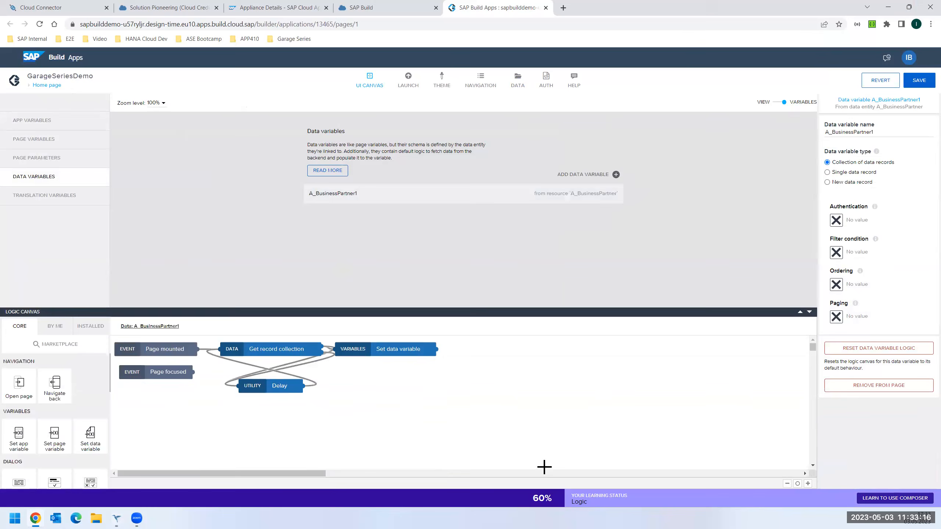
{"action": "left_click", "coordinate": [263, 344]}
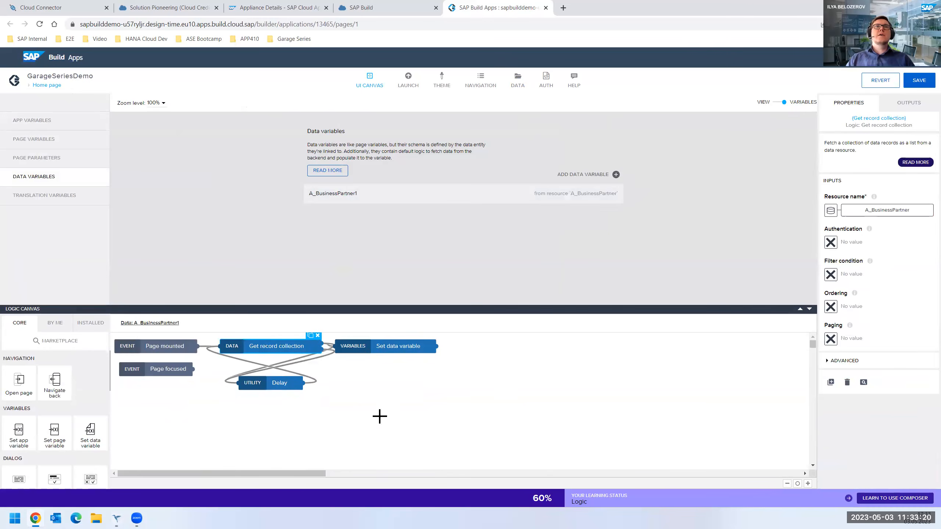
Step: Delete the Delay node from the A_BusinessPartner1 data variable's logic and save the application
{"action": "left_click", "coordinate": [378, 344]}
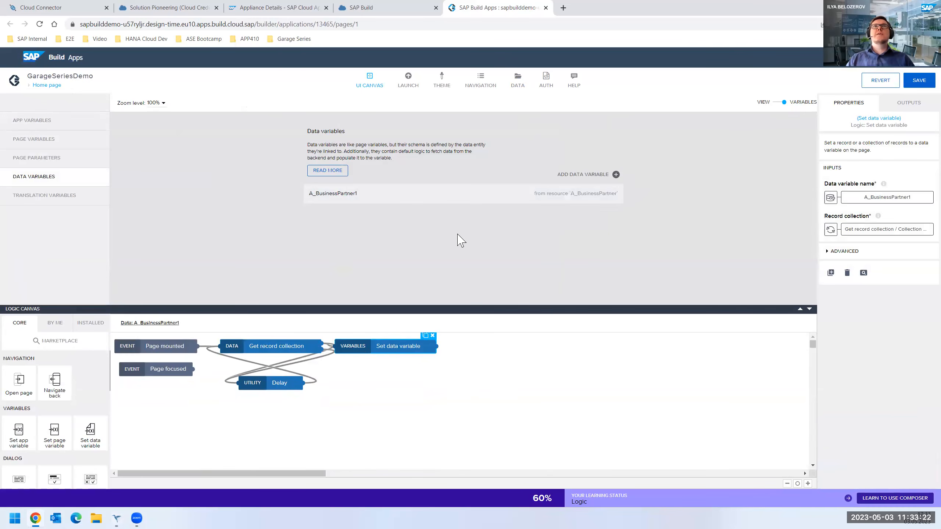
{"action": "left_click", "coordinate": [281, 384]}
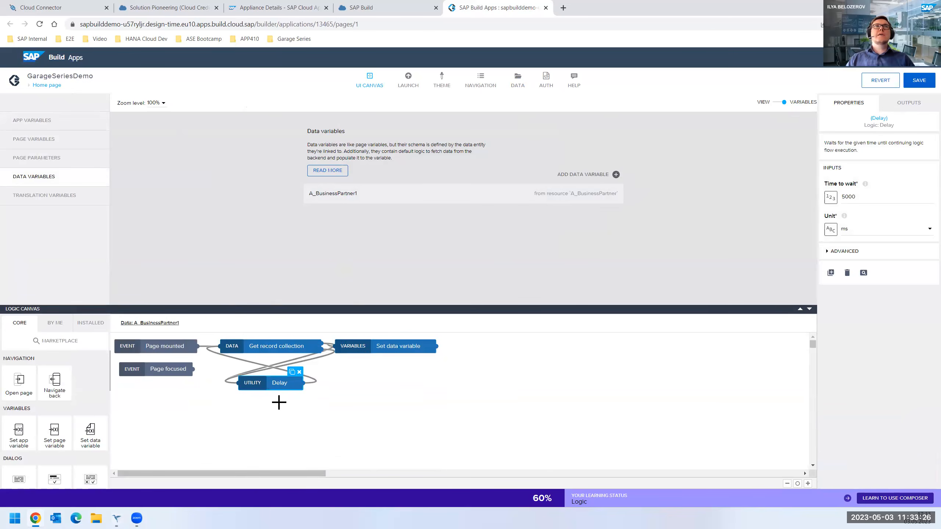
{"action": "left_click", "coordinate": [299, 372]}
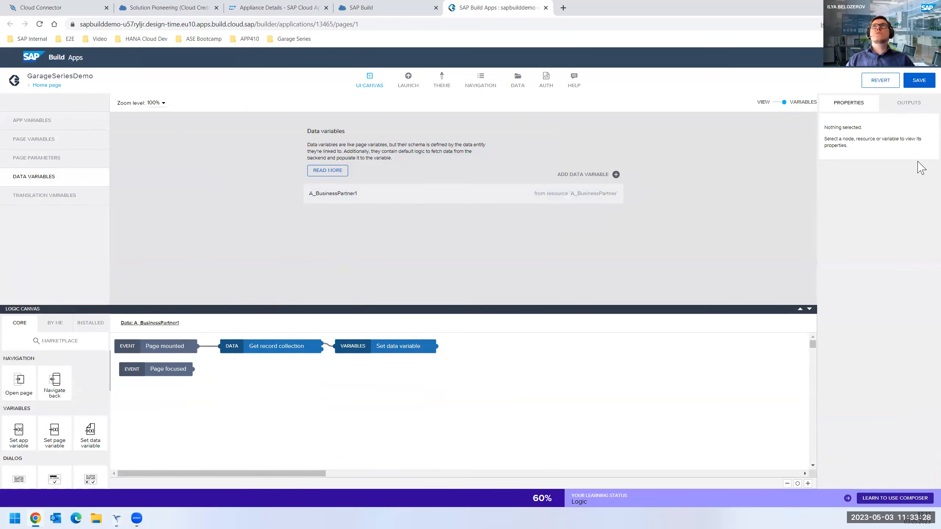
{"action": "left_click", "coordinate": [919, 81]}
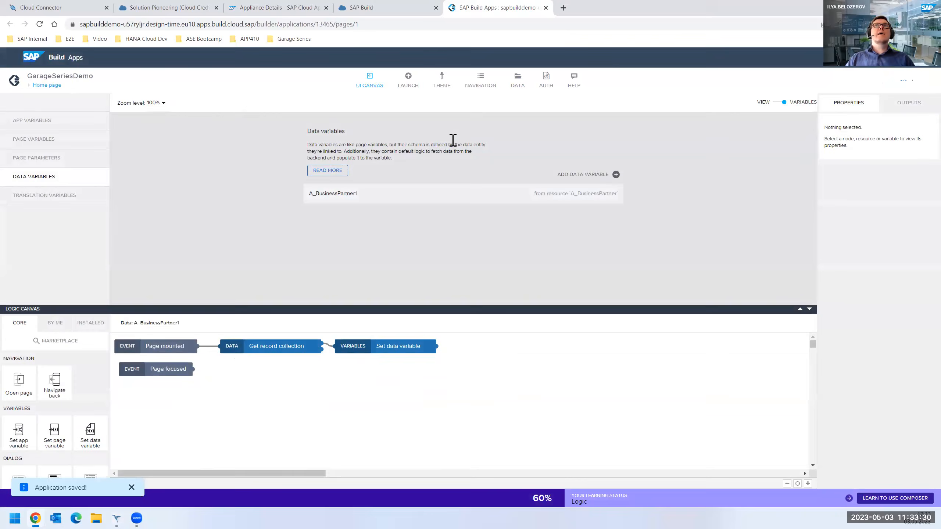
Step: Set the home page list item to repeat with the A_BusinessPartner1 data variable
{"action": "left_click", "coordinate": [774, 102]}
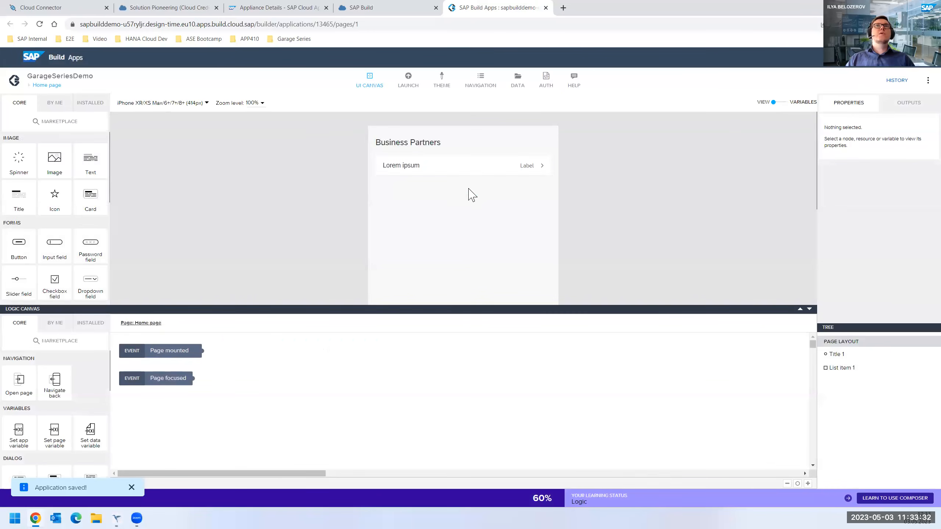
{"action": "left_click", "coordinate": [453, 172]}
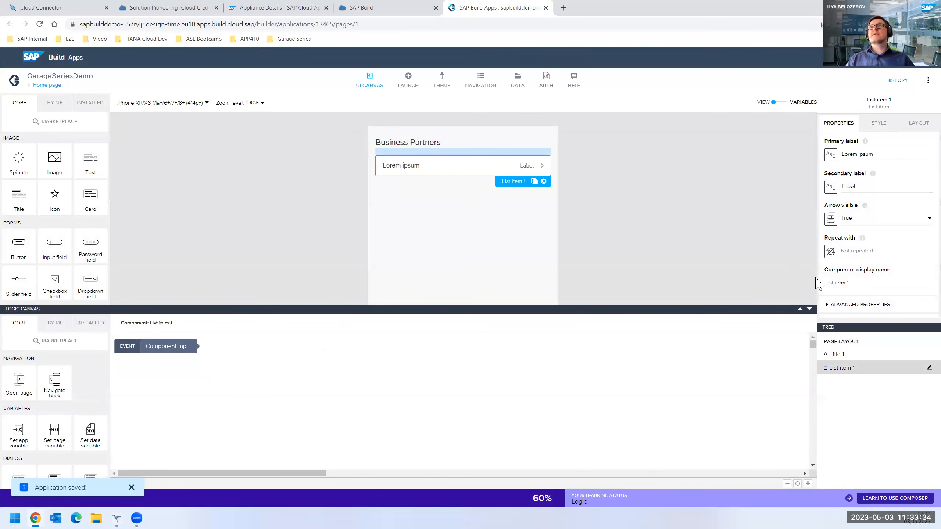
{"action": "left_click", "coordinate": [831, 251]}
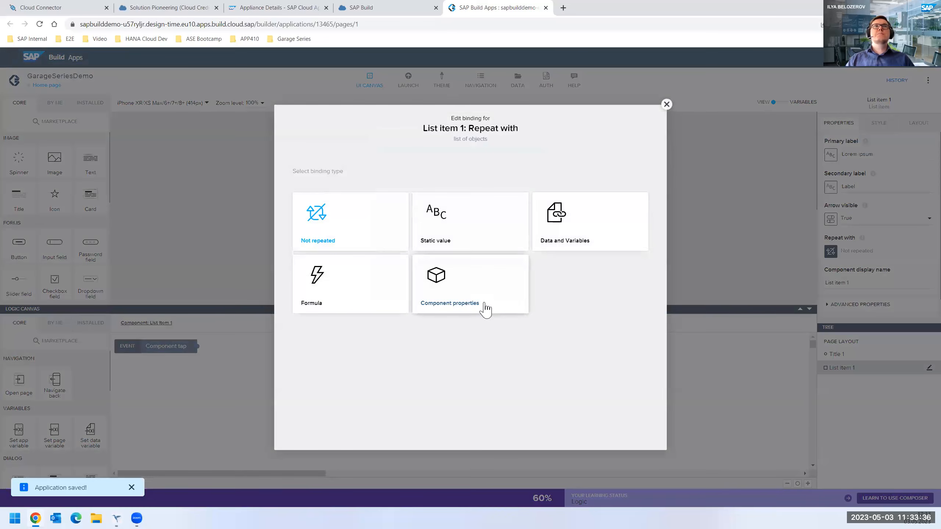
{"action": "left_click", "coordinate": [582, 235]}
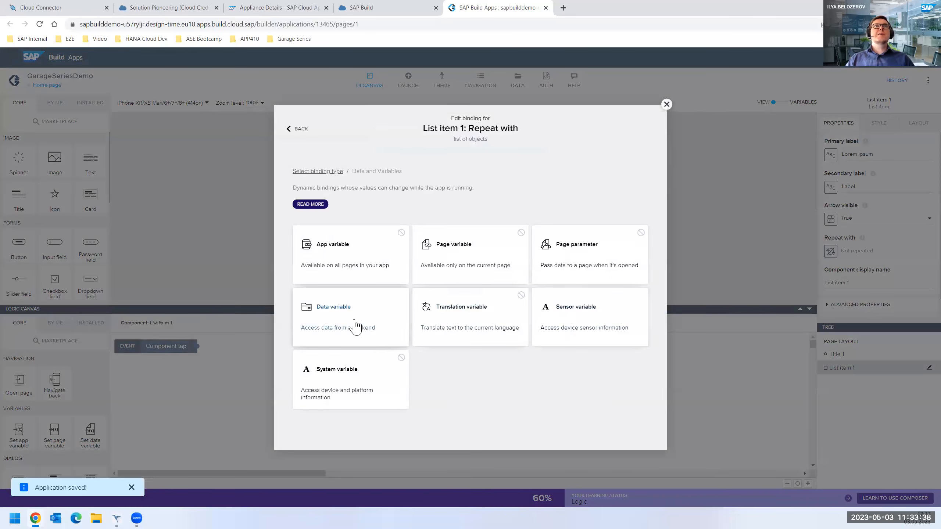
{"action": "left_click", "coordinate": [356, 326]}
{"action": "left_click", "coordinate": [386, 259]}
{"action": "left_click", "coordinate": [632, 281]}
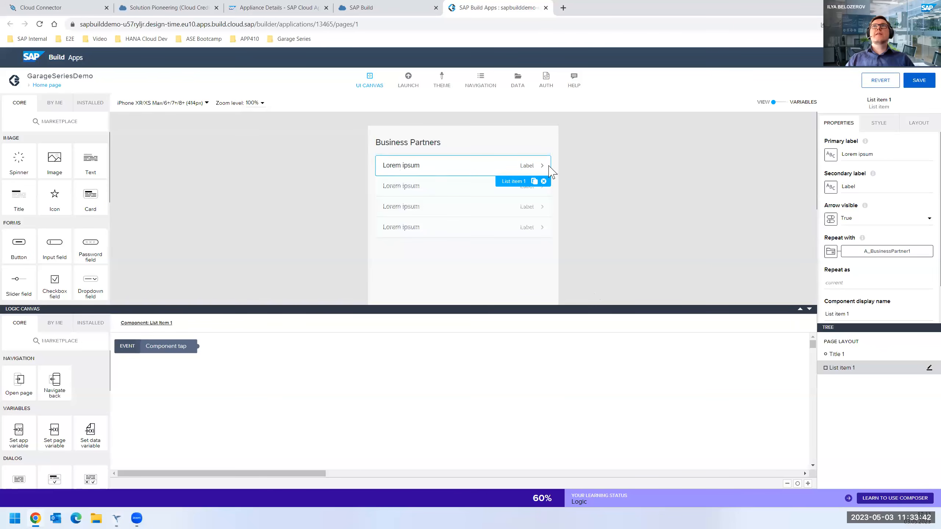
Step: Bind the list item's primary label to the BusinessPartnerFullName property of the current repeated data item
{"action": "left_click", "coordinate": [831, 155]}
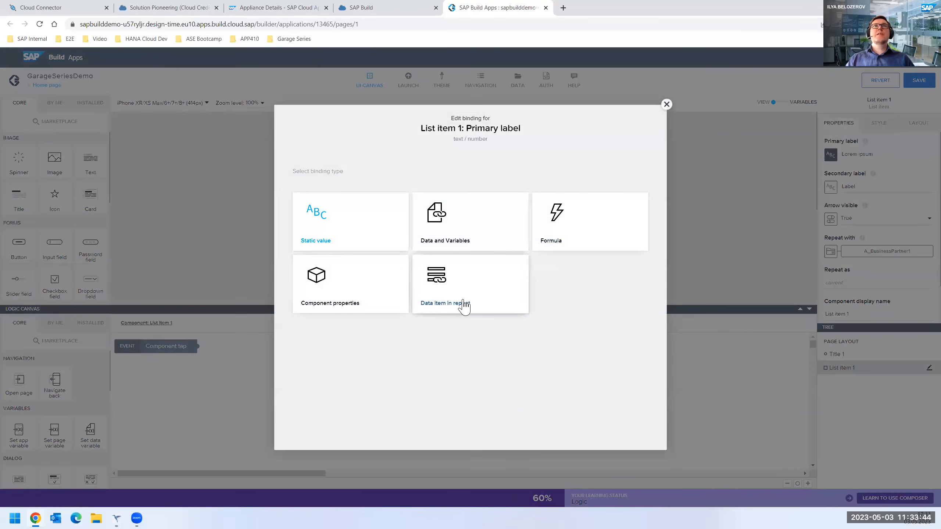
{"action": "left_click", "coordinate": [464, 304]}
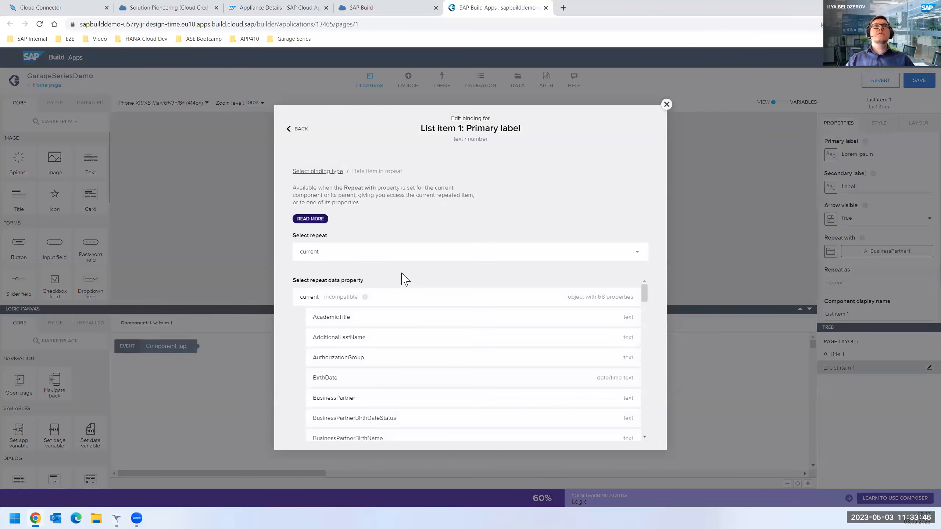
{"action": "scroll", "coordinate": [411, 334], "scroll_direction": "down", "scroll_amount": 5}
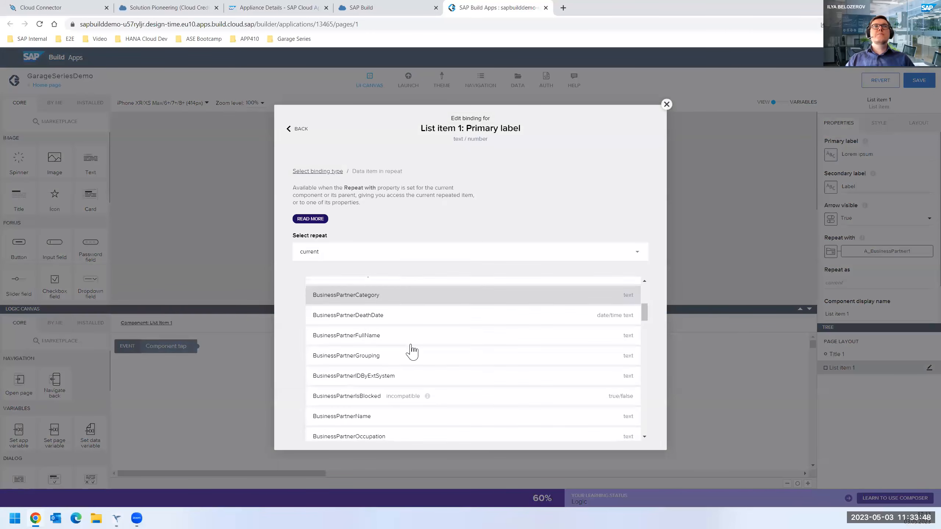
{"action": "left_click", "coordinate": [395, 344]}
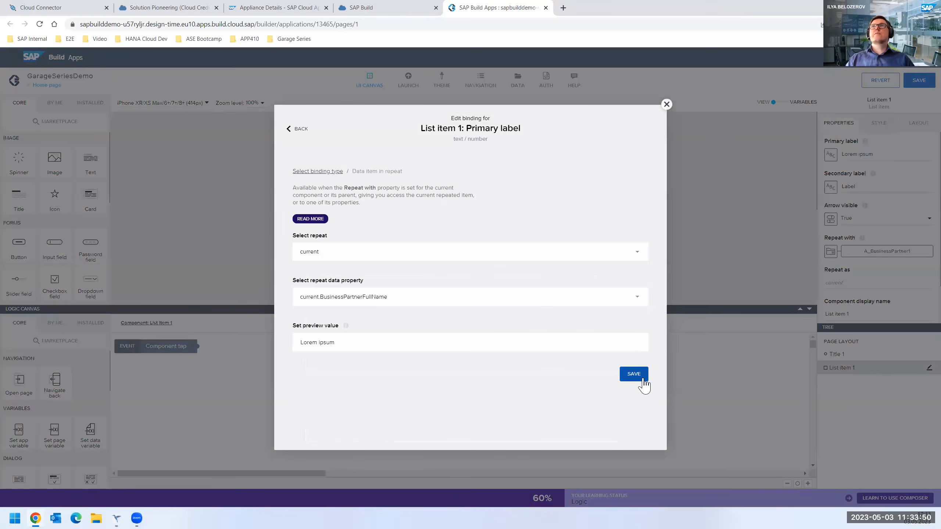
{"action": "left_click", "coordinate": [634, 376]}
Step: Bind the list item's secondary label to the BusinessPartner property of the current repeated data item and save the application
{"action": "left_click", "coordinate": [831, 187]}
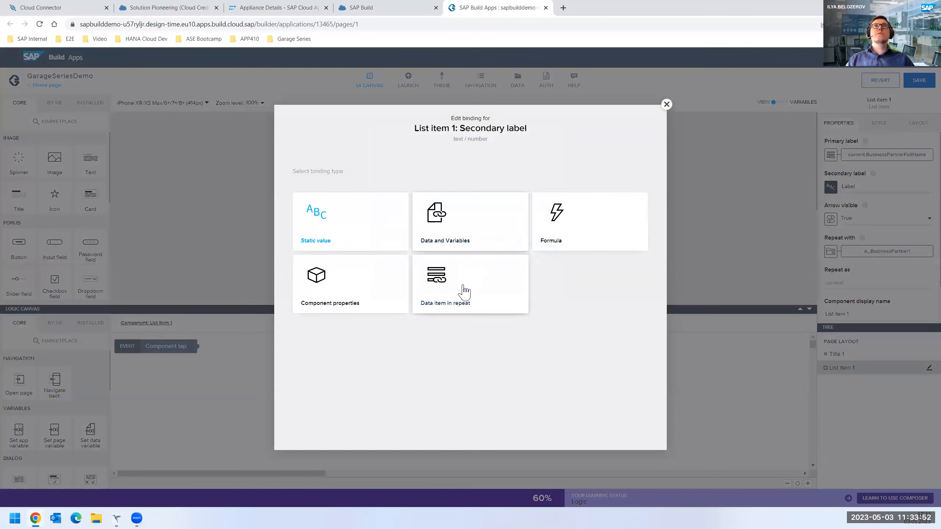
{"action": "left_click", "coordinate": [462, 294]}
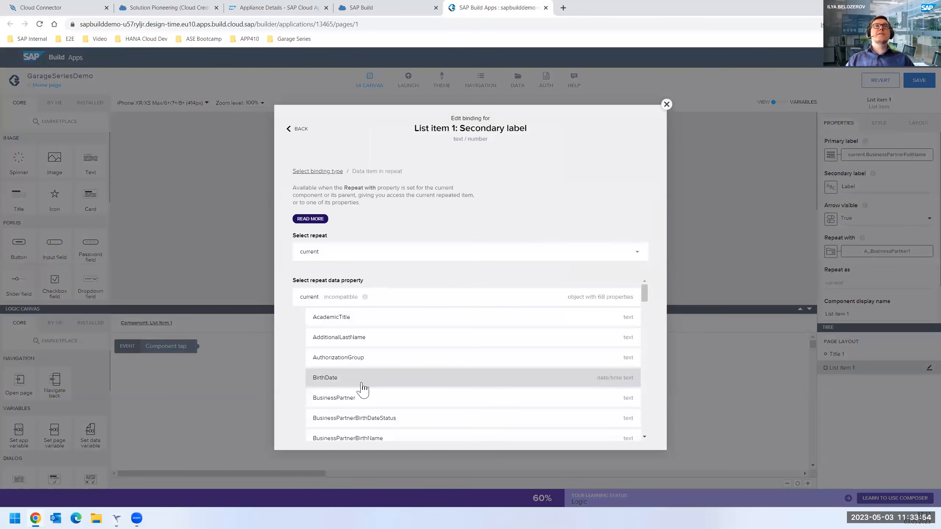
{"action": "left_click", "coordinate": [607, 398]}
{"action": "left_click", "coordinate": [634, 375]}
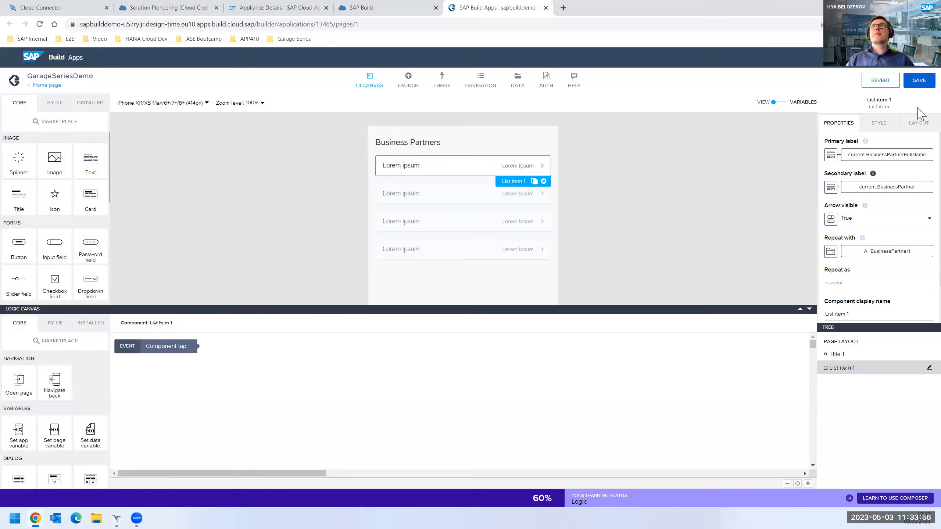
{"action": "left_click", "coordinate": [919, 86]}
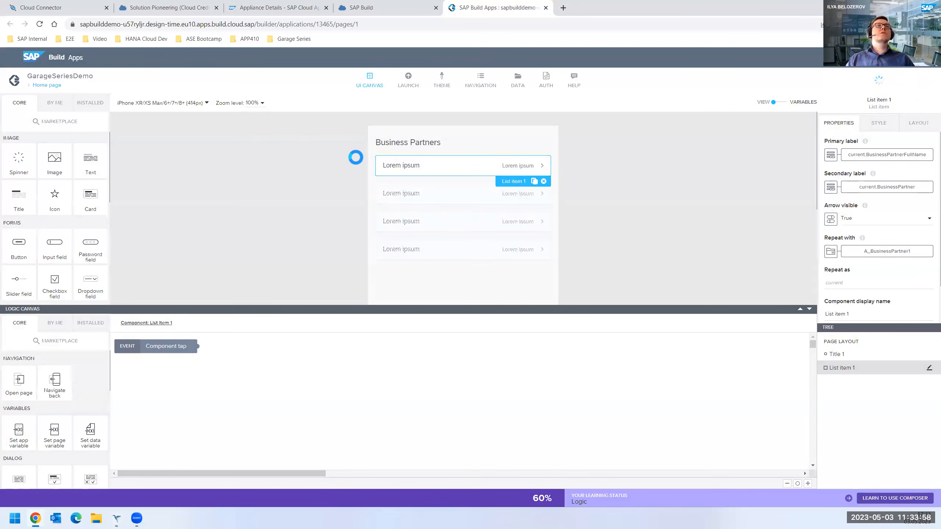
Step: Open GarageSeriesDemo in the web preview portal to check the list of business partners
{"action": "left_click", "coordinate": [408, 80]}
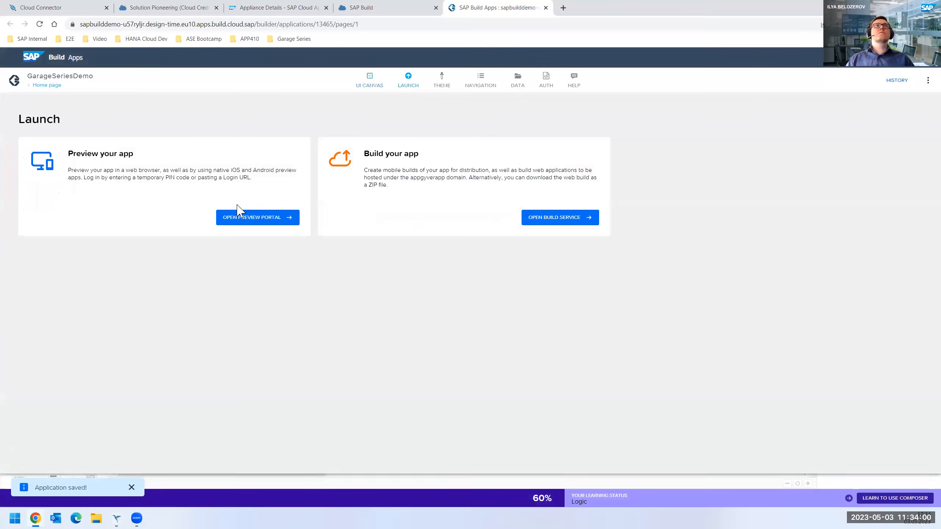
{"action": "left_click", "coordinate": [243, 222]}
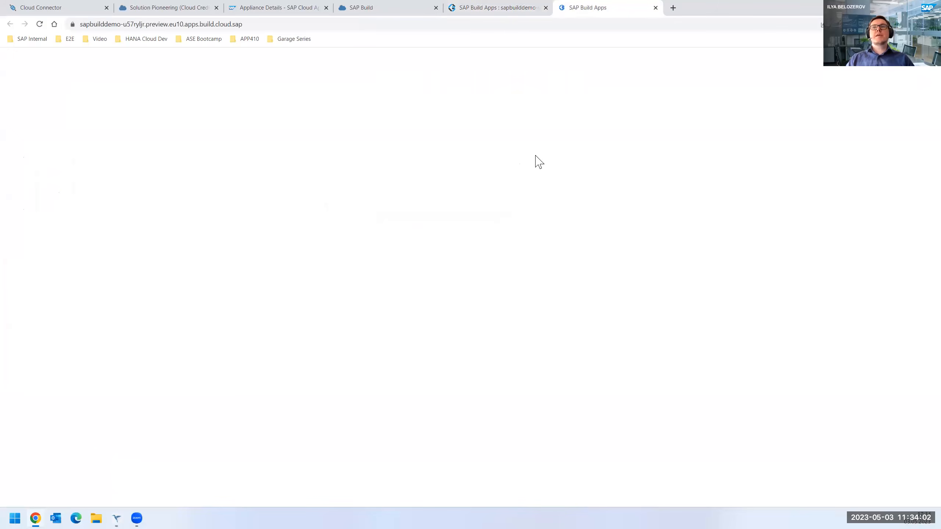
{"action": "left_click", "coordinate": [122, 148]}
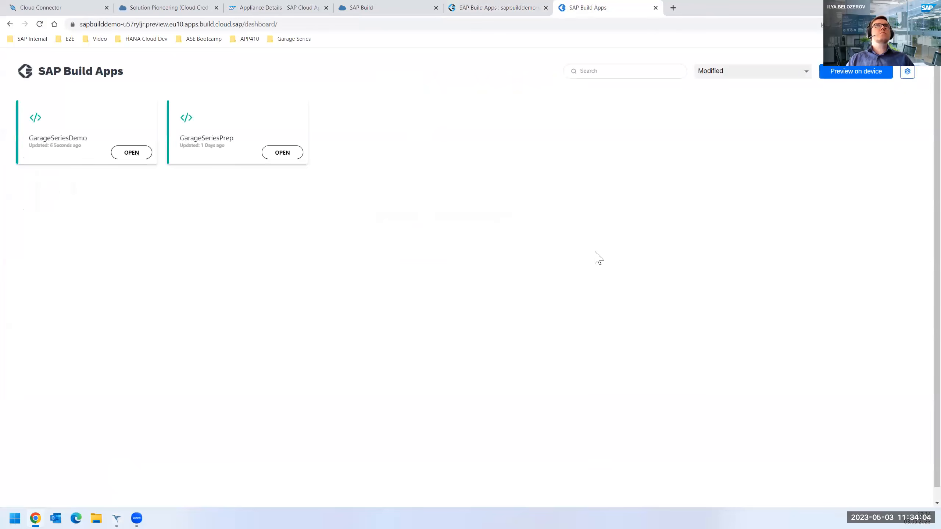
{"action": "left_click", "coordinate": [127, 158]}
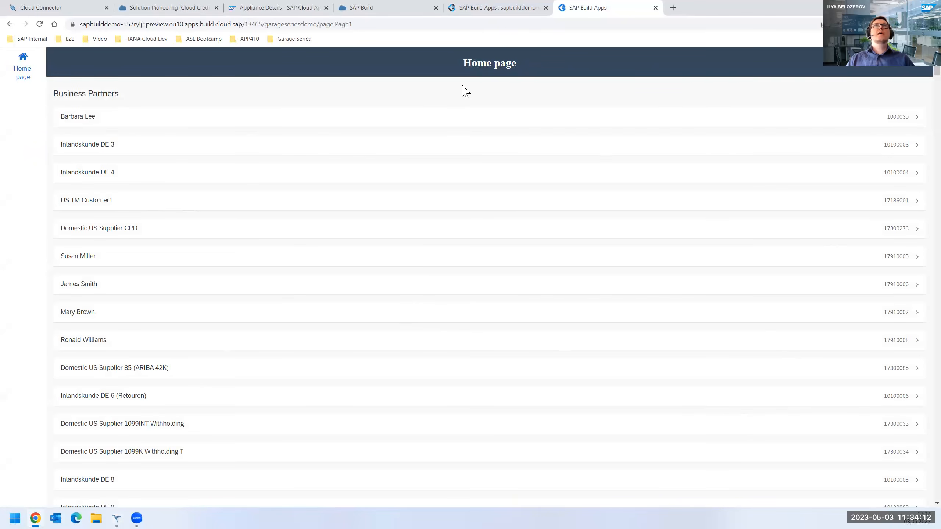
Step: Return to the app's editor and create a new page named Details
{"action": "left_click", "coordinate": [489, 11]}
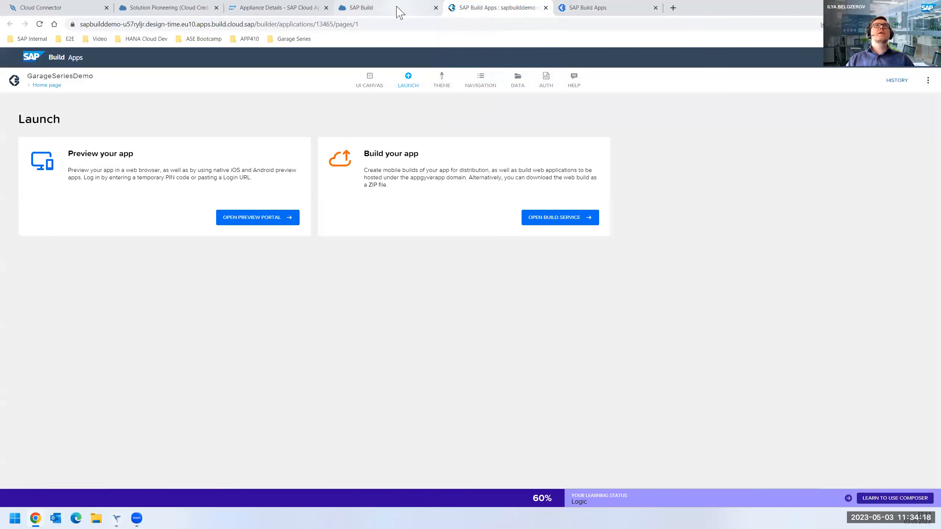
{"action": "left_click", "coordinate": [362, 90]}
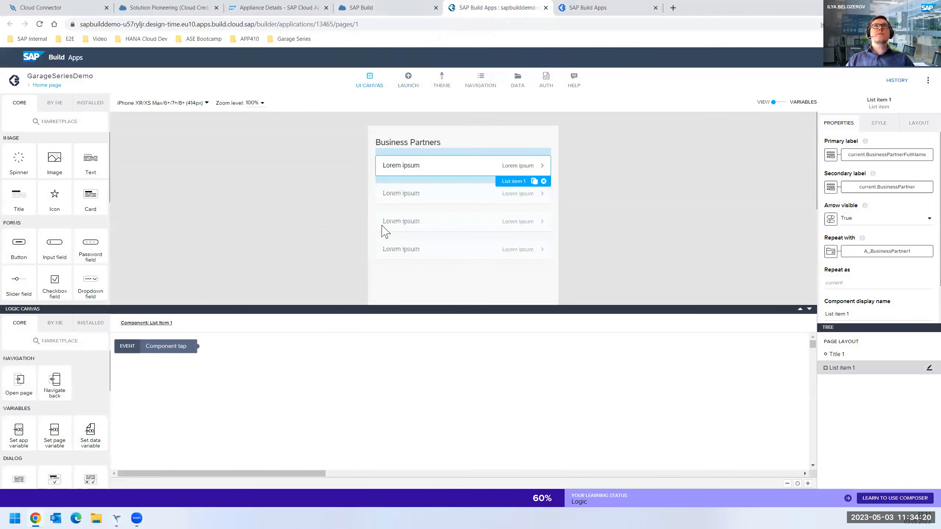
{"action": "left_click", "coordinate": [45, 85]}
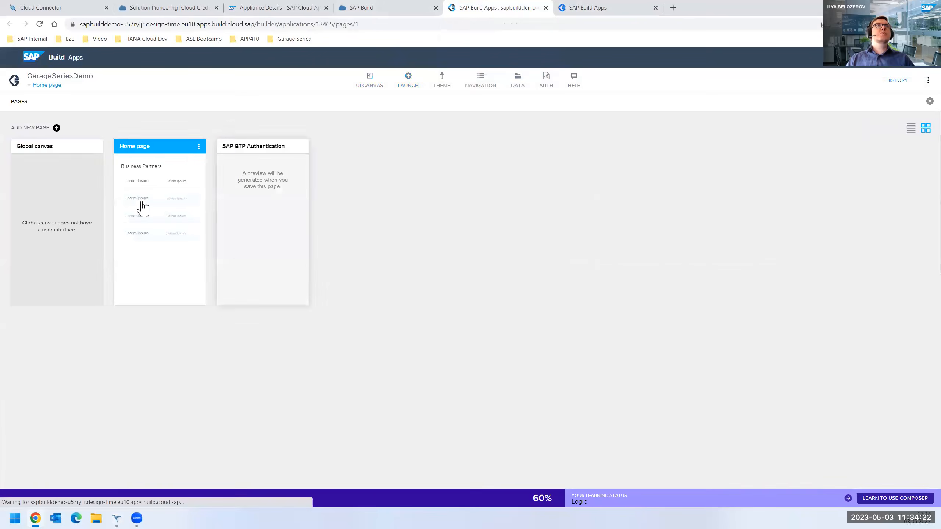
{"action": "left_click", "coordinate": [56, 128]}
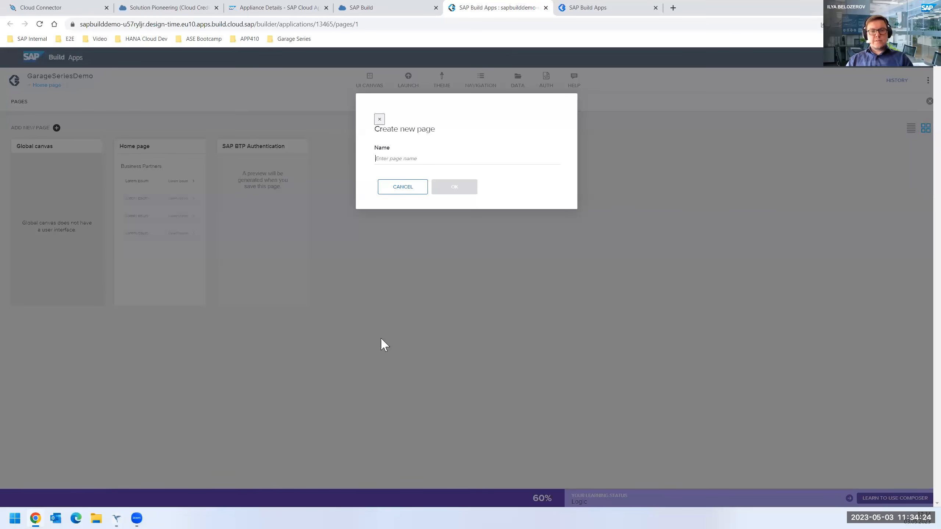
{"action": "type", "text": "Details"}
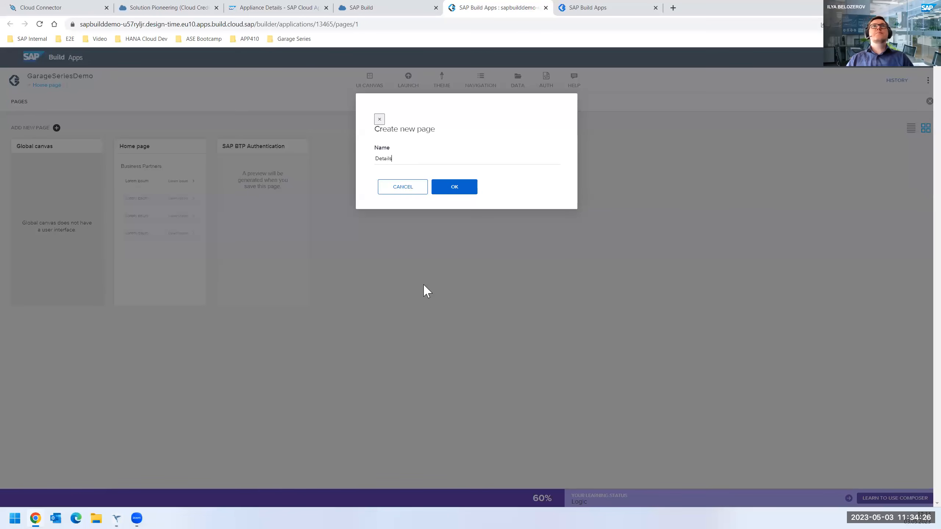
{"action": "left_click", "coordinate": [464, 191]}
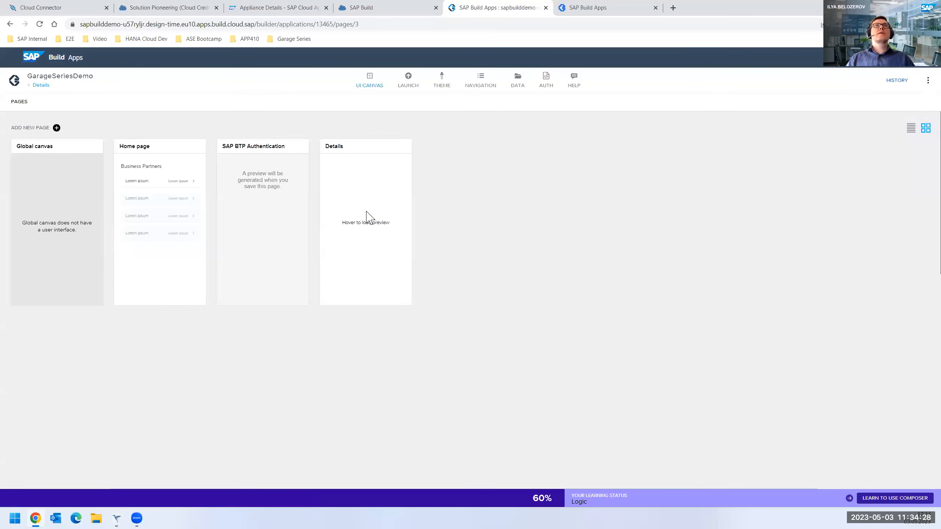
Step: Add a text page parameter named BusinessPartnerID to the Details page
{"action": "left_click", "coordinate": [368, 215]}
{"action": "left_click", "coordinate": [779, 103]}
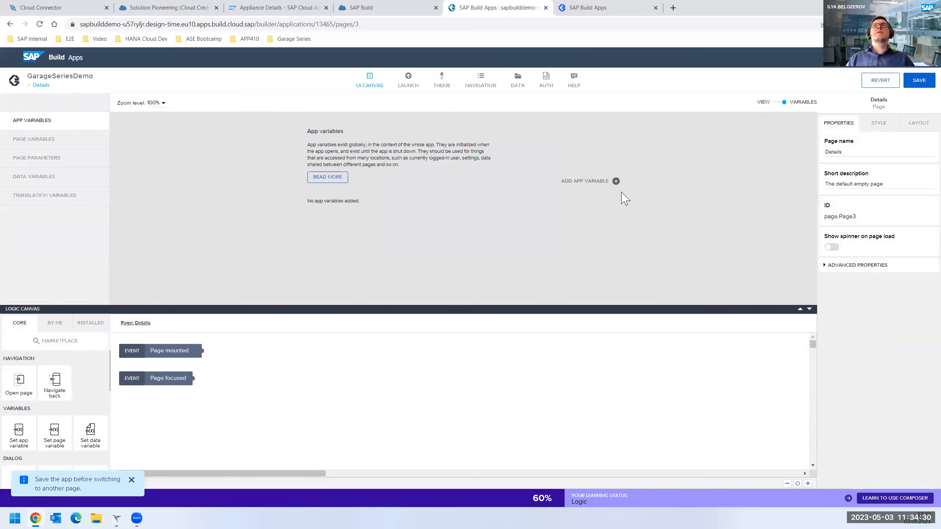
{"action": "left_click", "coordinate": [38, 140]}
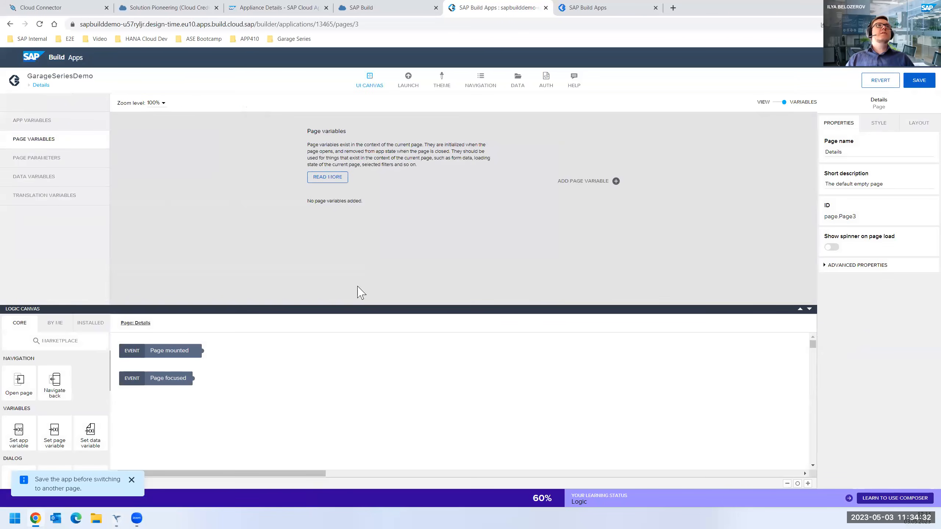
{"action": "left_click", "coordinate": [55, 163]}
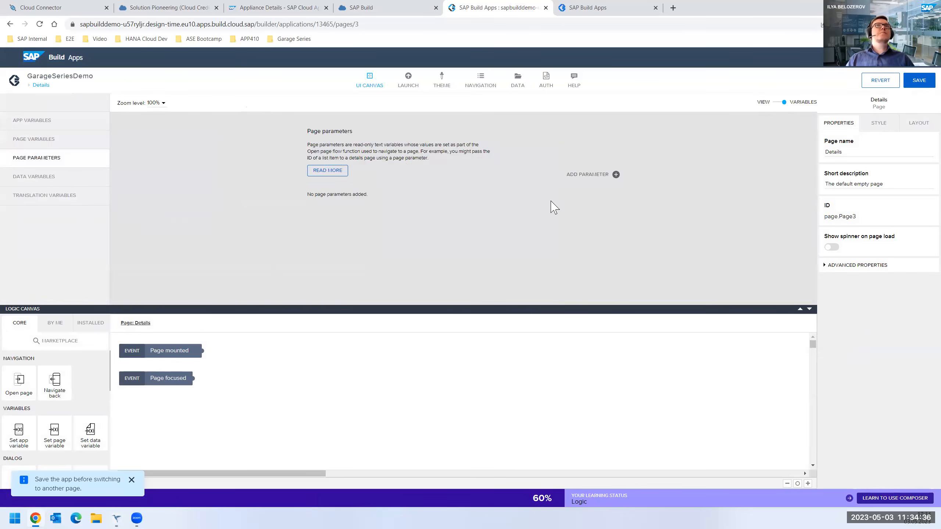
{"action": "left_click", "coordinate": [617, 176]}
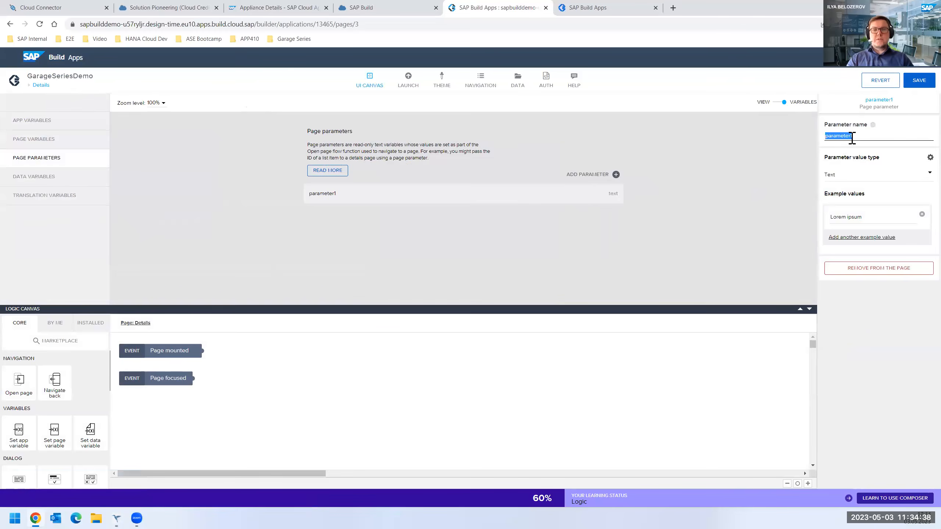
{"action": "type", "text": "BusinessP"}
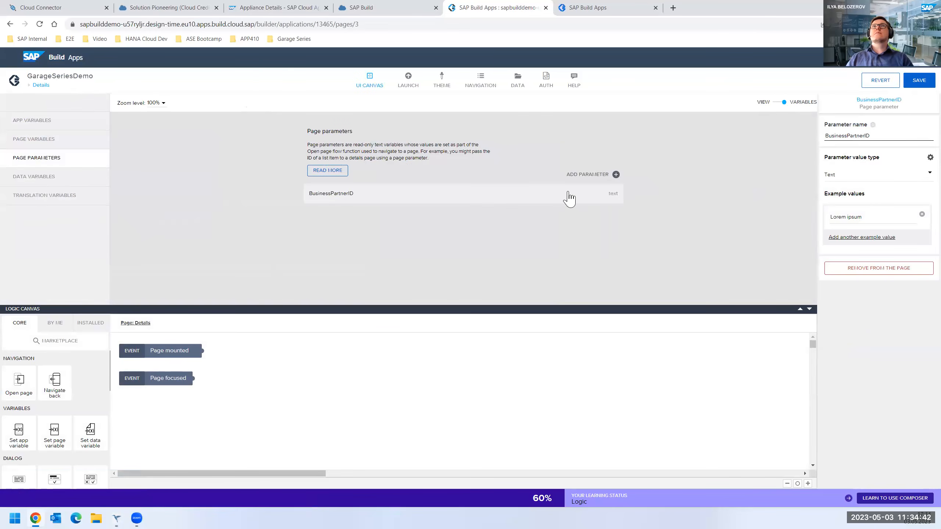
Step: Add a second text page parameter named BusinessPartnerName to the Details page and save the application
{"action": "left_click", "coordinate": [616, 175]}
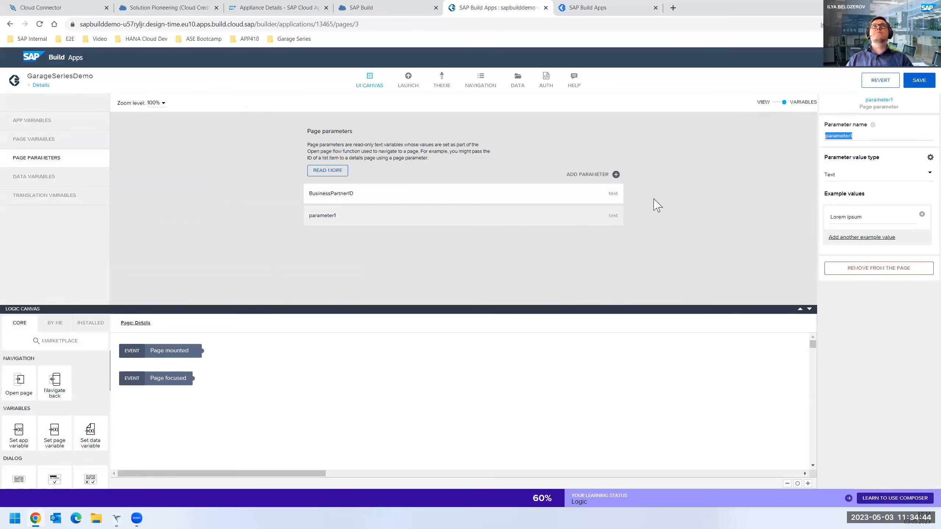
{"action": "type", "text": "BusinessPartnerName"}
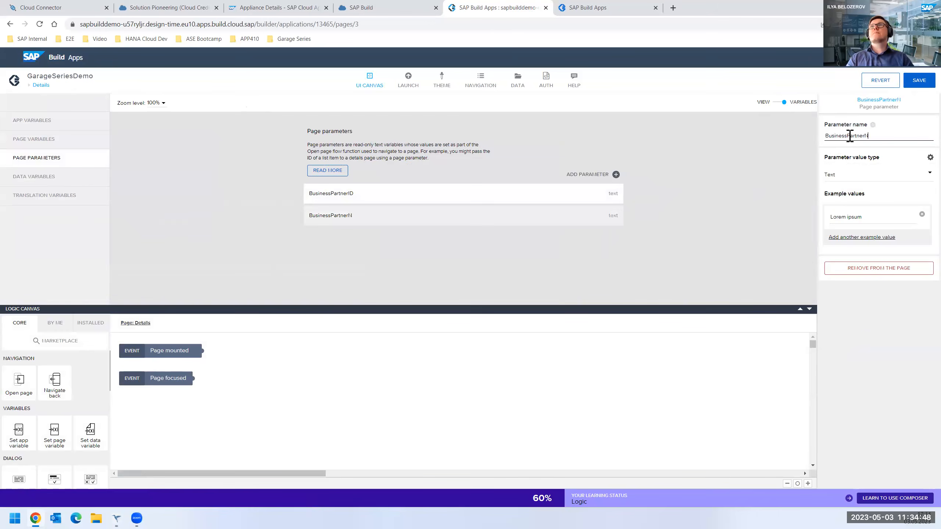
{"action": "left_click", "coordinate": [921, 82]}
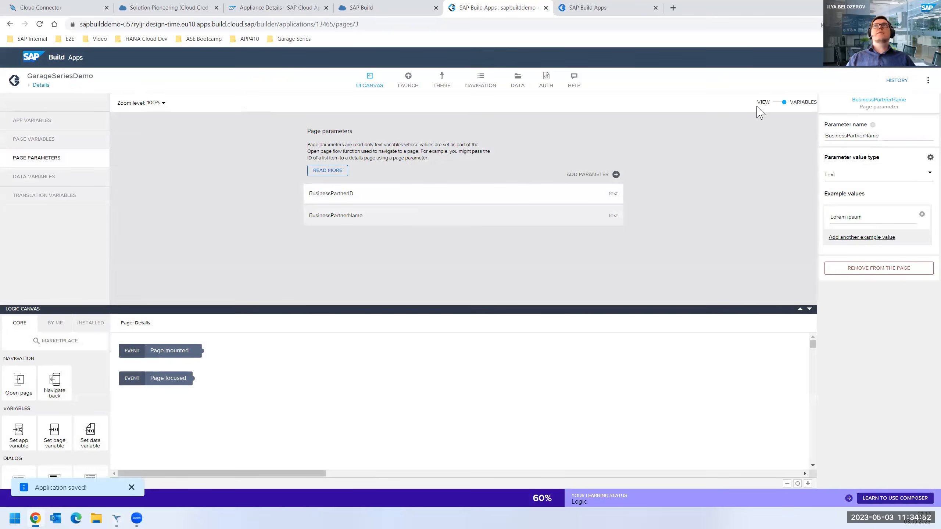
Step: On the Home page, connect an Open page action to the tap event of the business partner list item
{"action": "left_click", "coordinate": [786, 107]}
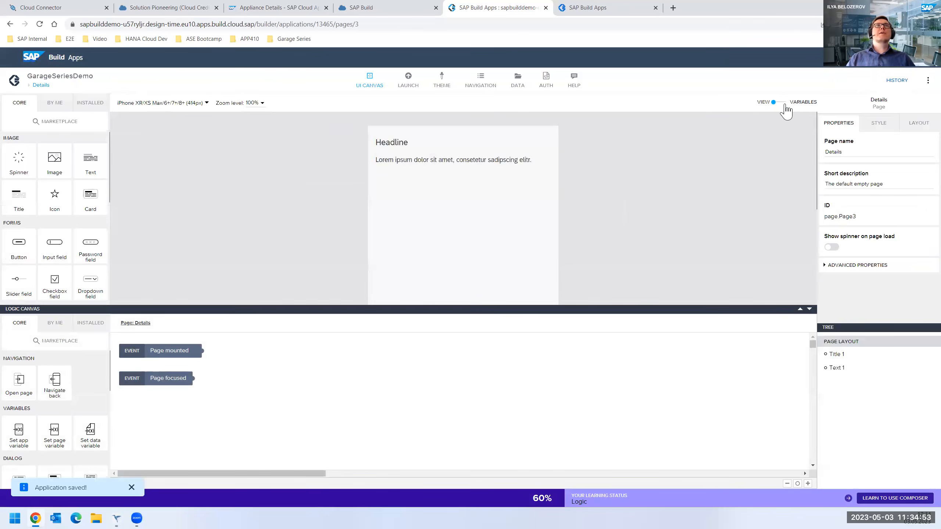
{"action": "left_click", "coordinate": [42, 86]}
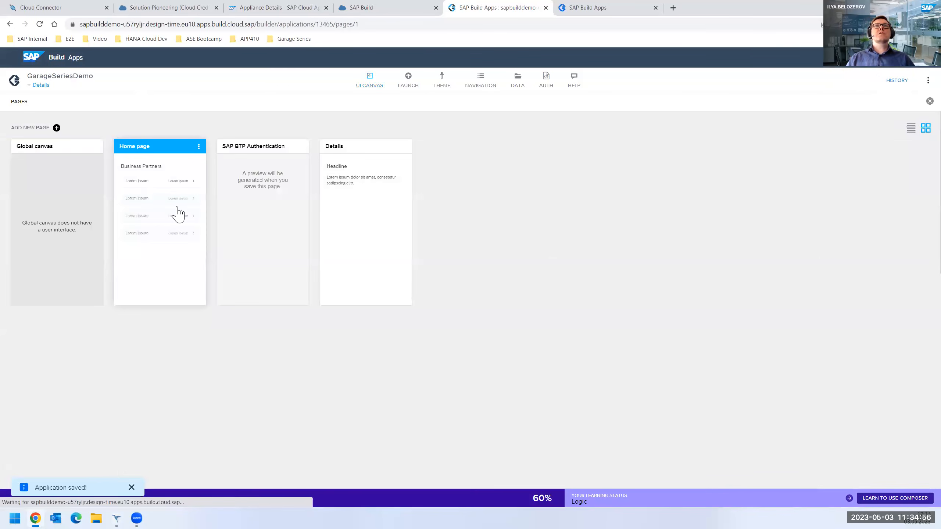
{"action": "left_click", "coordinate": [178, 214]}
{"action": "left_click", "coordinate": [486, 173]}
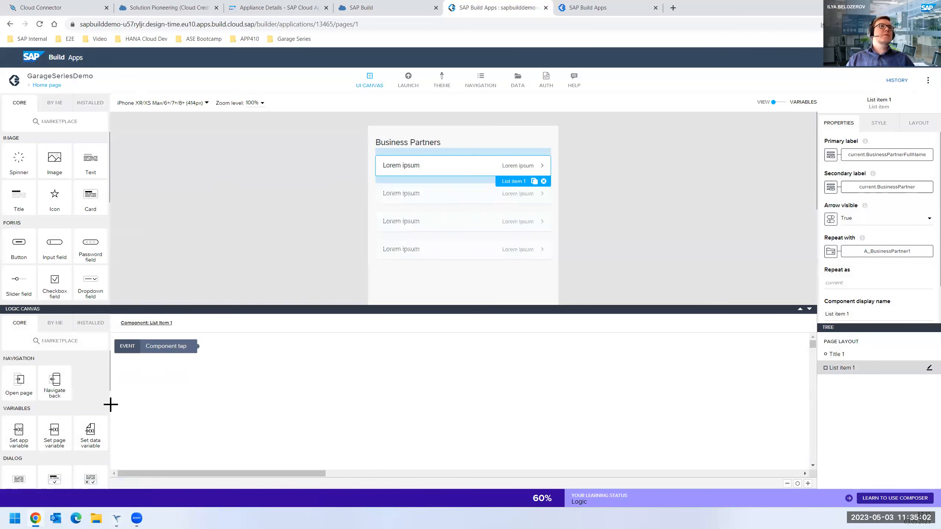
{"action": "left_click_drag", "start_coordinate": [18, 386], "coordinate": [222, 363]}
{"action": "left_click", "coordinate": [271, 447]}
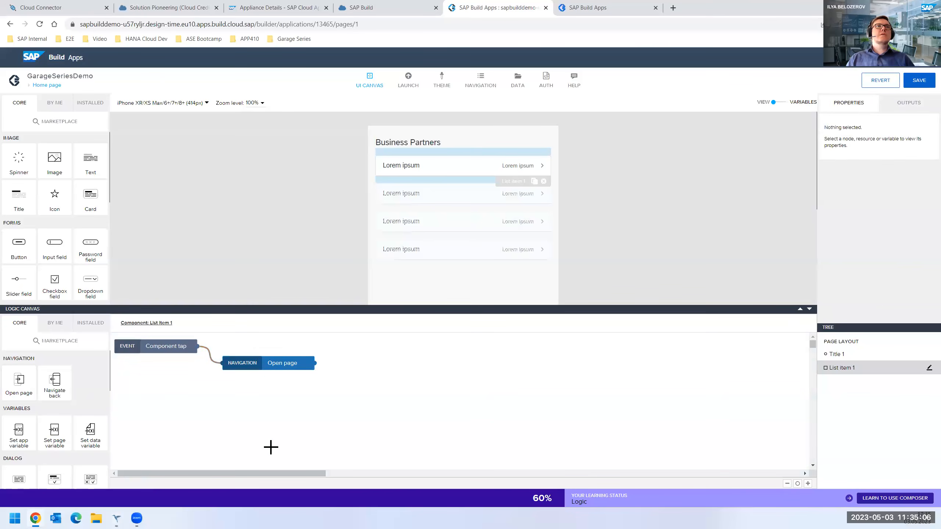
Step: Bind the Open page action's BusinessPartnerID parameter to the BusinessPartner field of the current data item in repeat
{"action": "left_click", "coordinate": [269, 363]}
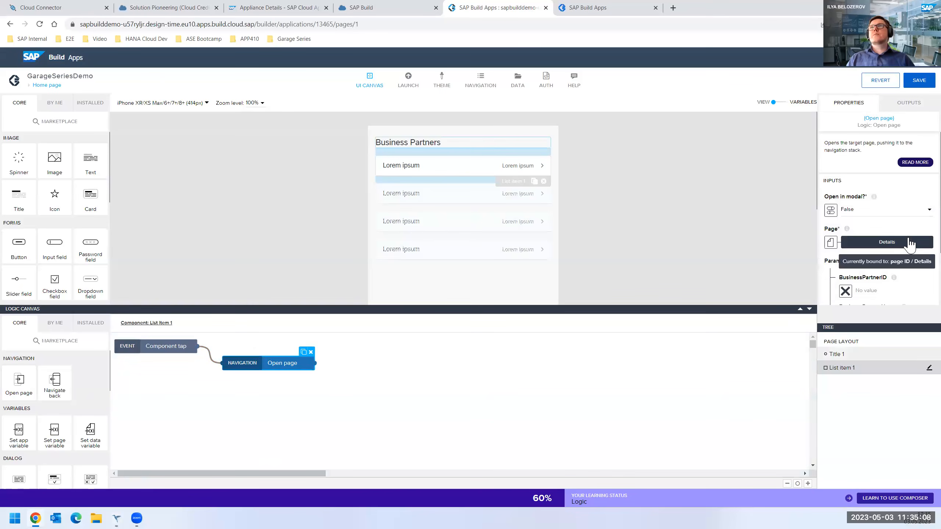
{"action": "scroll", "coordinate": [895, 243], "scroll_direction": "down", "scroll_amount": 2}
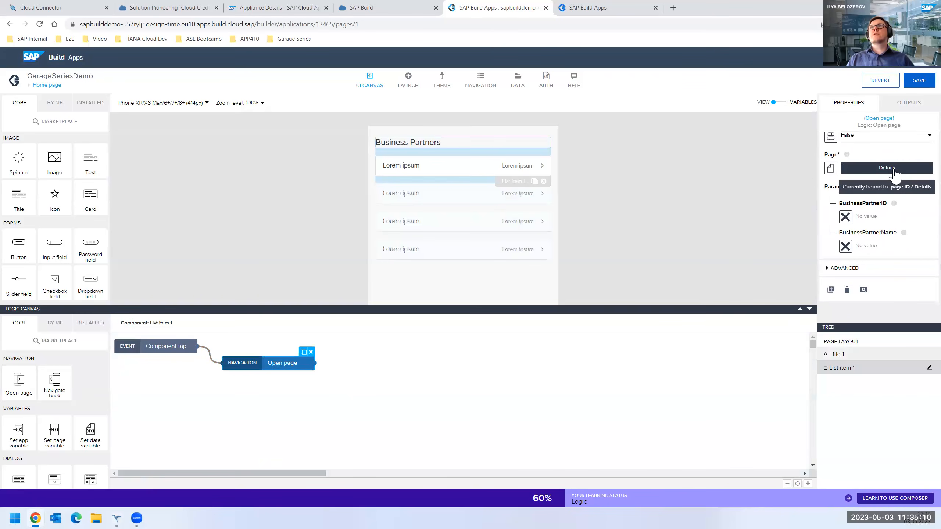
{"action": "left_click", "coordinate": [845, 217]}
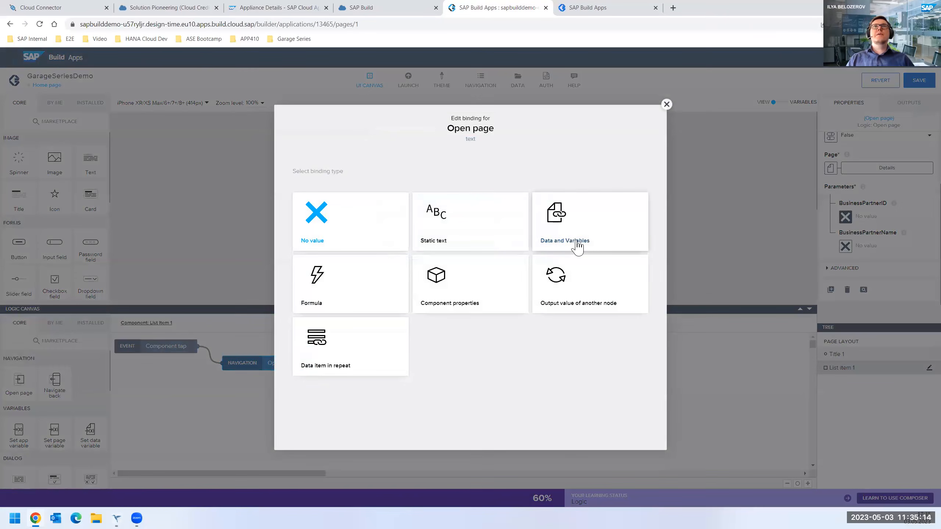
{"action": "left_click", "coordinate": [336, 365]}
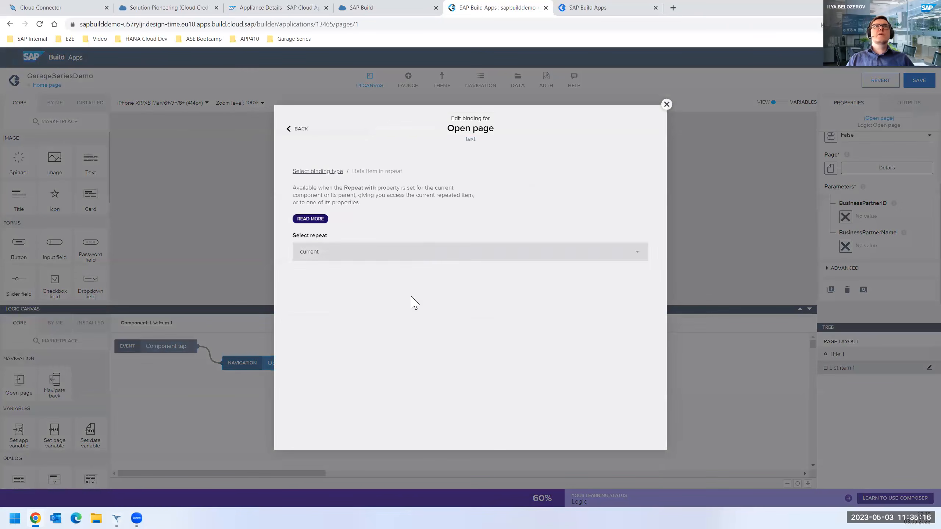
{"action": "scroll", "coordinate": [409, 347], "scroll_direction": "down", "scroll_amount": 5}
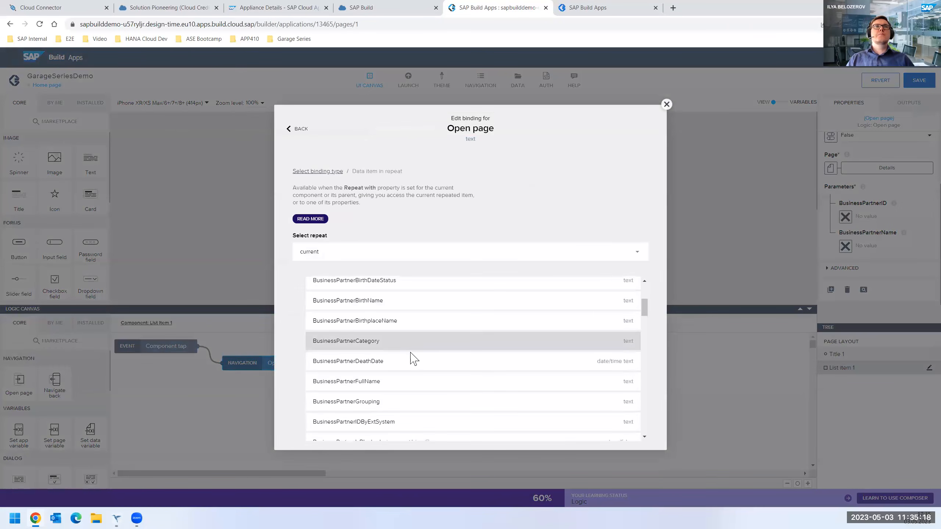
{"action": "scroll", "coordinate": [414, 359], "scroll_direction": "up", "scroll_amount": 2}
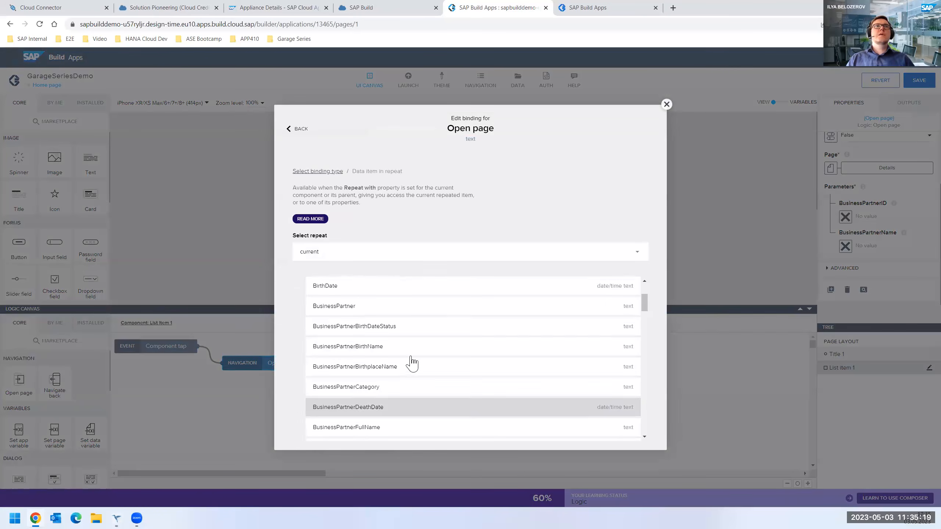
{"action": "left_click", "coordinate": [423, 318]}
{"action": "left_click", "coordinate": [633, 330]}
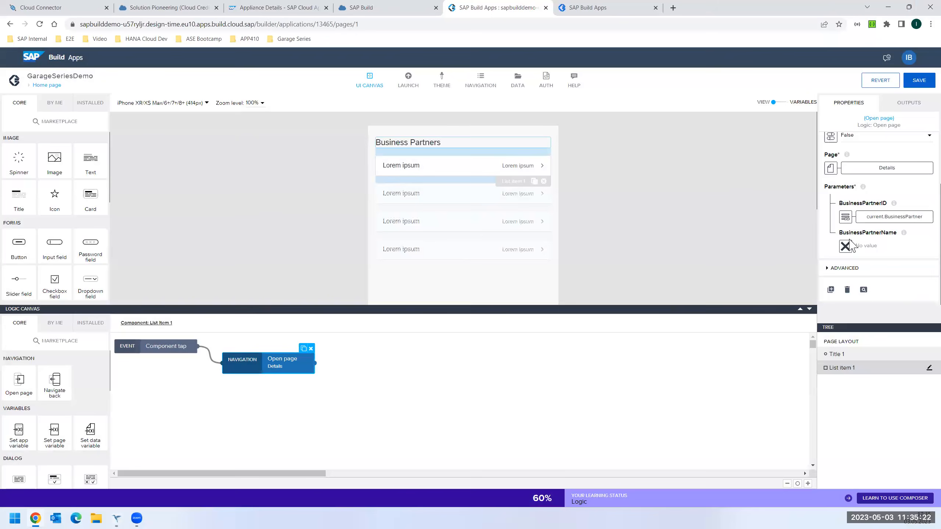
Step: Bind the BusinessPartnerName parameter to the current repeat item's BusinessPartnerFullName field and save the application
{"action": "left_click", "coordinate": [846, 246]}
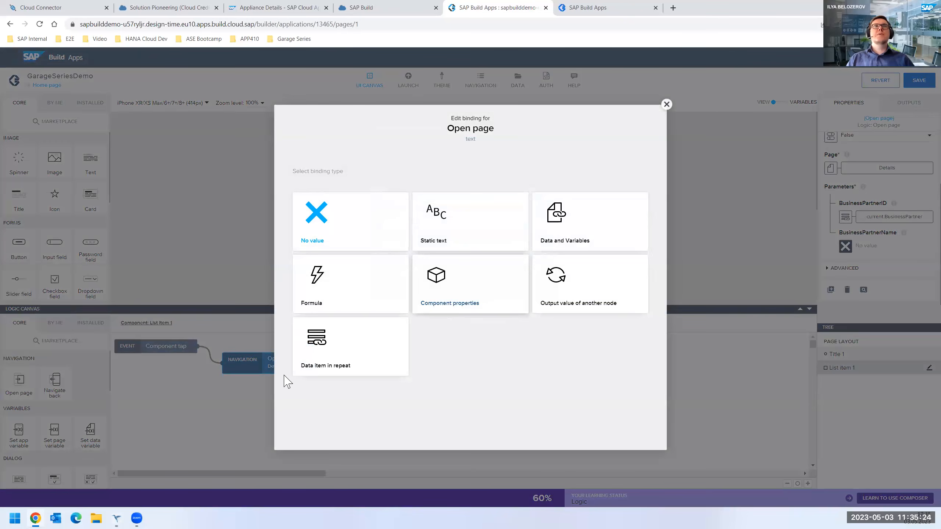
{"action": "left_click", "coordinate": [360, 364]}
{"action": "left_click", "coordinate": [393, 257]}
{"action": "scroll", "coordinate": [371, 359], "scroll_direction": "down", "scroll_amount": 5}
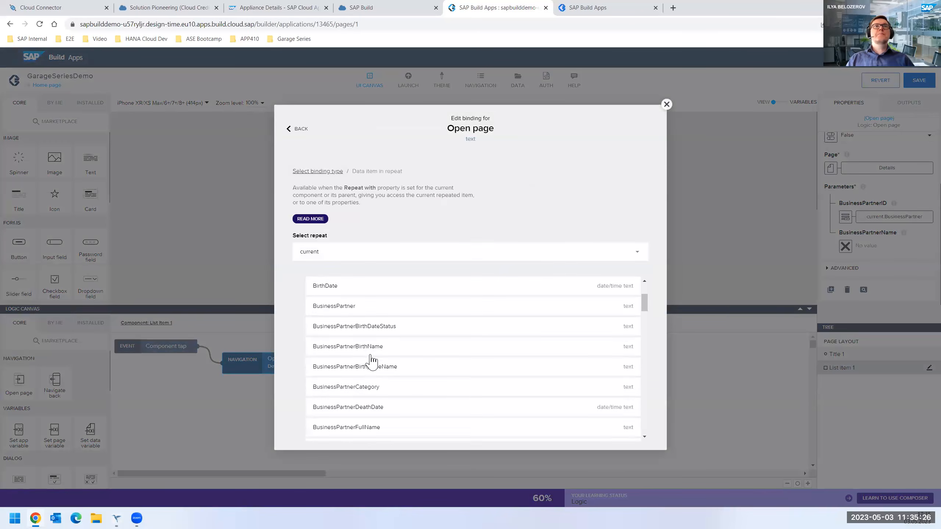
{"action": "left_click", "coordinate": [388, 382]}
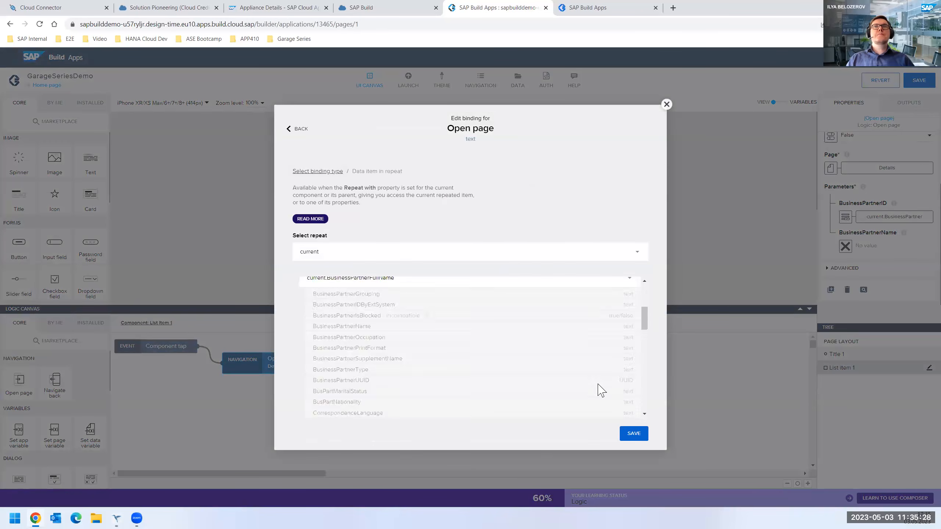
{"action": "left_click", "coordinate": [634, 330]}
{"action": "left_click", "coordinate": [919, 83]}
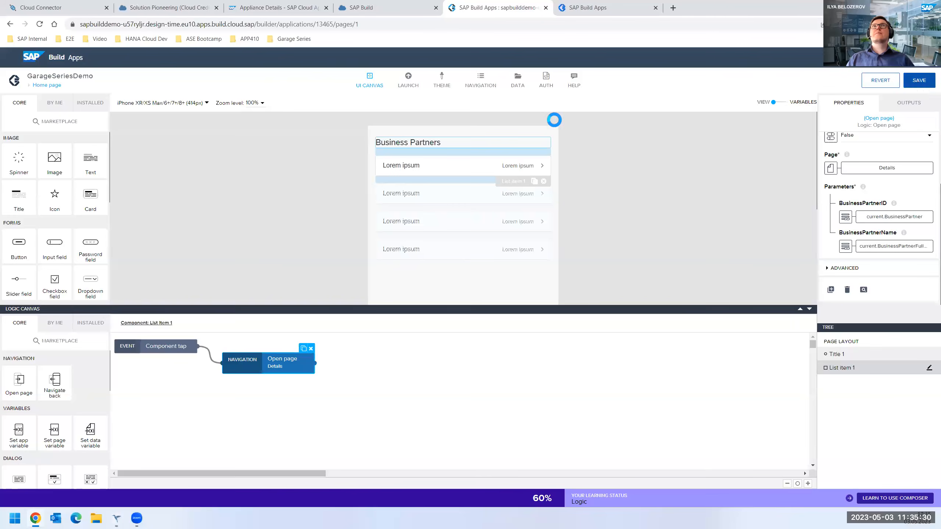
Step: Open the Details page and delete the placeholder text component below the headline
{"action": "left_click", "coordinate": [48, 86]}
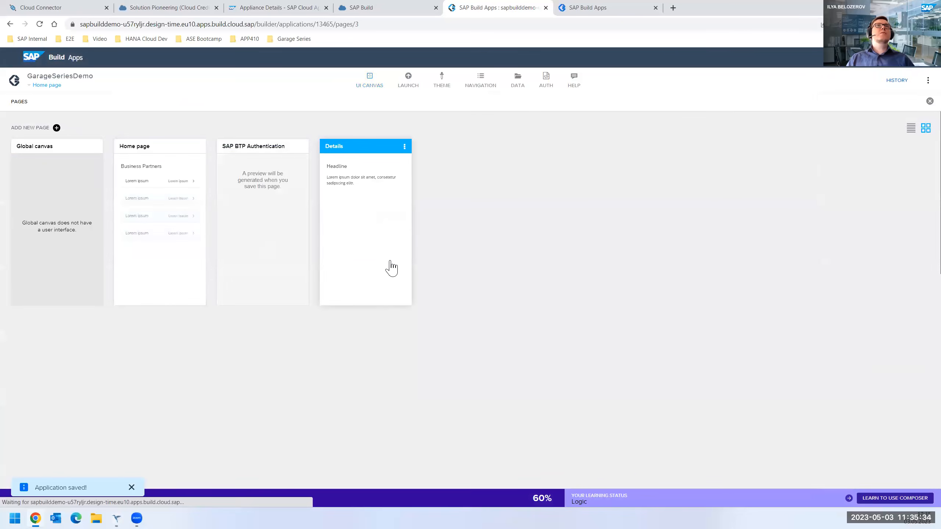
{"action": "left_click", "coordinate": [380, 292]}
{"action": "left_click", "coordinate": [548, 161]}
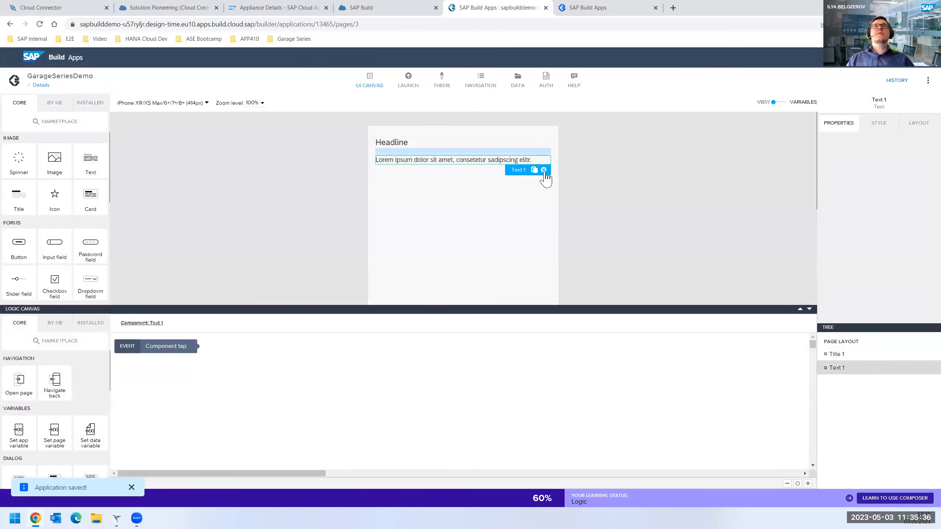
{"action": "left_click", "coordinate": [544, 170]}
Step: Bind the Details page title's content to the BusinessPartnerName page parameter
{"action": "left_click", "coordinate": [405, 147]}
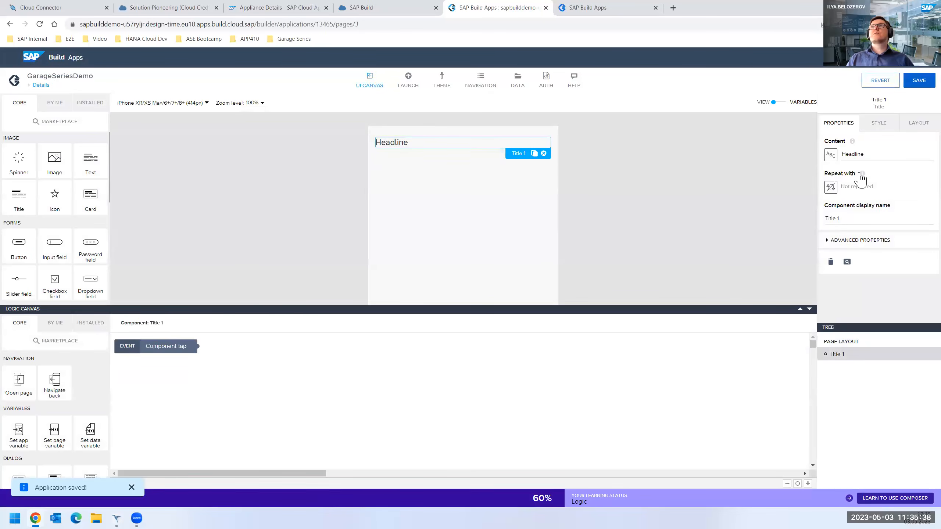
{"action": "left_click", "coordinate": [831, 156]}
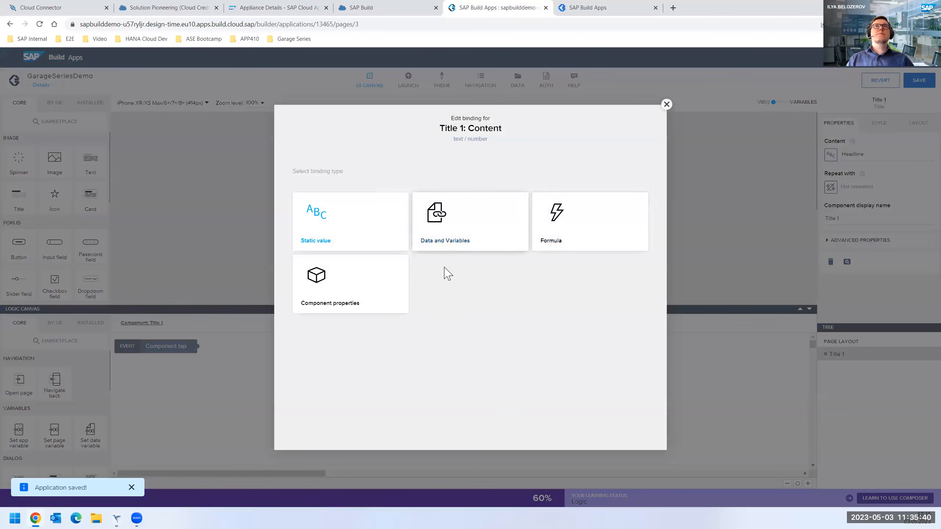
{"action": "left_click", "coordinate": [466, 248]}
{"action": "left_click", "coordinate": [599, 270]}
{"action": "left_click", "coordinate": [355, 263]}
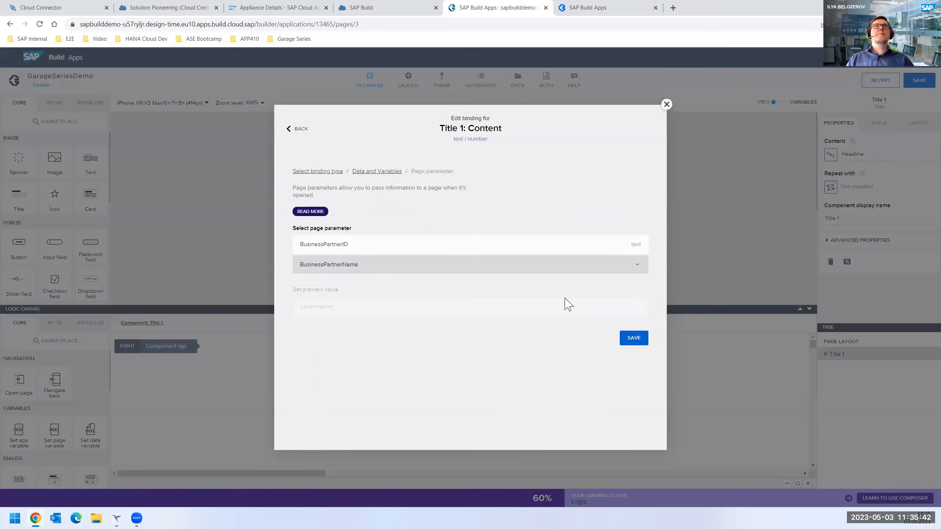
{"action": "left_click", "coordinate": [635, 328]}
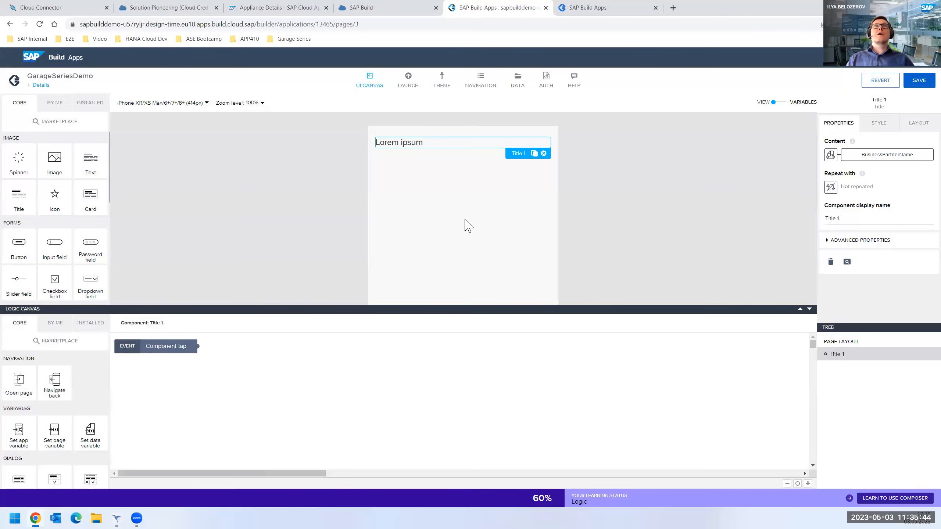
Step: Add a list item below the title on the Details page and set its arrow visibility to False
{"action": "left_click", "coordinate": [468, 225]}
{"action": "scroll", "coordinate": [73, 231], "scroll_direction": "down", "scroll_amount": 2}
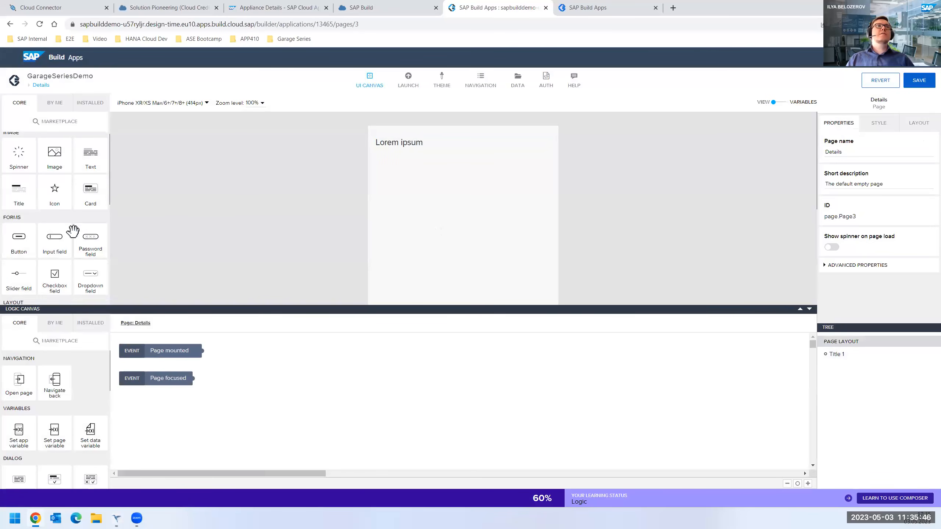
{"action": "scroll", "coordinate": [74, 232], "scroll_direction": "up", "scroll_amount": 2}
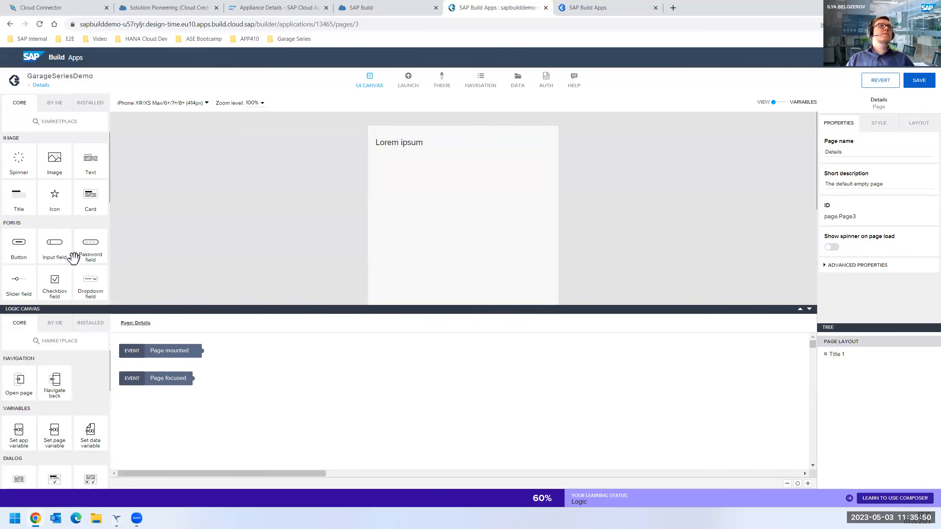
{"action": "scroll", "coordinate": [74, 258], "scroll_direction": "down", "scroll_amount": 5}
{"action": "left_click_drag", "start_coordinate": [87, 238], "coordinate": [492, 240]}
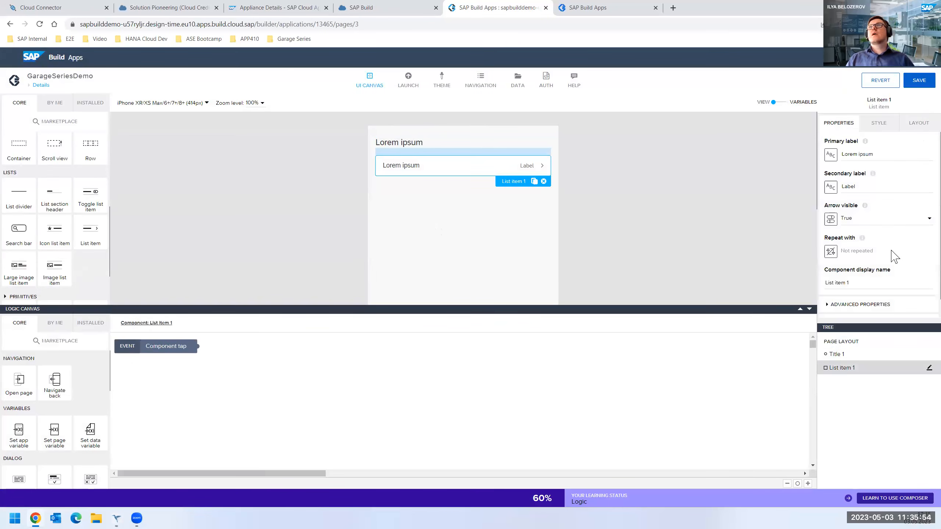
{"action": "left_click", "coordinate": [921, 222]}
{"action": "left_click", "coordinate": [898, 239]}
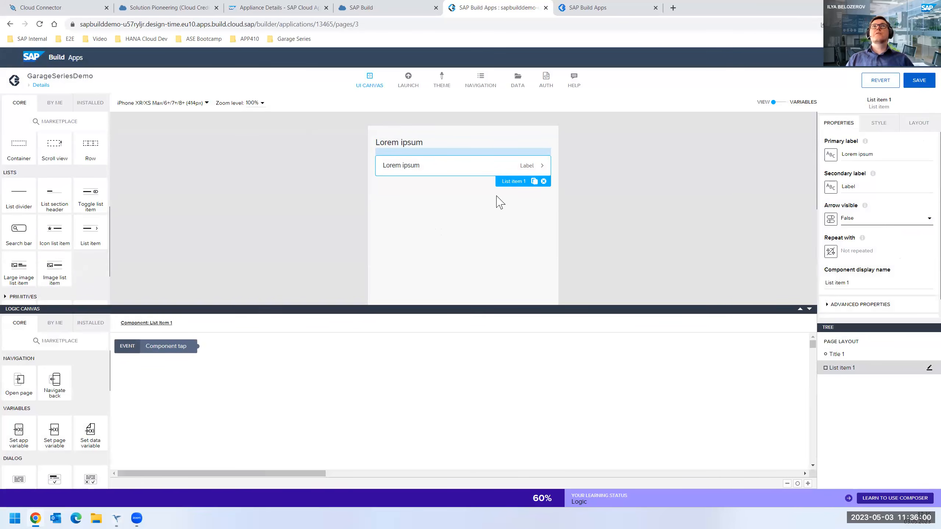
Step: Add a data variable for A_BusinessPartnerAddress to the Details page and delete the Delay node from its logic
{"action": "left_click", "coordinate": [780, 105]}
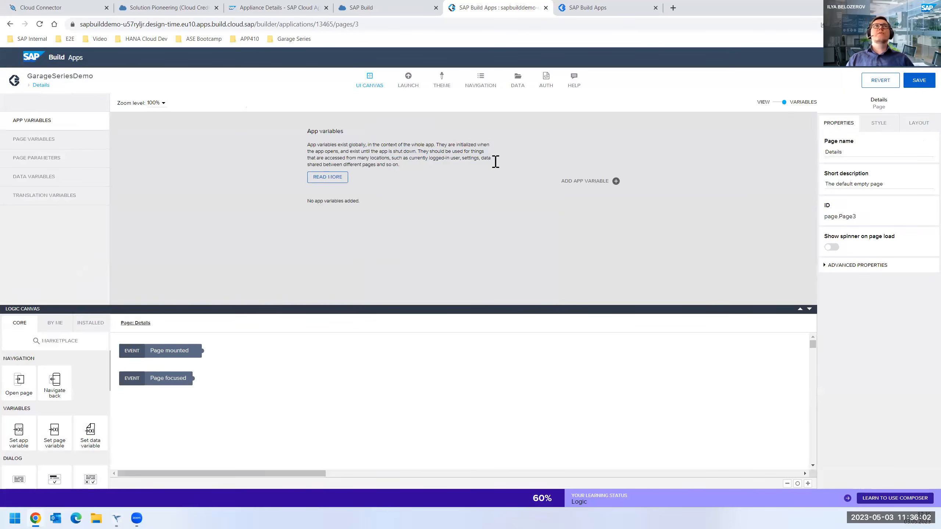
{"action": "left_click", "coordinate": [73, 183]}
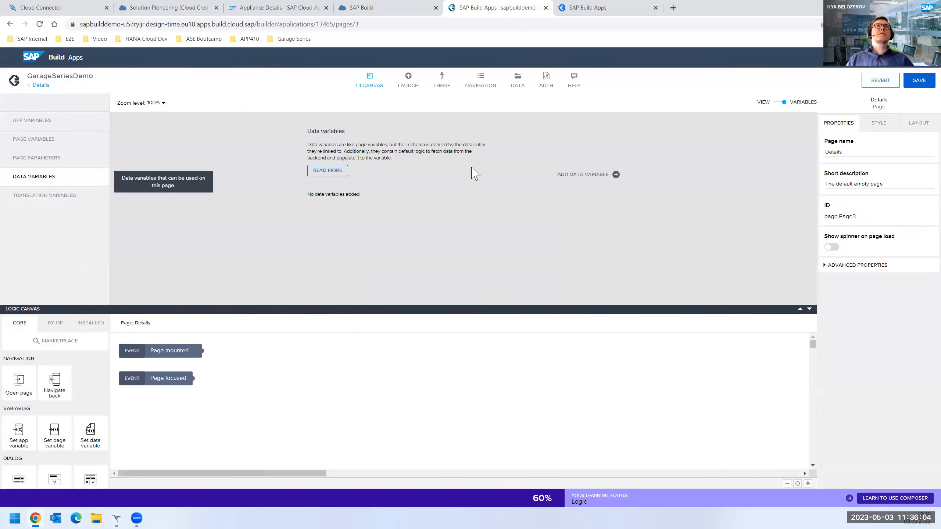
{"action": "left_click", "coordinate": [607, 189]}
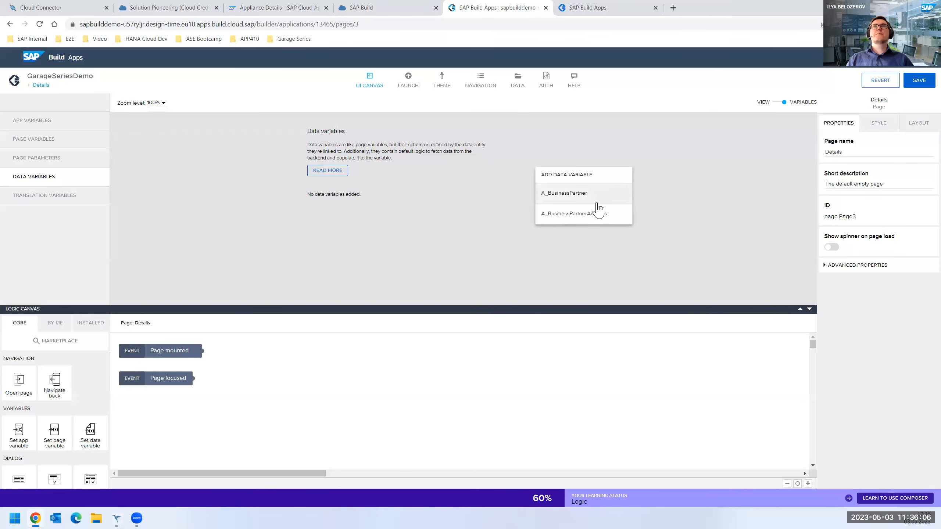
{"action": "left_click", "coordinate": [598, 219]}
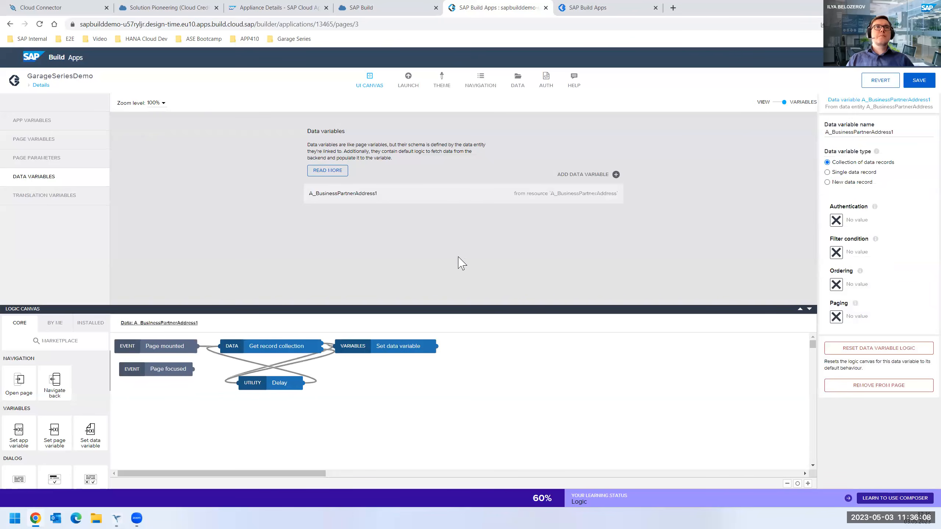
{"action": "left_click", "coordinate": [300, 382]}
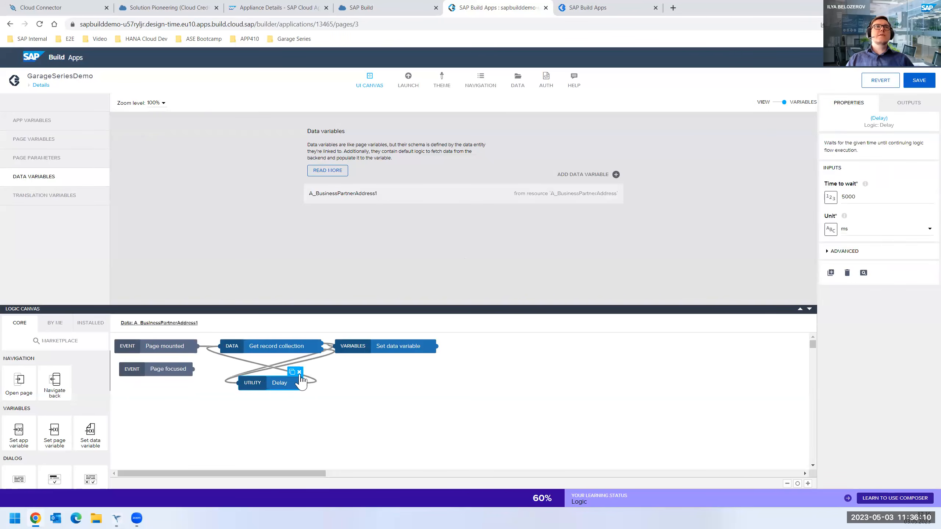
{"action": "left_click", "coordinate": [299, 372]}
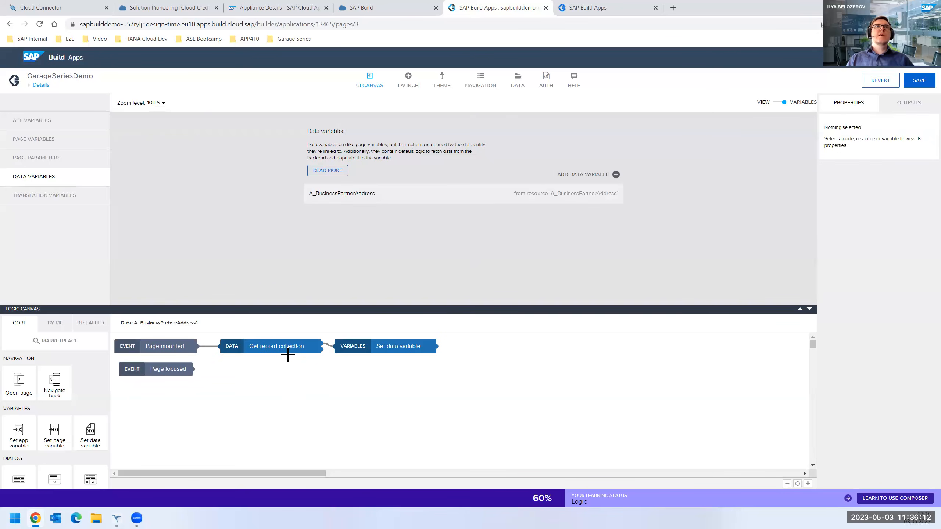
Step: Add a filter condition to the Get record collection node that compares the BusinessPartner property using equal
{"action": "left_click", "coordinate": [285, 348]}
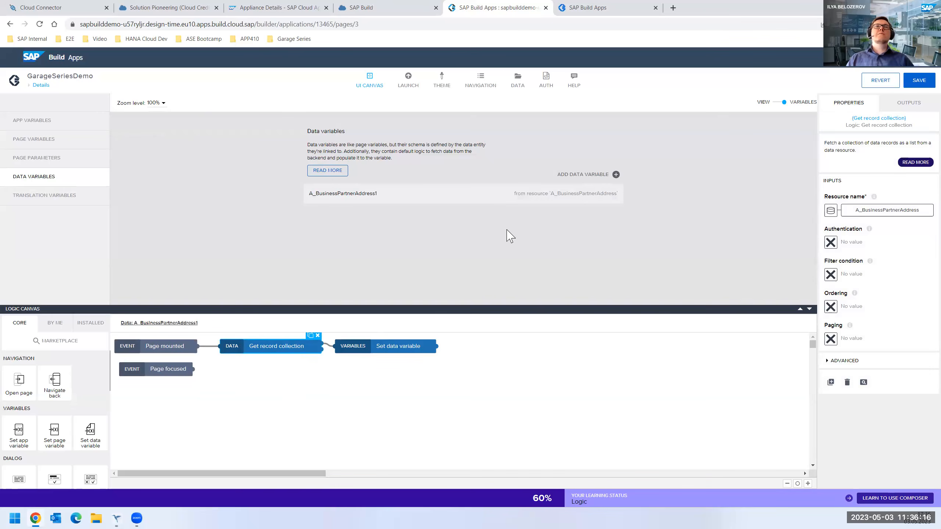
{"action": "left_click", "coordinate": [830, 275]}
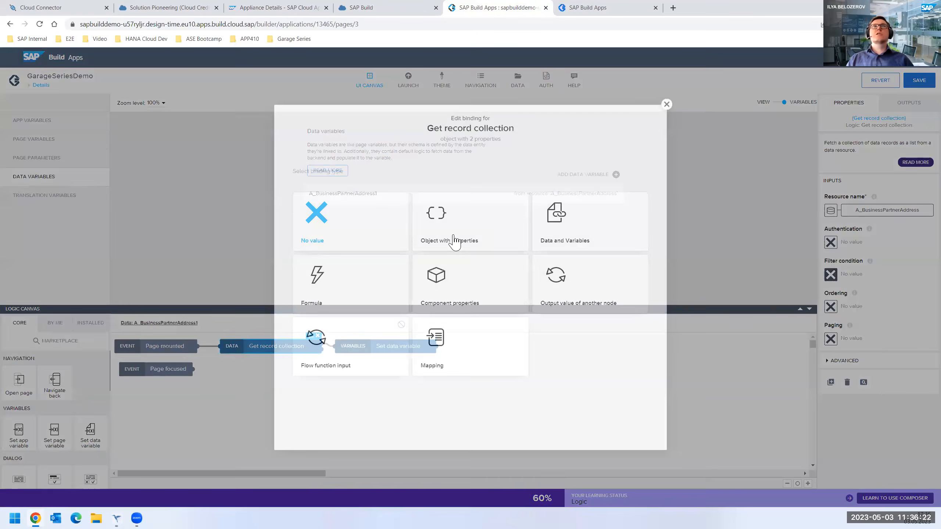
{"action": "left_click", "coordinate": [468, 241]}
{"action": "left_click", "coordinate": [315, 217]}
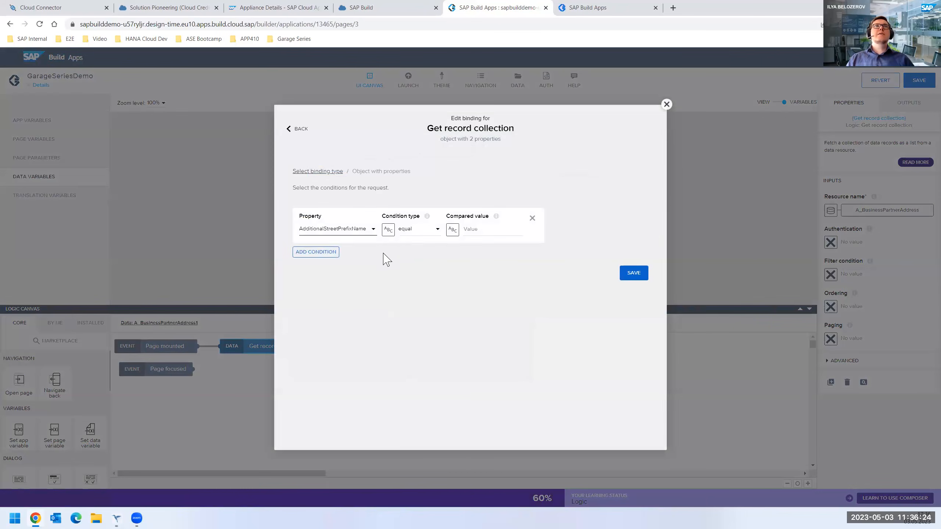
{"action": "left_click", "coordinate": [358, 234]}
{"action": "left_click", "coordinate": [348, 293]}
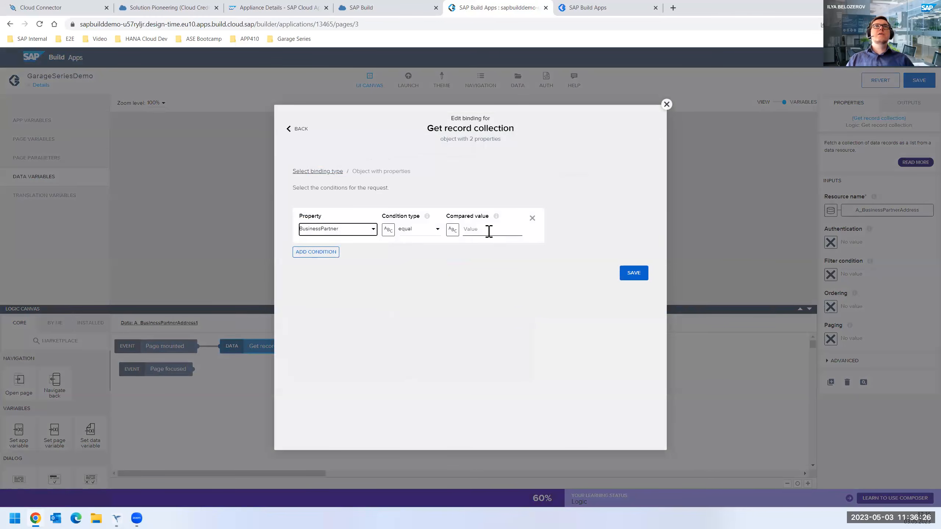
Step: Bind the filter condition's compared value to the BusinessPartnerID page parameter and save the application
{"action": "left_click", "coordinate": [452, 231]}
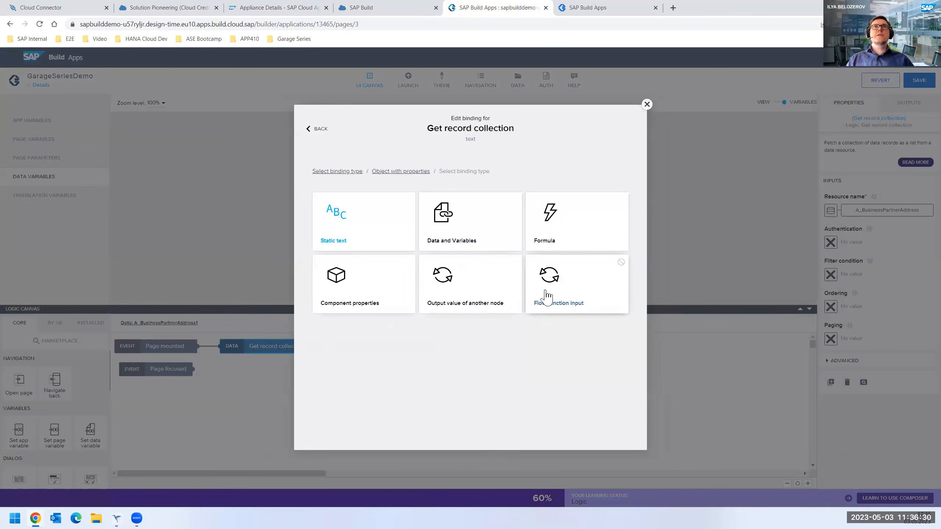
{"action": "left_click", "coordinate": [489, 241]}
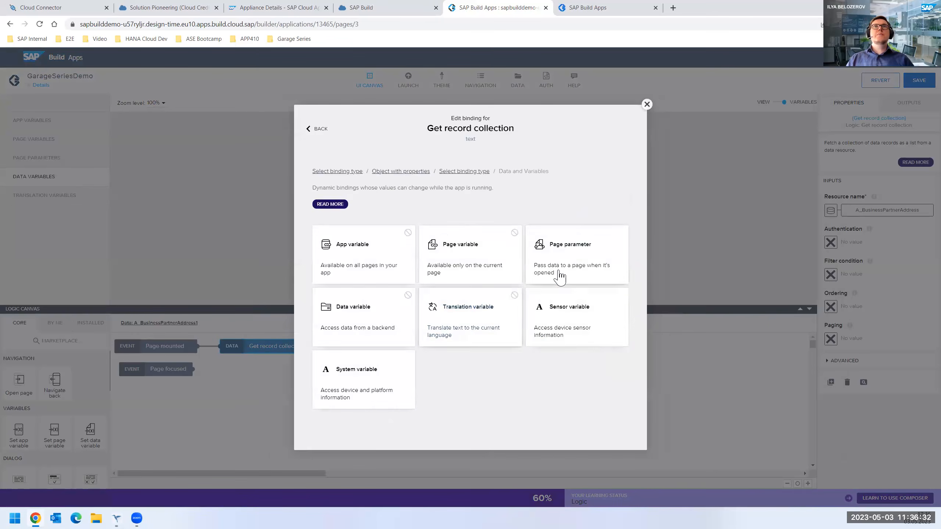
{"action": "left_click", "coordinate": [532, 273]}
{"action": "left_click", "coordinate": [365, 244]}
{"action": "left_click", "coordinate": [608, 278]}
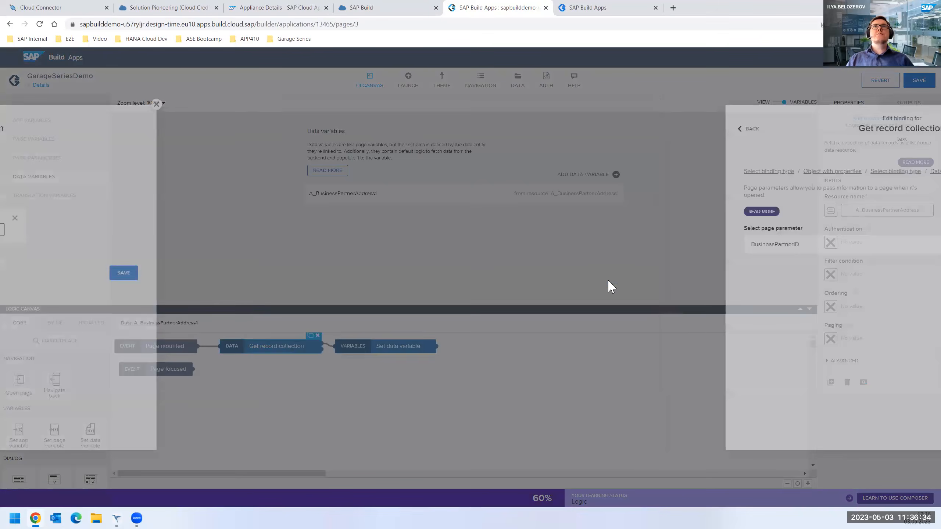
{"action": "left_click", "coordinate": [633, 273]}
{"action": "left_click", "coordinate": [920, 80]}
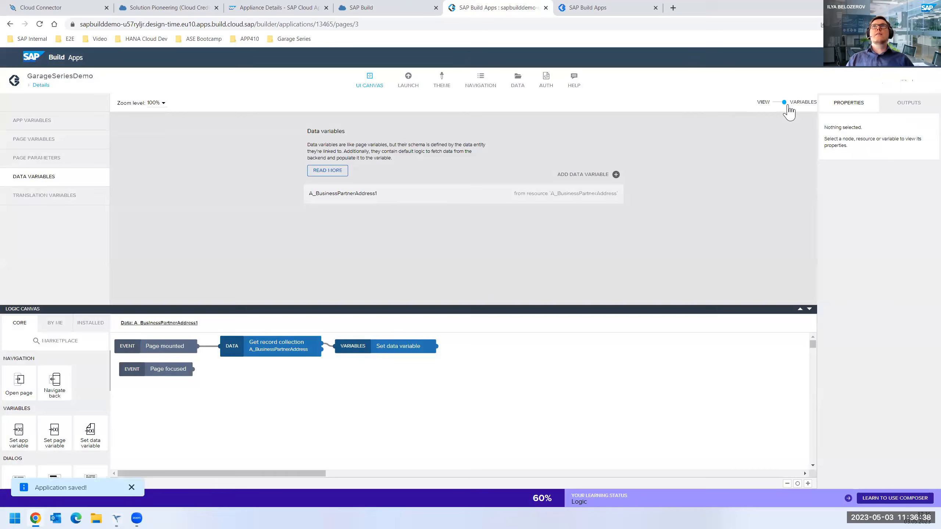
Step: Set the Details page list item to repeat with the A_BusinessPartnerAddress1 data variable
{"action": "left_click", "coordinate": [467, 171]}
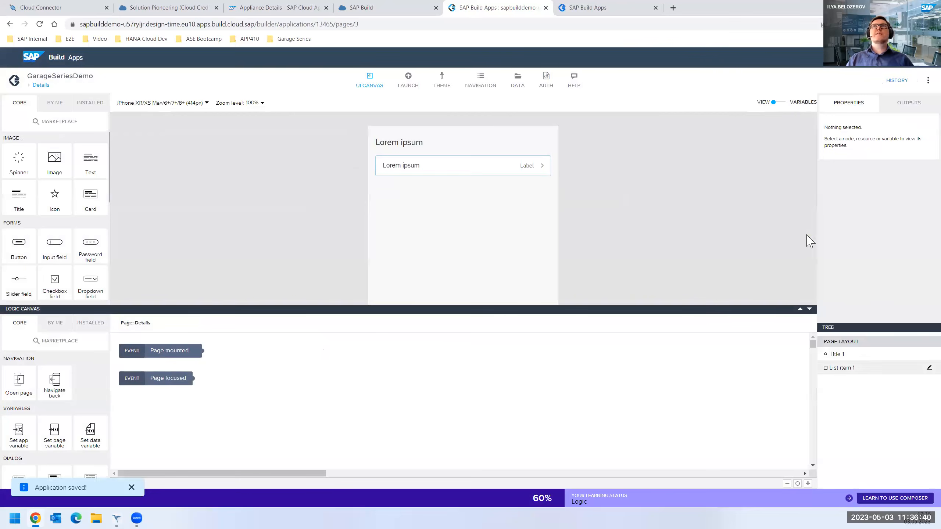
{"action": "left_click", "coordinate": [831, 251]}
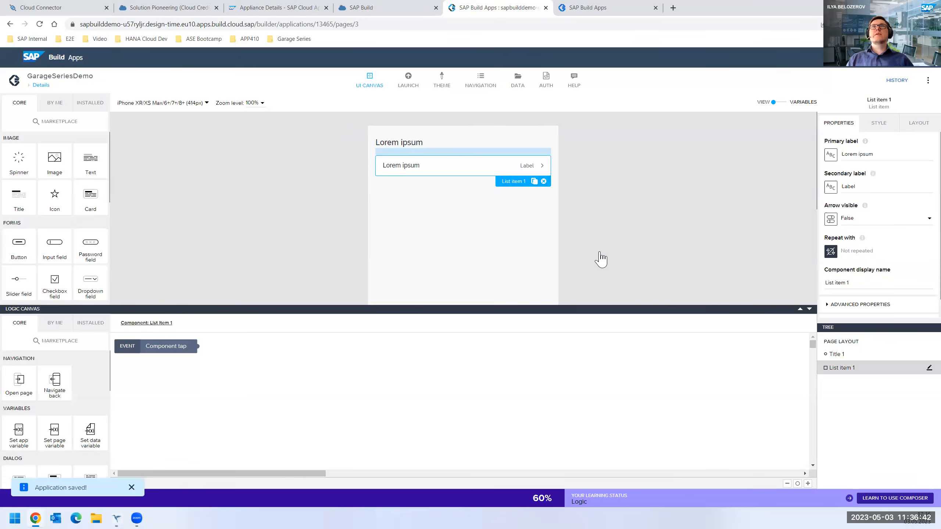
{"action": "left_click", "coordinate": [559, 244]}
{"action": "left_click", "coordinate": [347, 331]}
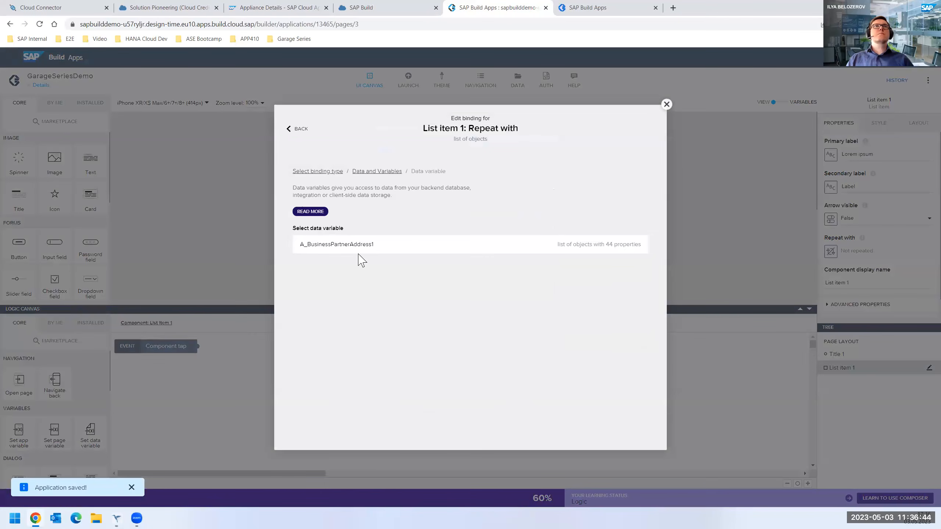
{"action": "left_click", "coordinate": [634, 278]}
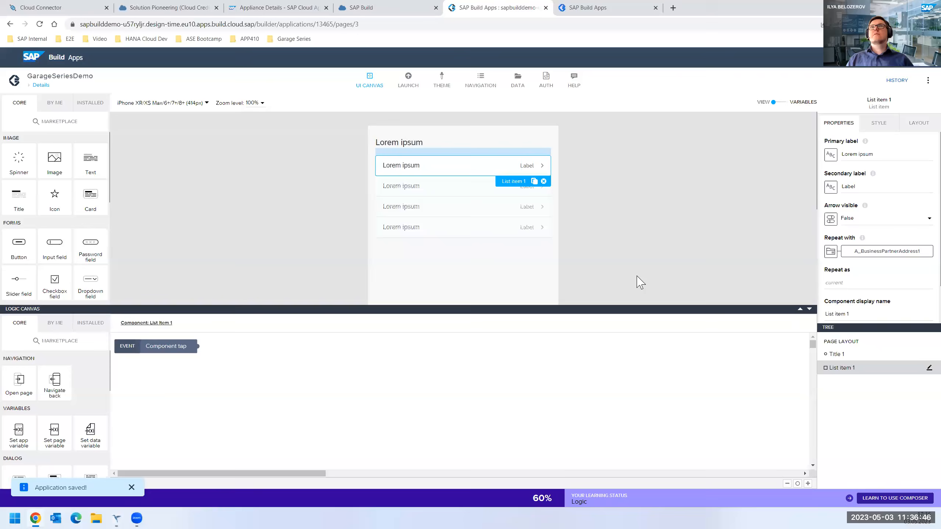
Step: Bind the list item's primary label to the StreetName property of the current repeated data item
{"action": "left_click", "coordinate": [833, 157]}
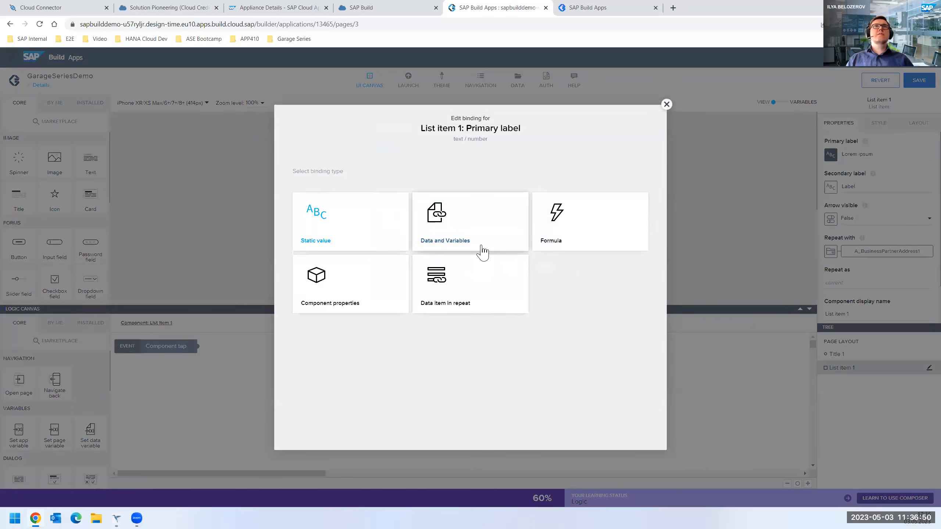
{"action": "left_click", "coordinate": [502, 303]}
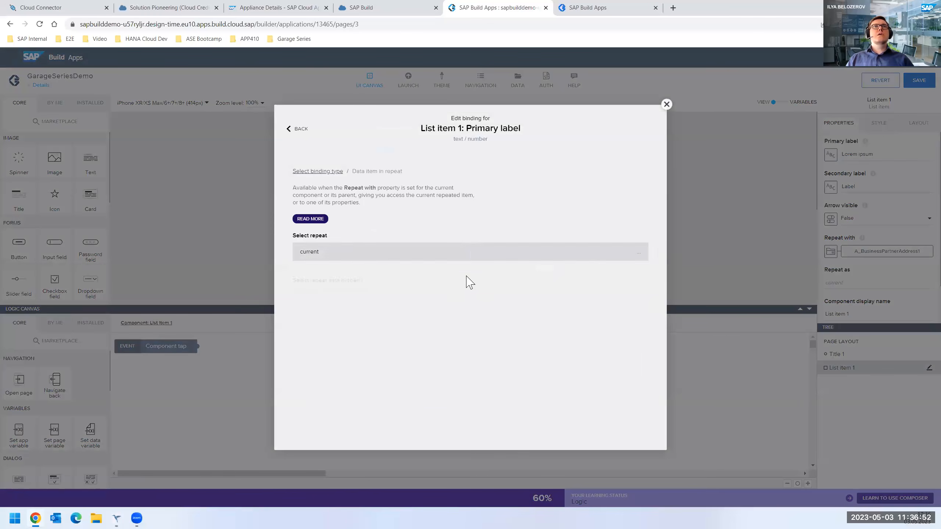
{"action": "scroll", "coordinate": [441, 337], "scroll_direction": "down", "scroll_amount": 12}
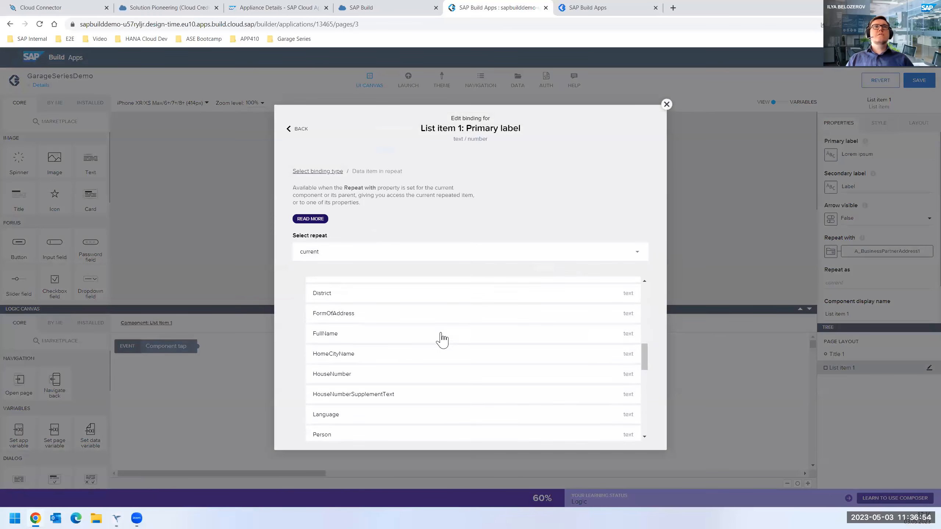
{"action": "left_click", "coordinate": [529, 341]}
{"action": "left_click", "coordinate": [634, 375]}
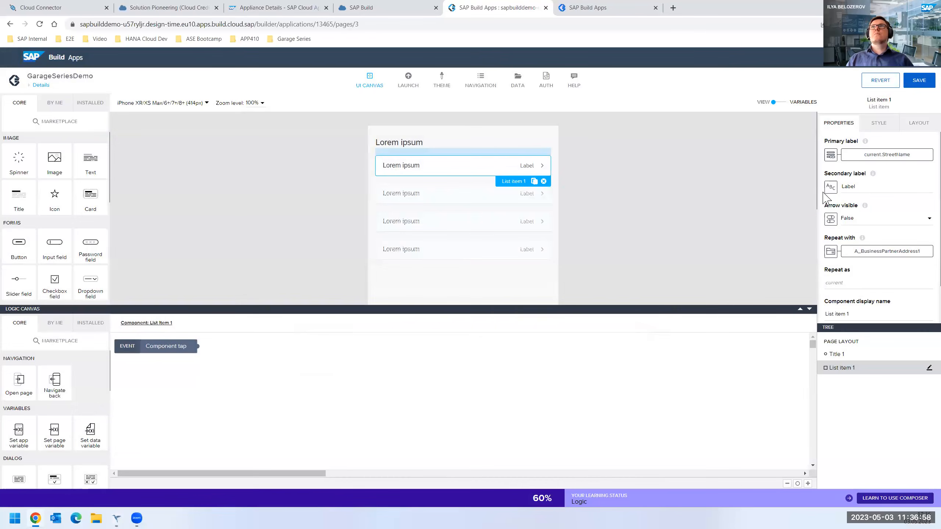
Step: Bind the list item's secondary label to the current repeated item's PostalCode property and save the application
{"action": "left_click", "coordinate": [831, 186]}
{"action": "left_click", "coordinate": [496, 299]}
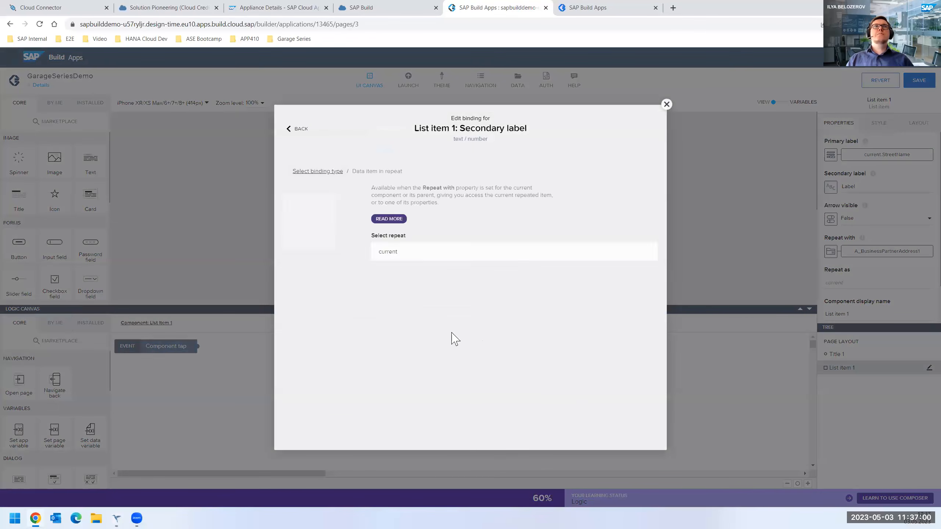
{"action": "left_click", "coordinate": [382, 256]}
{"action": "scroll", "coordinate": [388, 341], "scroll_direction": "down", "scroll_amount": 3}
{"action": "scroll", "coordinate": [388, 350], "scroll_direction": "down", "scroll_amount": 10}
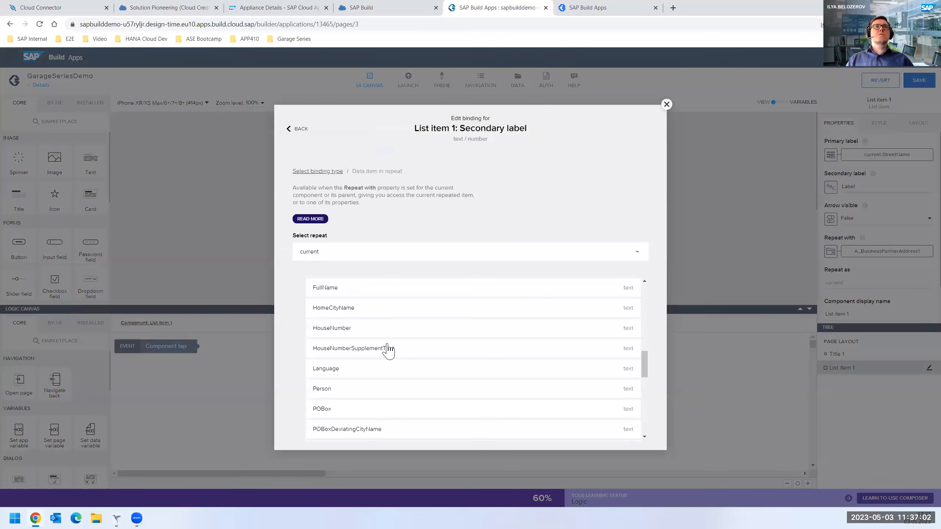
{"action": "scroll", "coordinate": [376, 360], "scroll_direction": "up", "scroll_amount": 5}
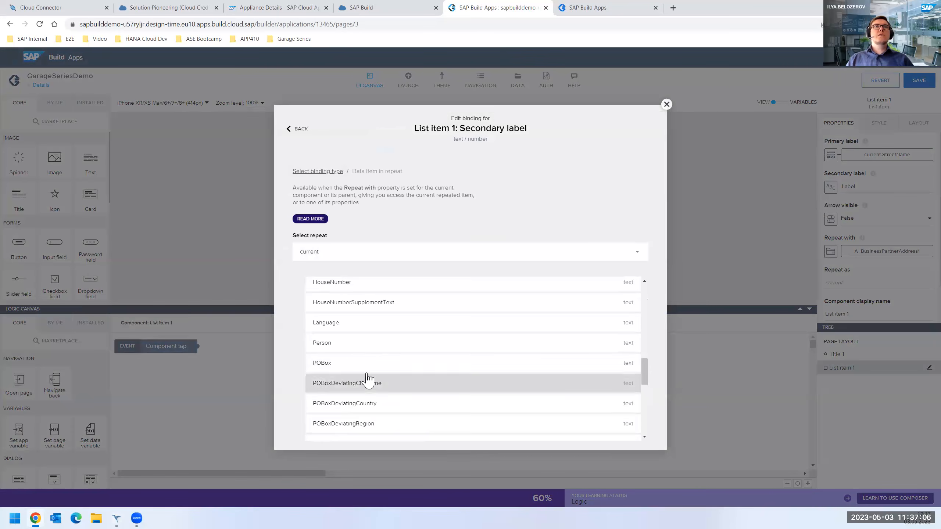
{"action": "scroll", "coordinate": [368, 380], "scroll_direction": "down", "scroll_amount": 3}
{"action": "left_click", "coordinate": [368, 374]}
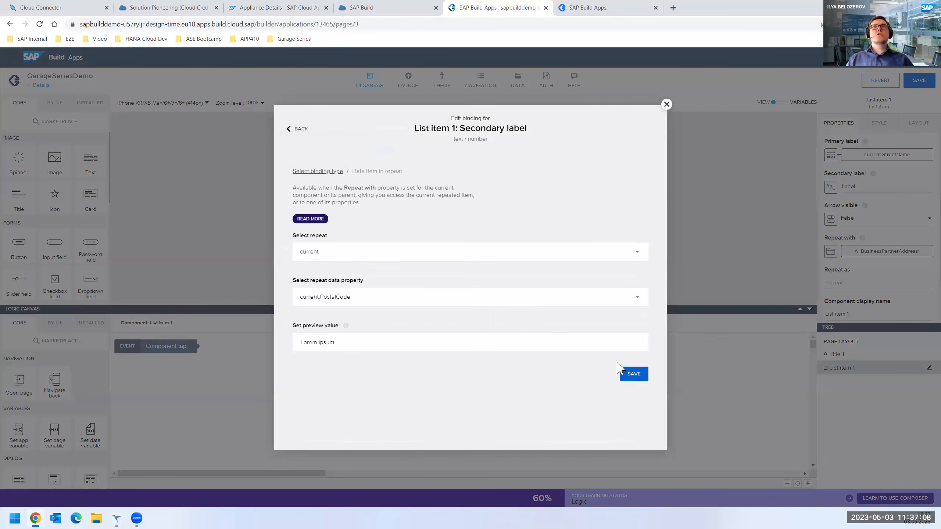
{"action": "left_click", "coordinate": [631, 375]}
{"action": "left_click", "coordinate": [920, 82]}
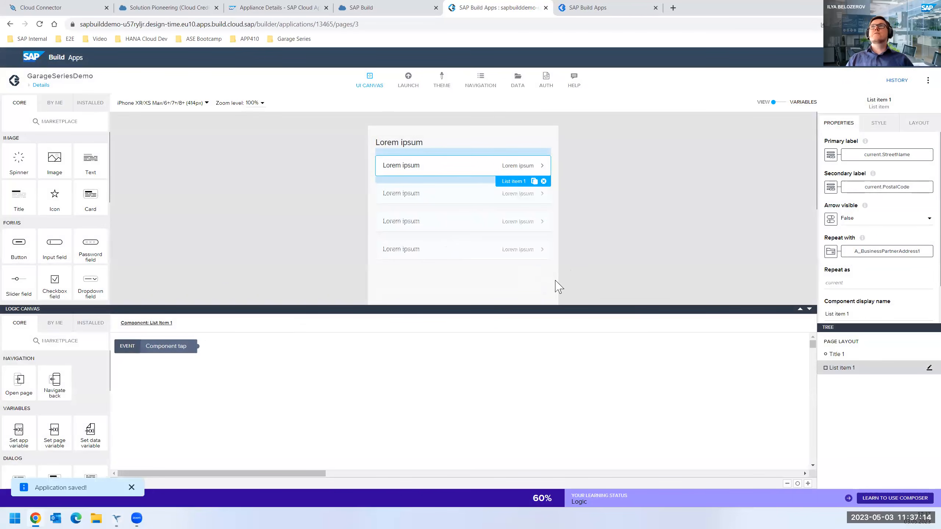
Step: Check the Details page in the app preview for the business partners Inlandskunde DE 3 and Inlandskunde DE 4
{"action": "left_click", "coordinate": [685, 215]}
{"action": "left_click", "coordinate": [578, 10]}
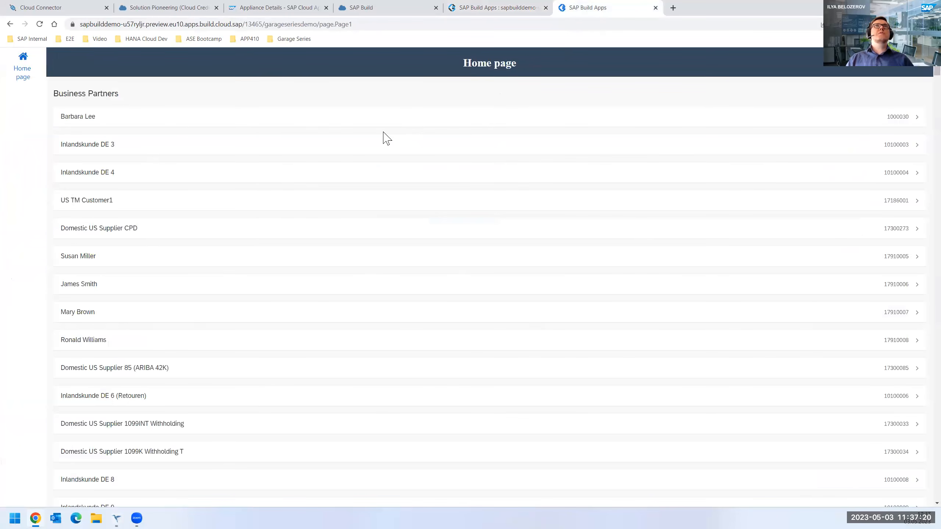
{"action": "left_click", "coordinate": [512, 8]}
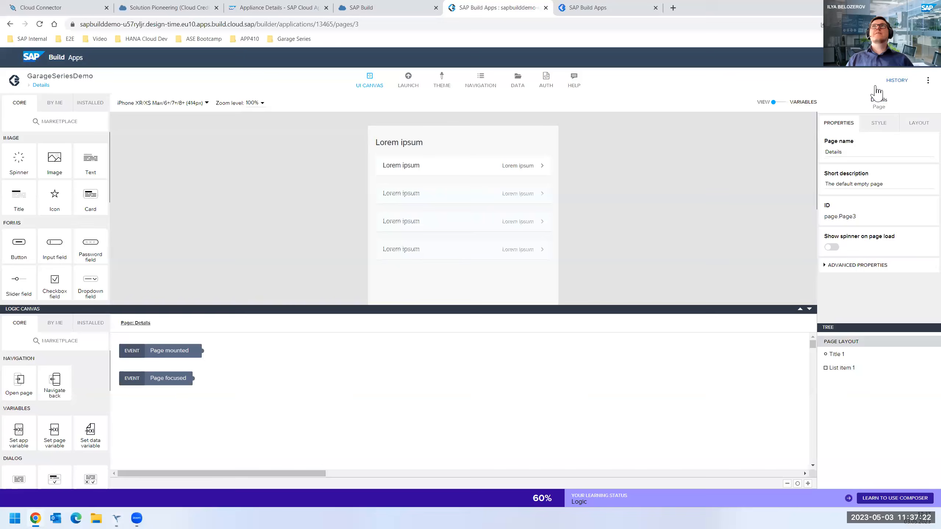
{"action": "left_click", "coordinate": [587, 8]}
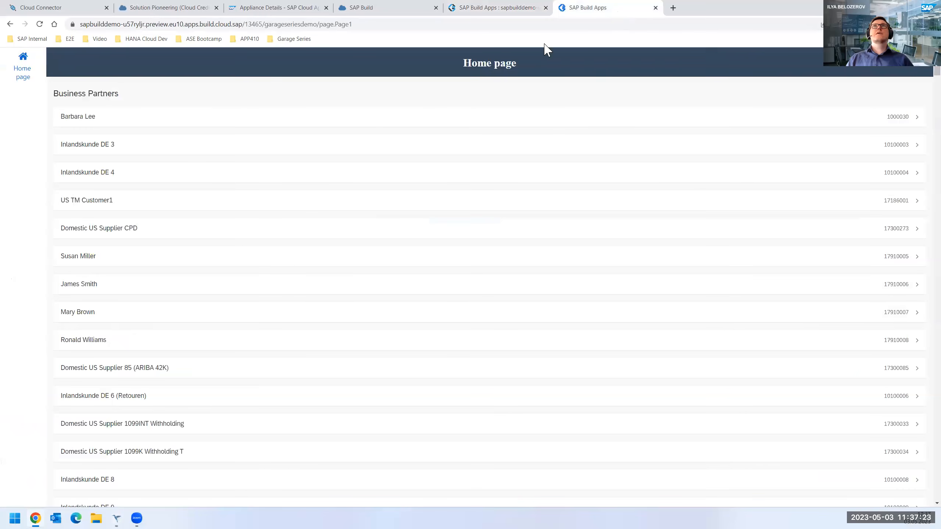
{"action": "left_click", "coordinate": [96, 143]}
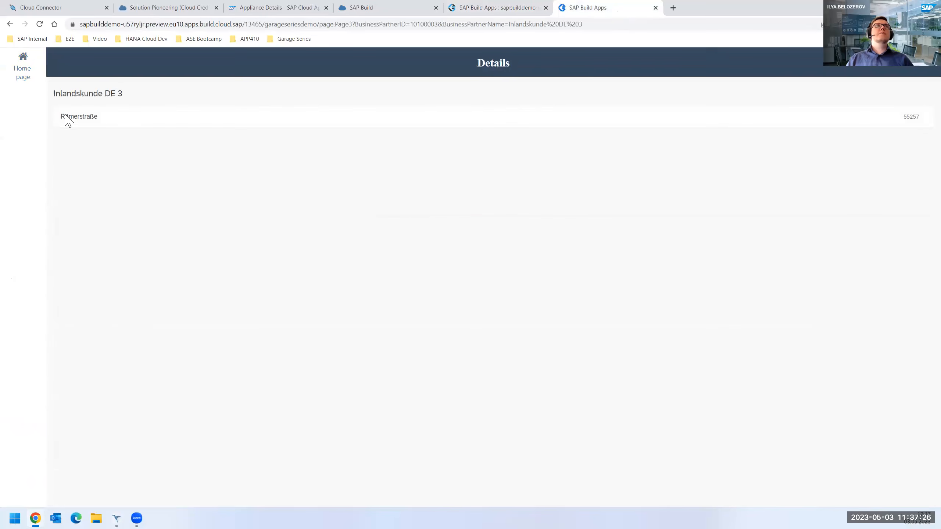
{"action": "left_click_drag", "start_coordinate": [98, 93], "coordinate": [130, 100]}
{"action": "left_click", "coordinate": [10, 24]}
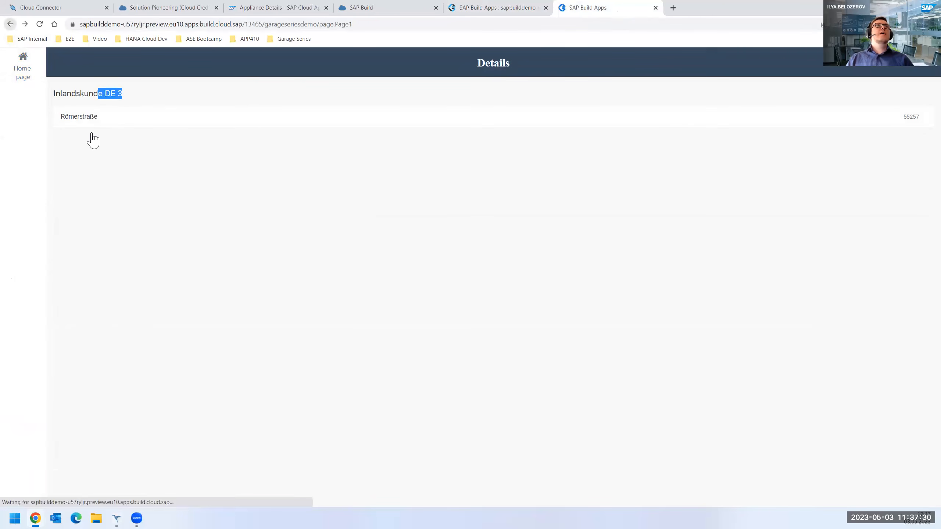
{"action": "left_click", "coordinate": [97, 173]}
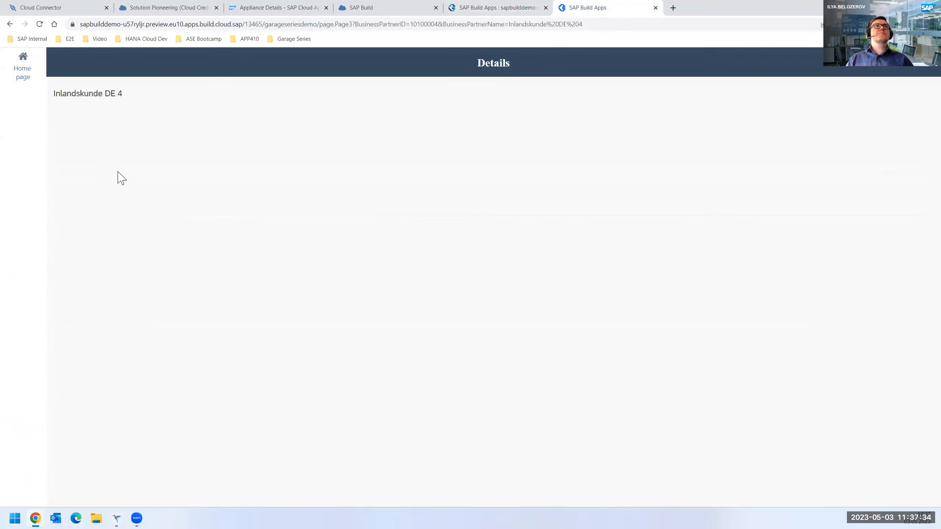
{"action": "left_click", "coordinate": [10, 24]}
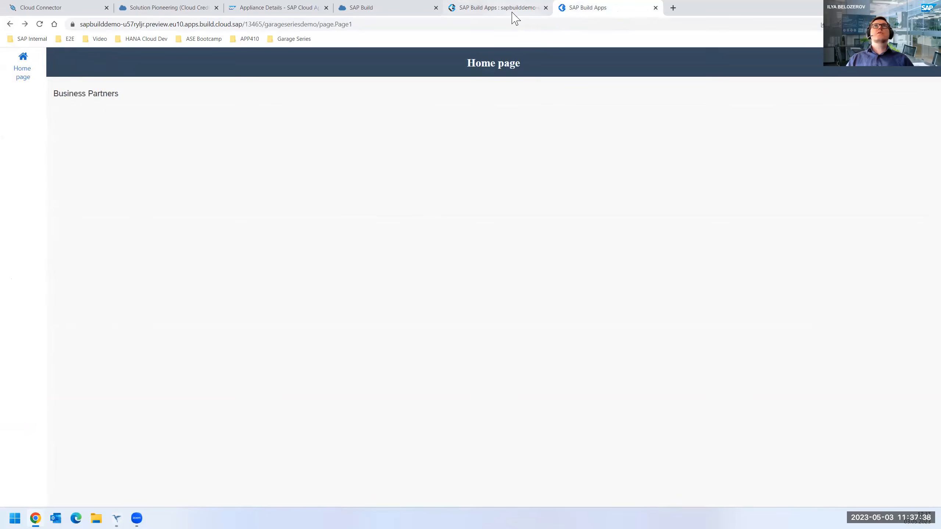
Step: Open the build service for GarageSeriesDemo from the app builder and examine the build time information
{"action": "left_click", "coordinate": [513, 13]}
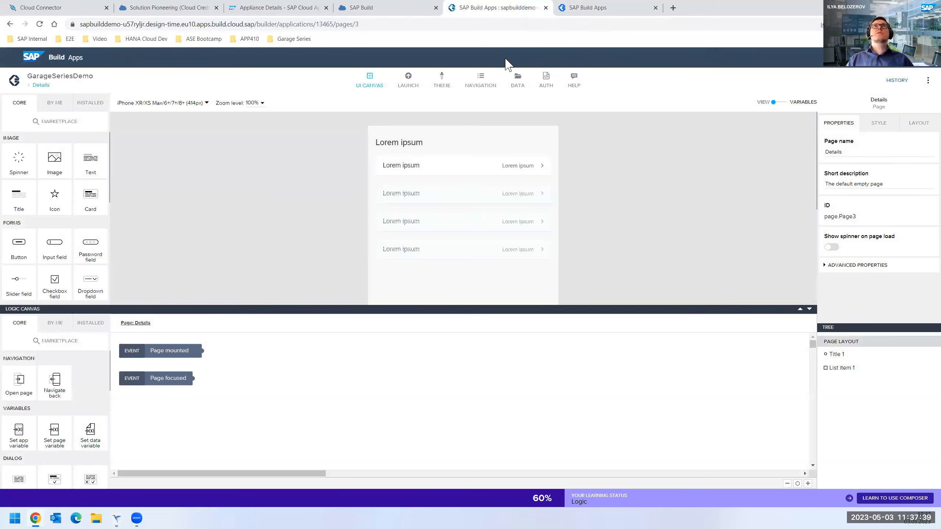
{"action": "left_click", "coordinate": [409, 81]}
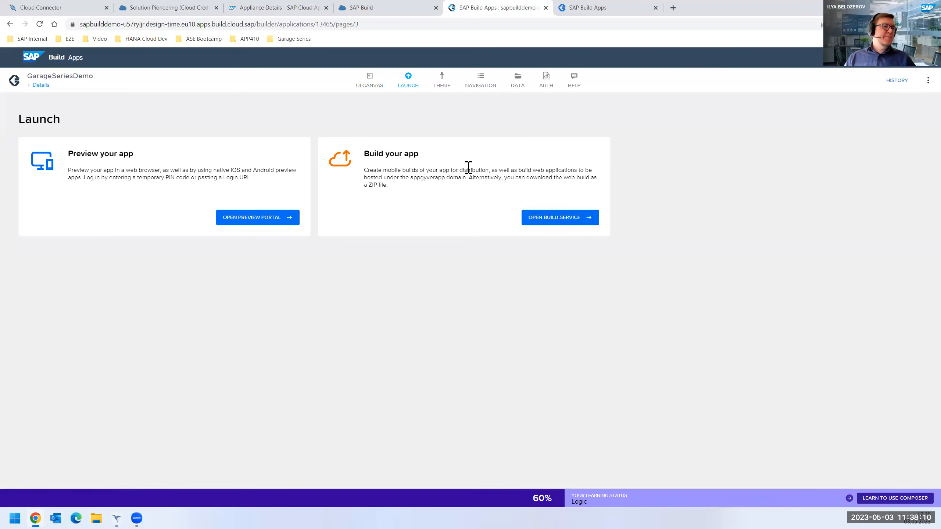
{"action": "left_click", "coordinate": [548, 222]}
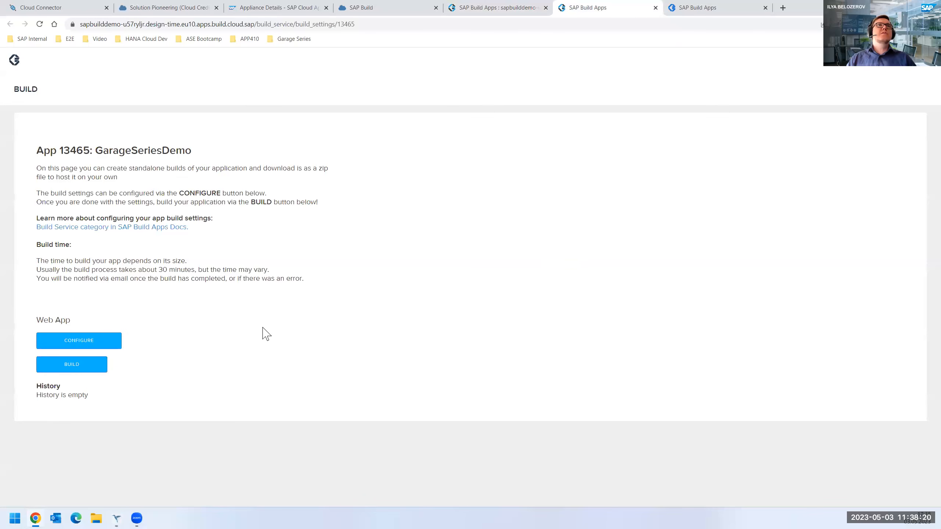
{"action": "left_click_drag", "start_coordinate": [123, 270], "coordinate": [198, 270]}
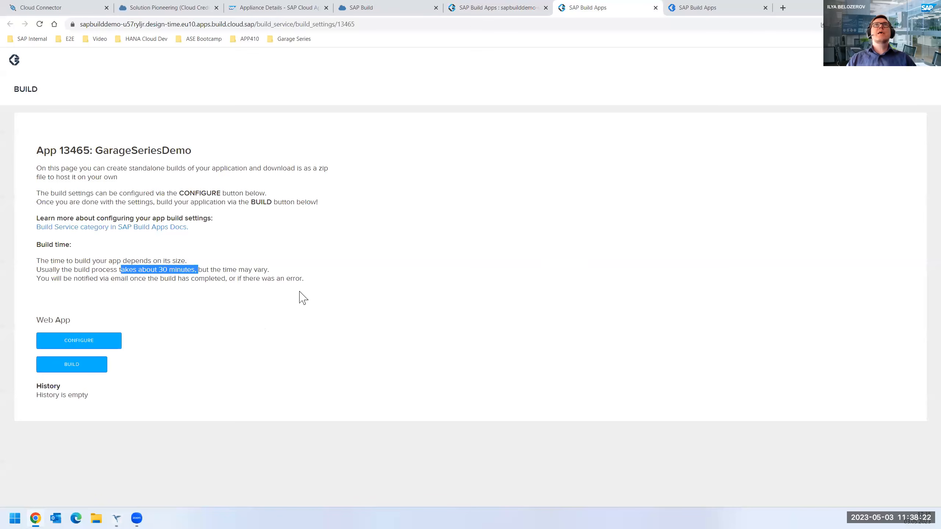
Step: Return to the SAP Build lobby and open the GarageSeriesDemo project
{"action": "left_click", "coordinate": [482, 11]}
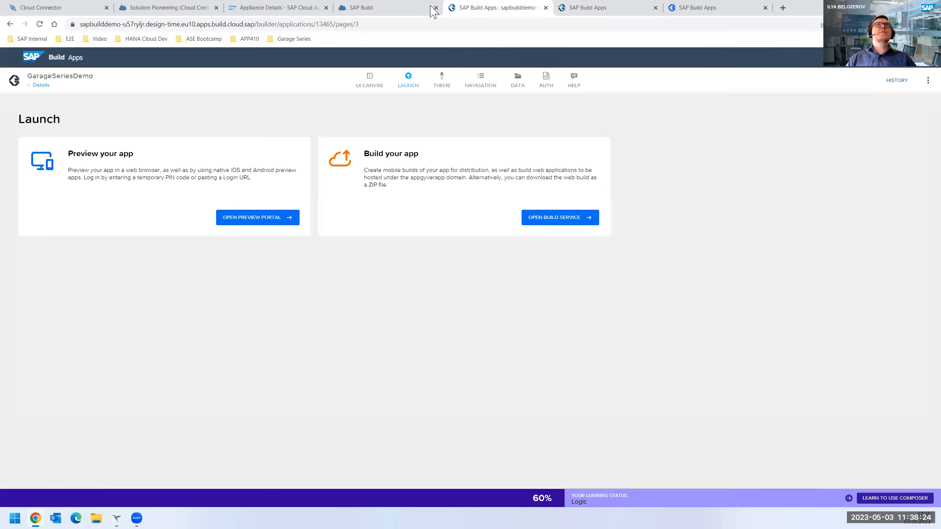
{"action": "left_click", "coordinate": [392, 9]}
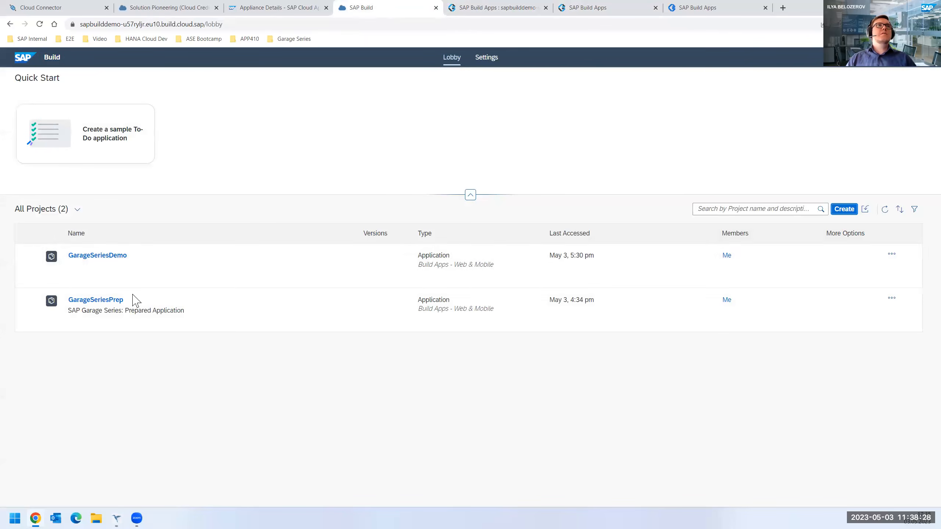
{"action": "left_click", "coordinate": [92, 255]}
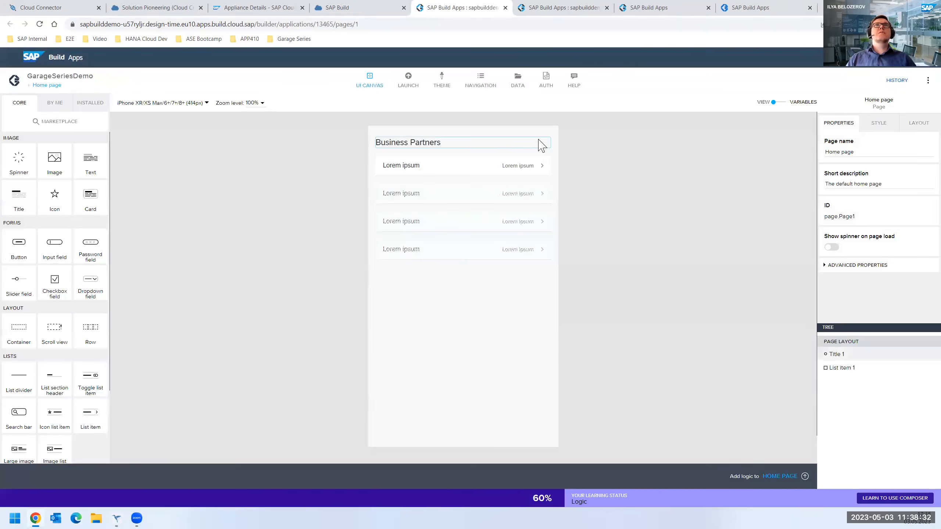
Step: Open the build service for GarageSeriesDemo, check its build history and return to the app builder
{"action": "left_click", "coordinate": [402, 92]}
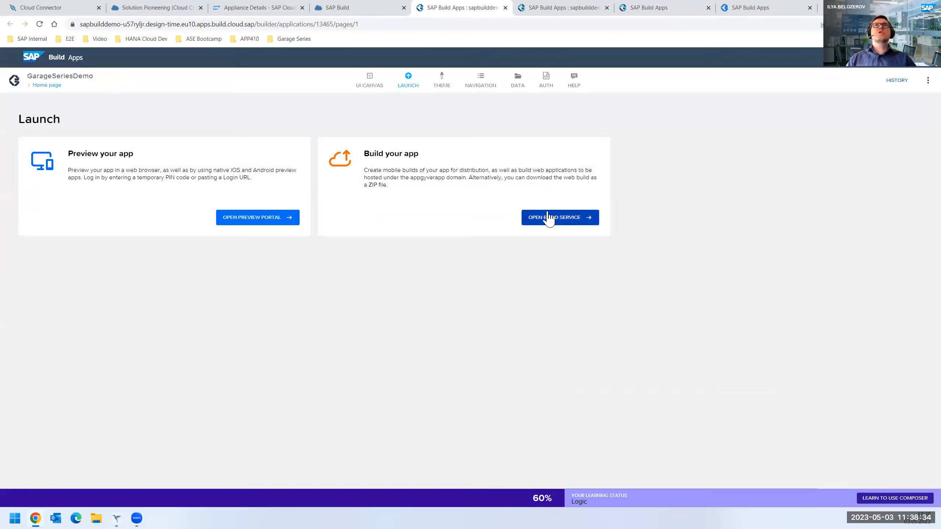
{"action": "left_click", "coordinate": [546, 218]}
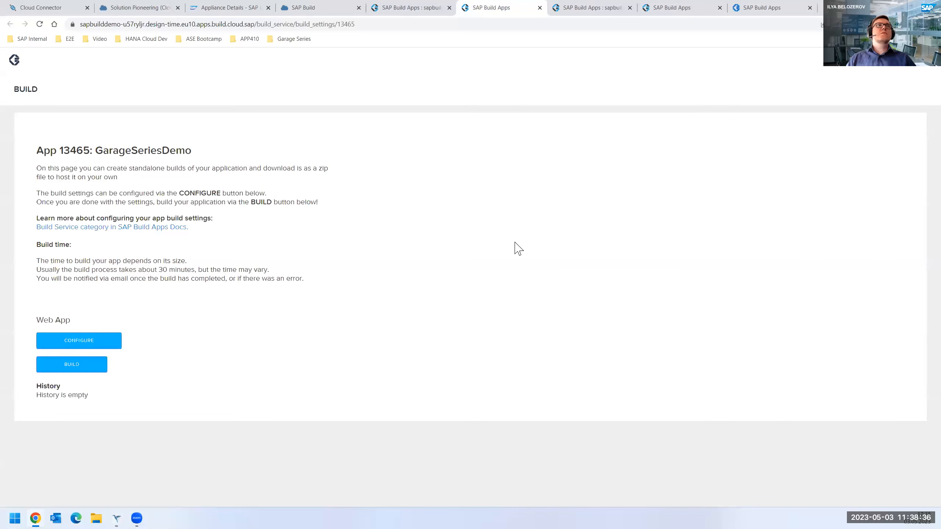
{"action": "left_click", "coordinate": [412, 8]}
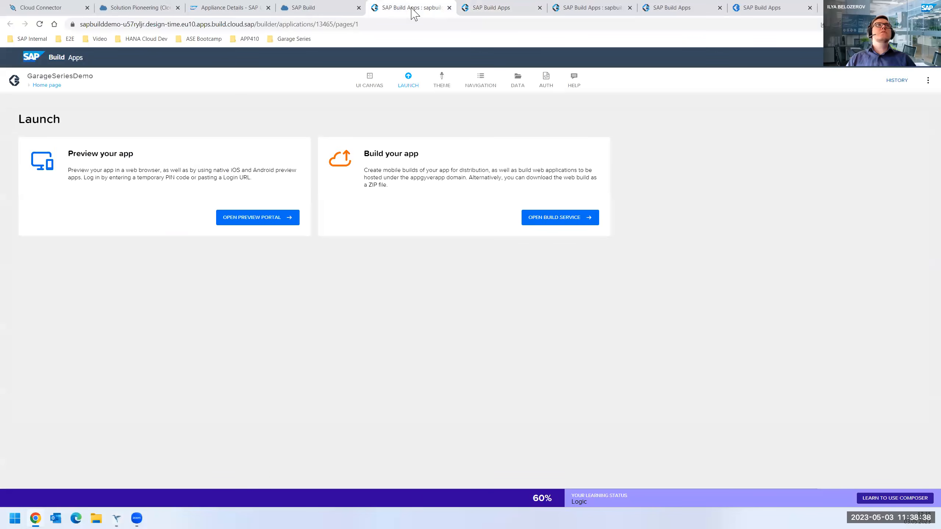
Step: Return to the SAP Build lobby and open the GarageSeriesPrep project
{"action": "left_click", "coordinate": [321, 10]}
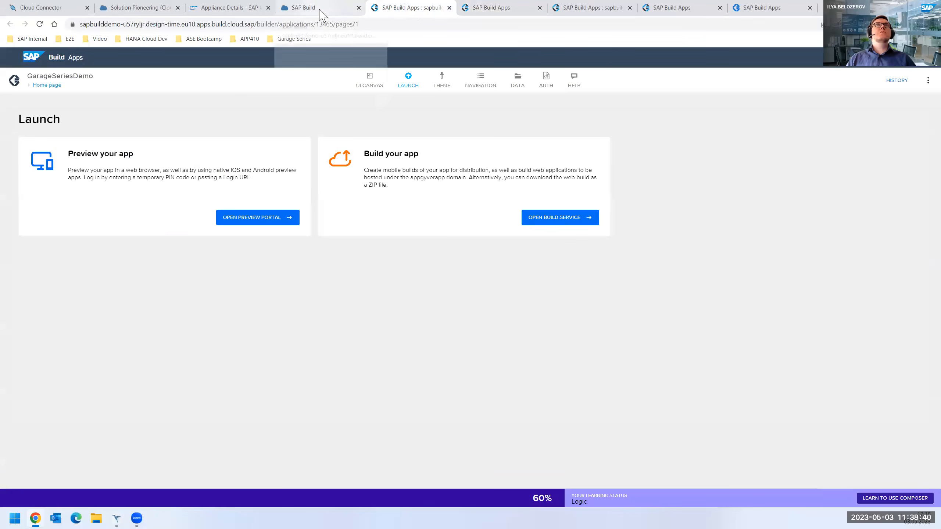
{"action": "left_click", "coordinate": [393, 16]}
{"action": "left_click", "coordinate": [326, 11]}
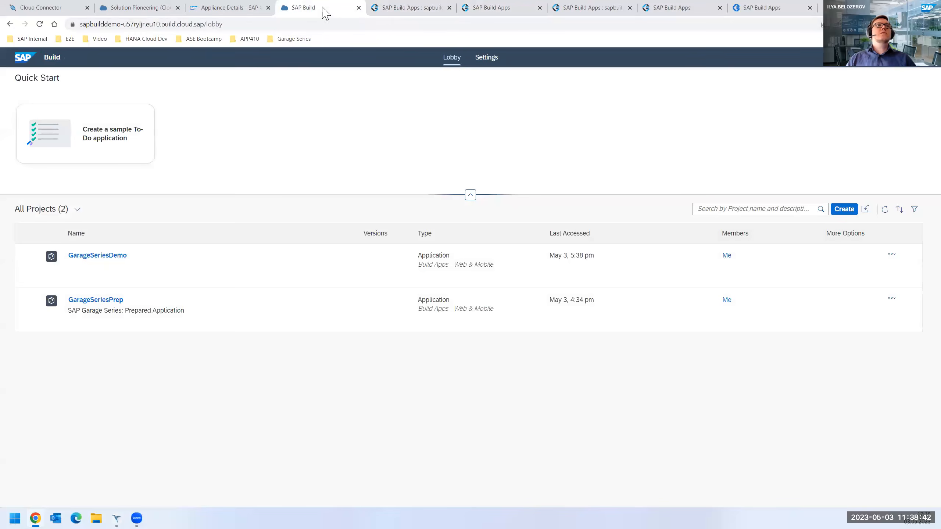
{"action": "left_click", "coordinate": [106, 314]}
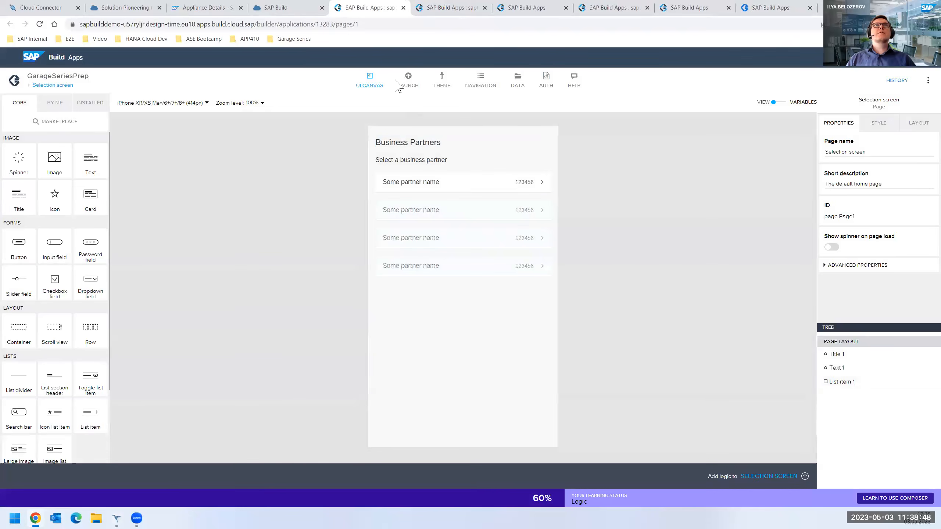
Step: Open the build service for GarageSeriesPrep and examine the status of the builds in its history
{"action": "left_click", "coordinate": [407, 81]}
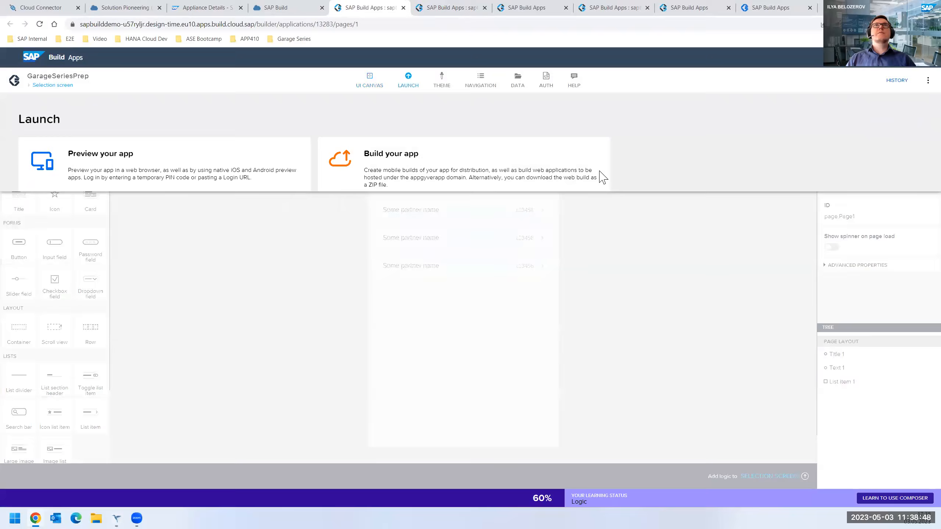
{"action": "left_click", "coordinate": [569, 218]}
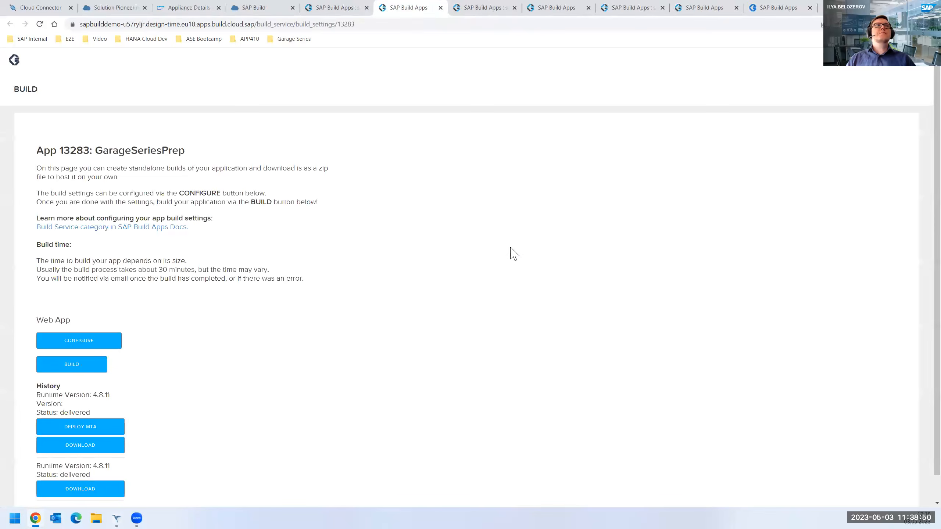
{"action": "scroll", "coordinate": [299, 360], "scroll_direction": "down", "scroll_amount": 1}
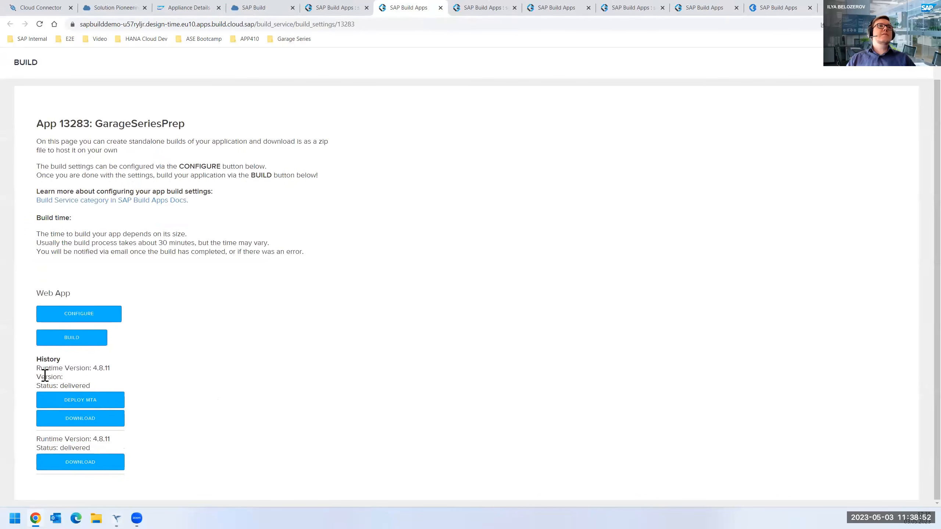
{"action": "left_click_drag", "start_coordinate": [39, 384], "coordinate": [91, 386]}
{"action": "left_click", "coordinate": [146, 391]}
Step: Review the MTA deployment settings for the first build in the history, including the environment choices, and close them without deploying
{"action": "left_click", "coordinate": [81, 401]}
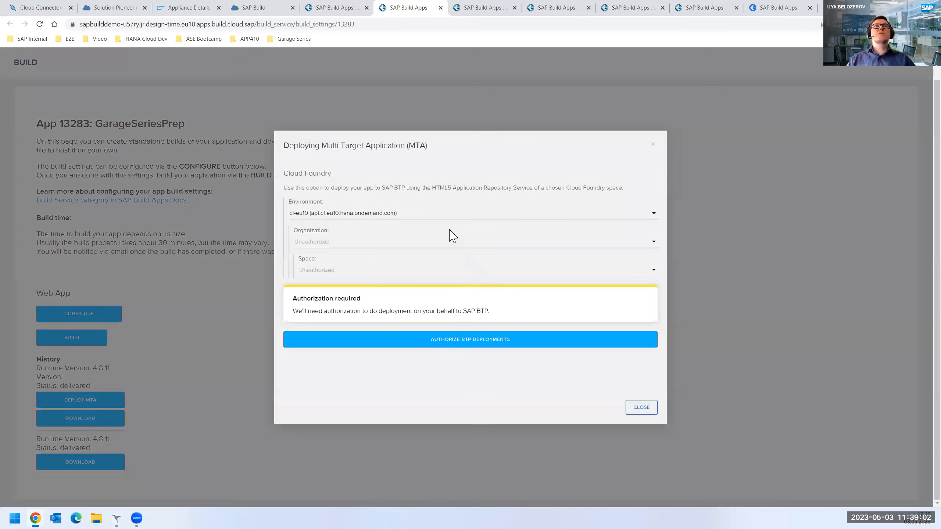
{"action": "left_click", "coordinate": [653, 213]}
{"action": "left_click", "coordinate": [652, 216]}
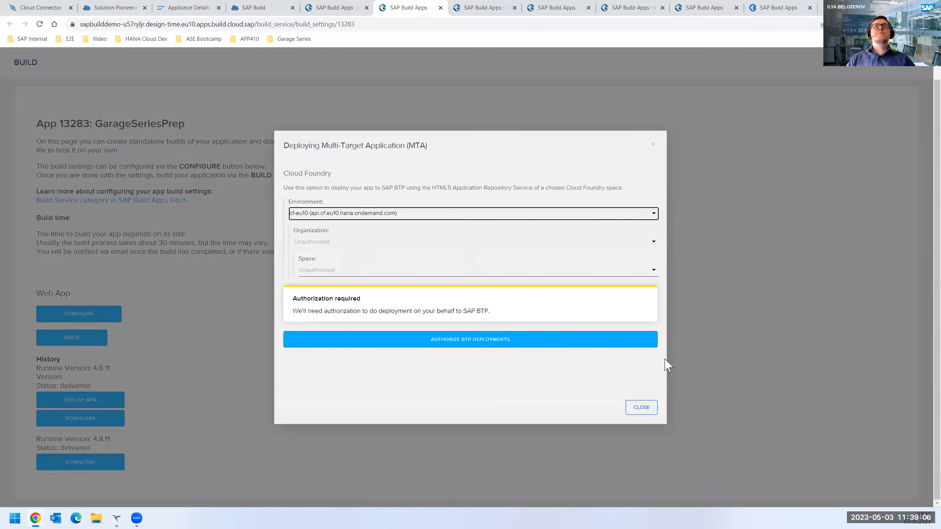
{"action": "left_click", "coordinate": [648, 412]}
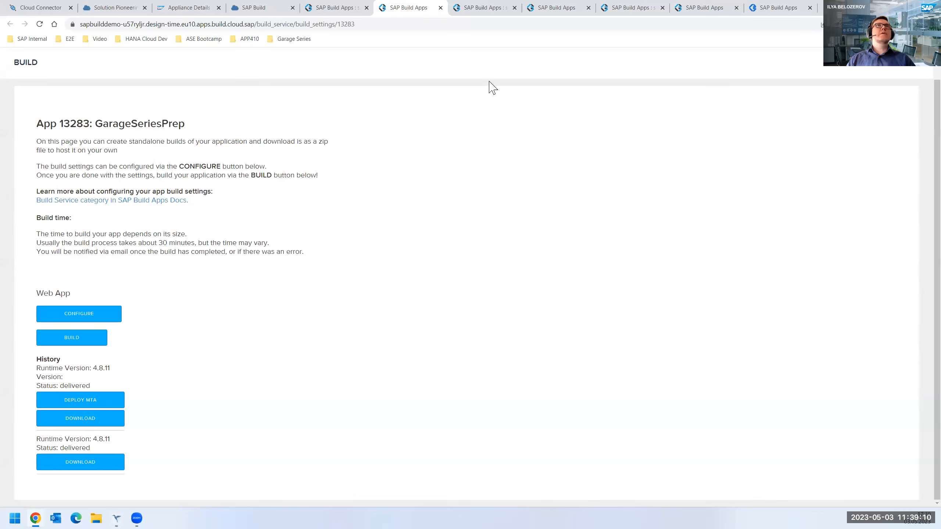
Step: Switch to the SAP BTP Cockpit and show the HTML5 applications of the BuildDemo subaccount
{"action": "left_click", "coordinate": [340, 14]}
{"action": "left_click", "coordinate": [191, 11]}
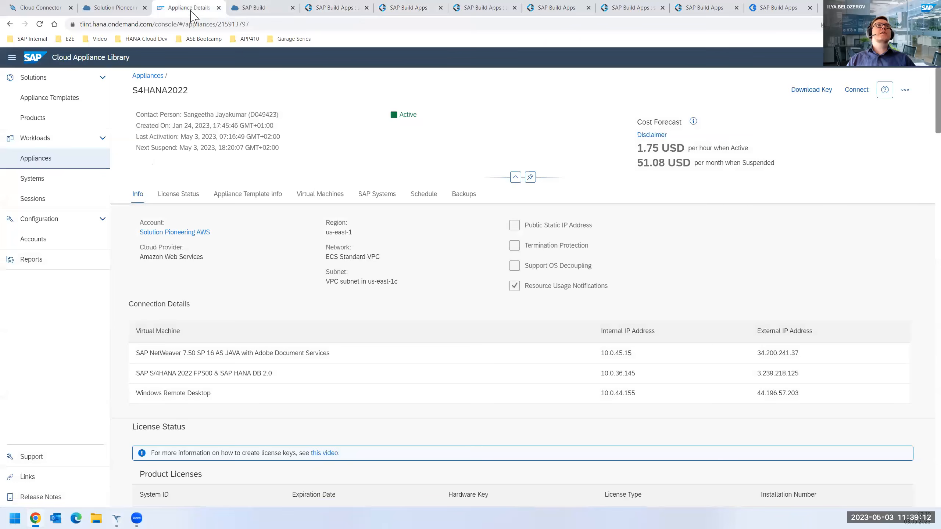
{"action": "left_click", "coordinate": [120, 10]}
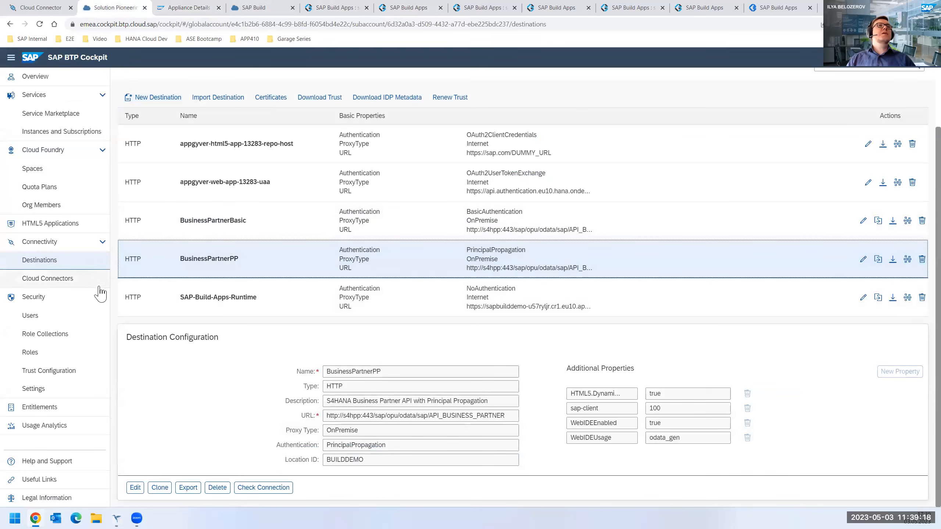
{"action": "left_click", "coordinate": [49, 224]}
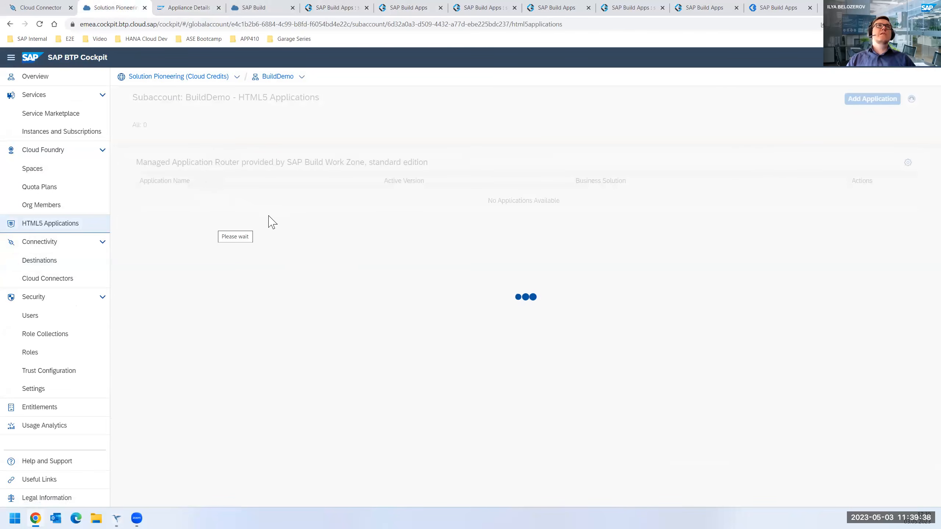
Step: Launch the deployed application ag13283, sign in with the custom identity provider and check the address details of Inlandskunde DE 3
{"action": "left_click", "coordinate": [155, 225]}
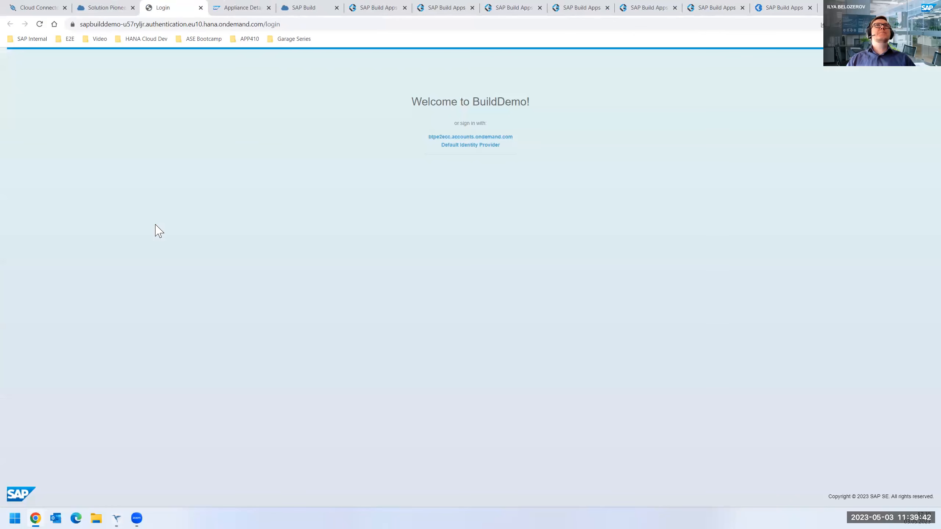
{"action": "left_click", "coordinate": [478, 137]}
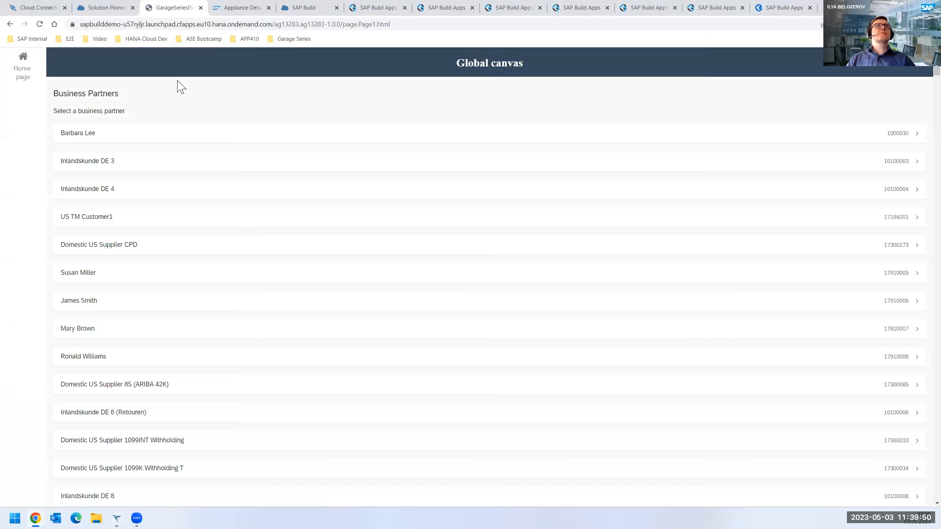
{"action": "left_click", "coordinate": [84, 168]}
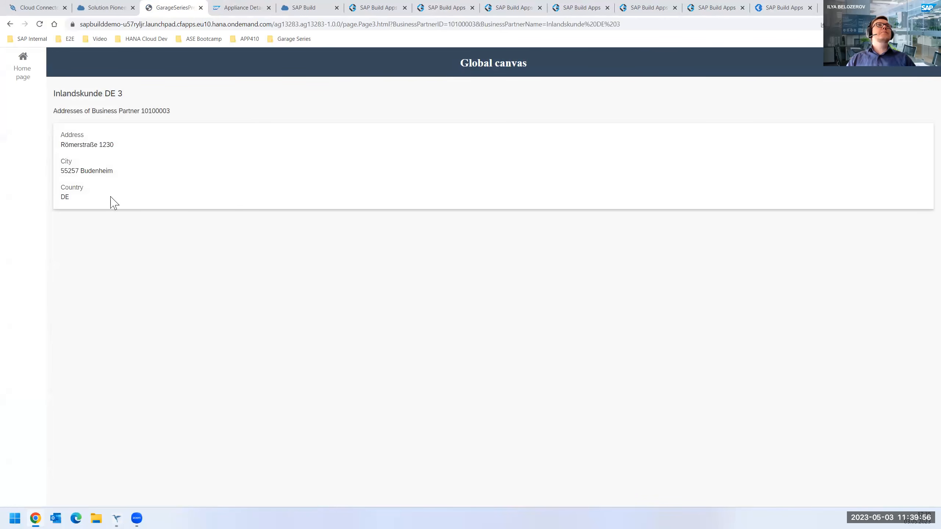
Step: Return to the SAP BTP Cockpit and open SAP Build Work Zone, standard edition from the BuildDemo subaccount's subscriptions
{"action": "left_click", "coordinate": [115, 14]}
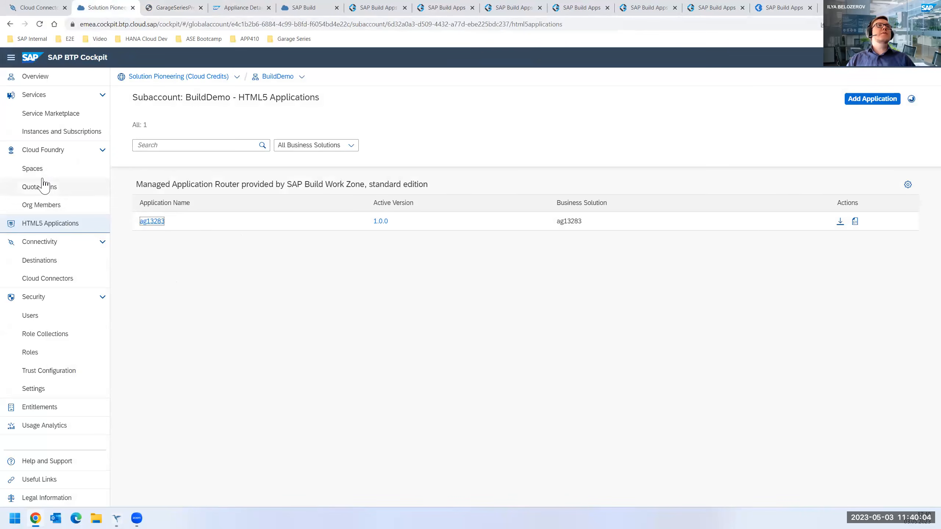
{"action": "left_click", "coordinate": [73, 133]}
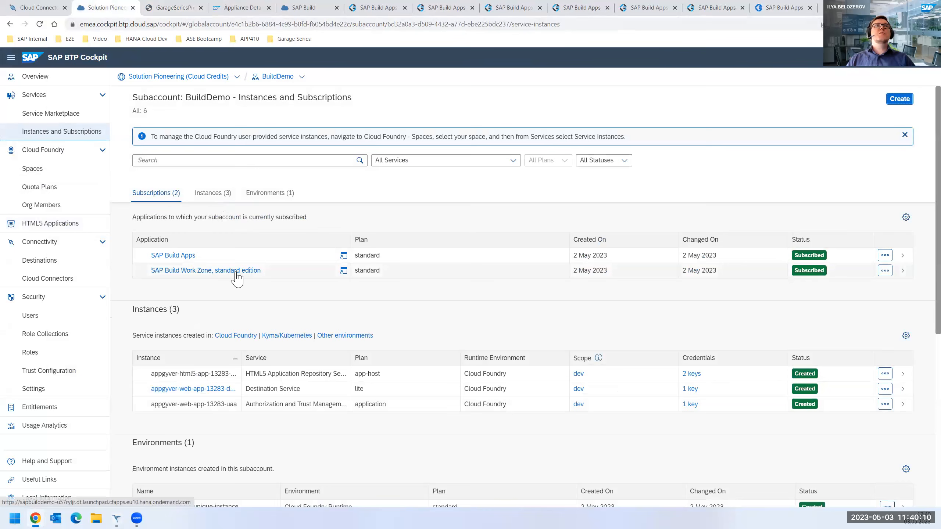
{"action": "left_click", "coordinate": [197, 275]}
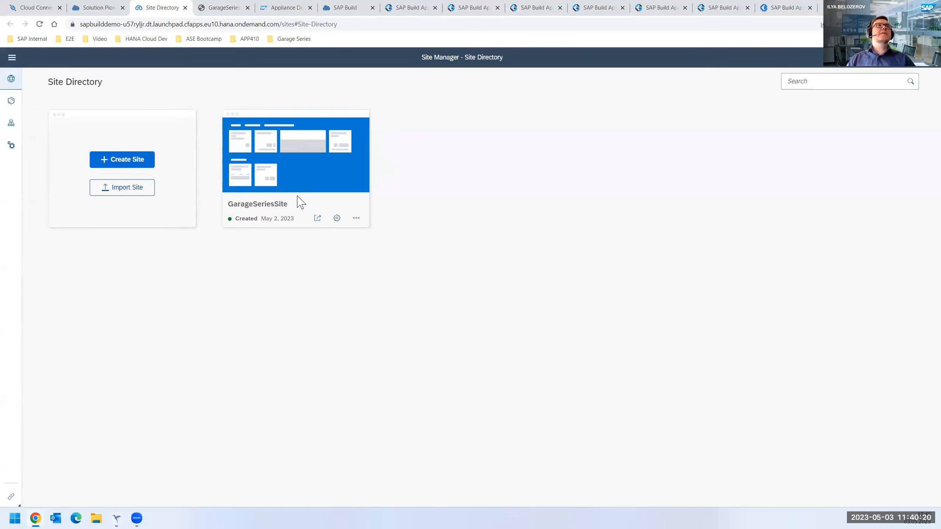
Step: Review the app assignments of the Business Partners group and the Everyone role in the site's content items
{"action": "left_click", "coordinate": [17, 107]}
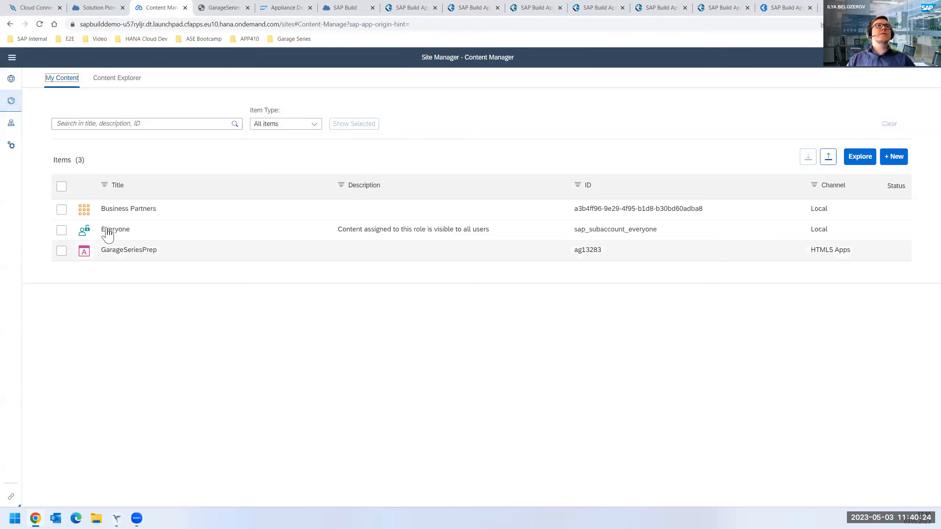
{"action": "left_click", "coordinate": [152, 213]}
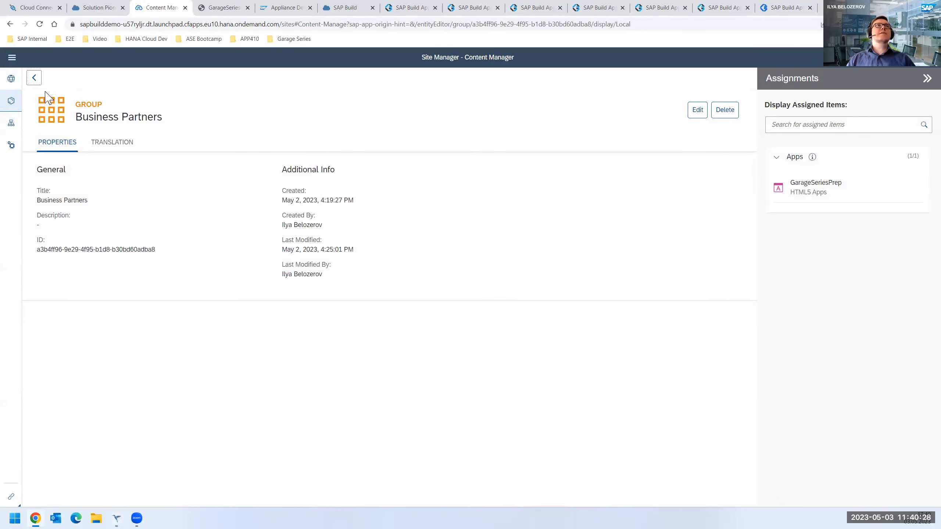
{"action": "left_click", "coordinate": [34, 78]}
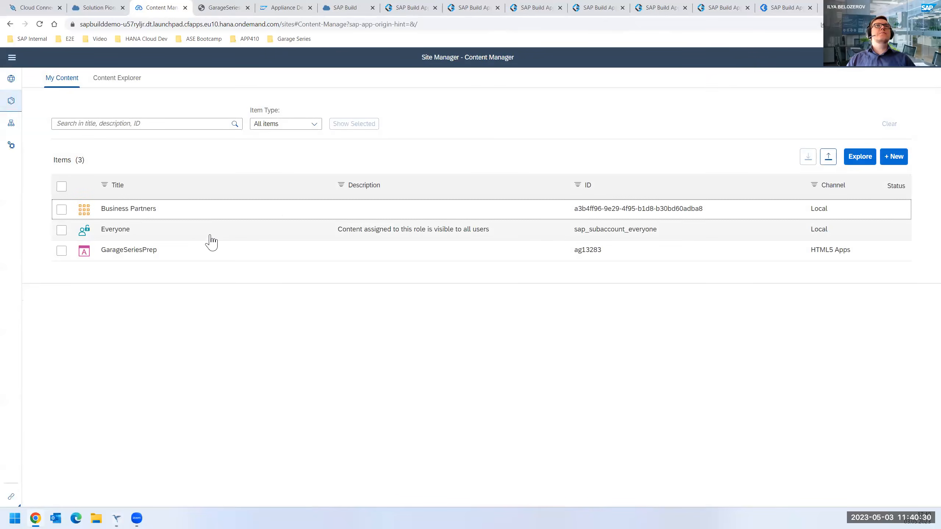
{"action": "left_click", "coordinate": [208, 234]}
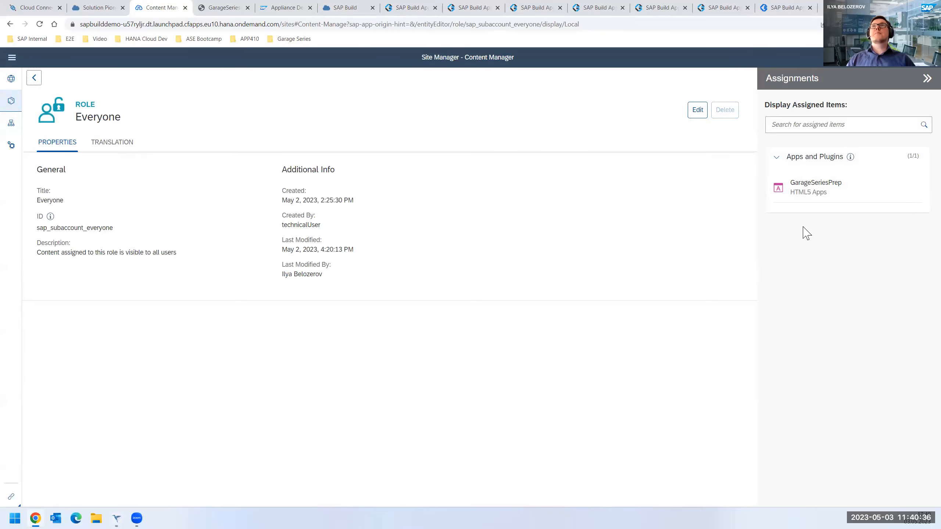
{"action": "left_click", "coordinate": [34, 78]}
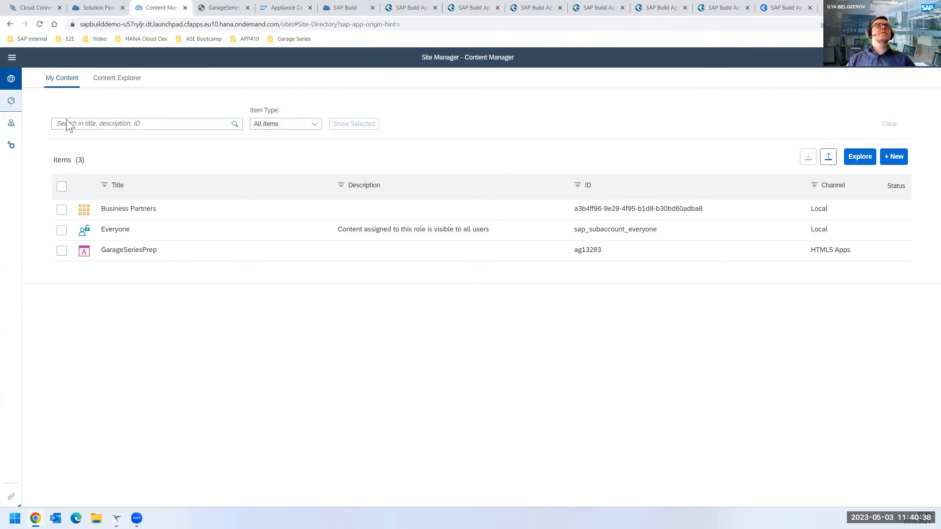
Step: Open GarageSeriesSite from the site directory, launch GarageSeriesPrep there and show the addresses of Inlandskunde DE 3
{"action": "left_click", "coordinate": [12, 79]}
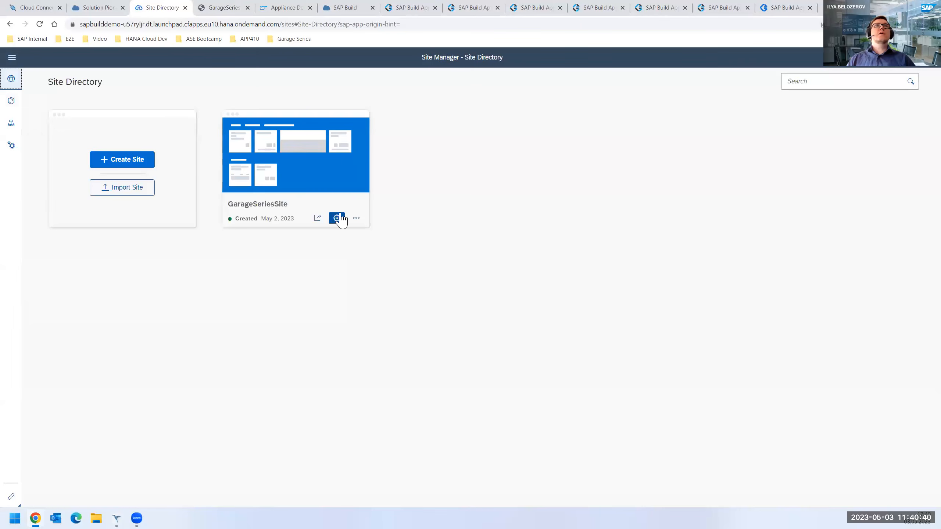
{"action": "left_click", "coordinate": [317, 219]}
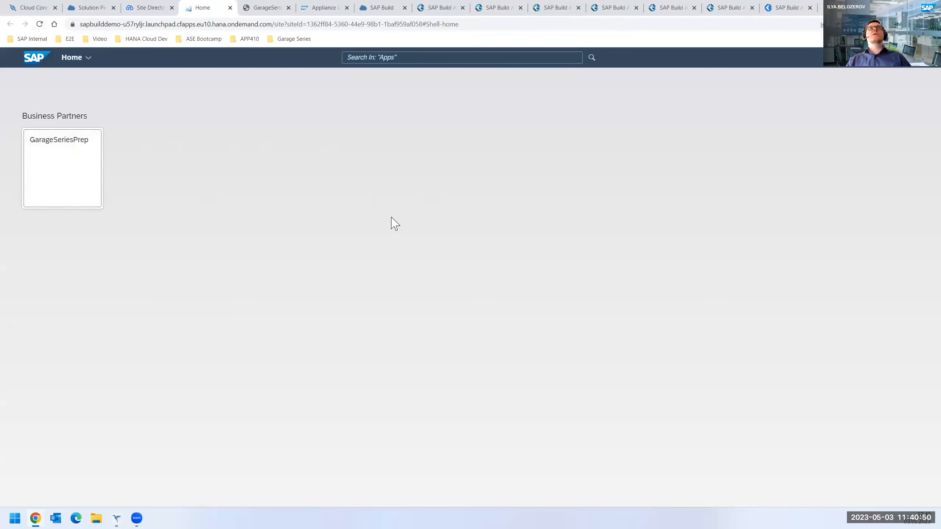
{"action": "left_click", "coordinate": [84, 168]}
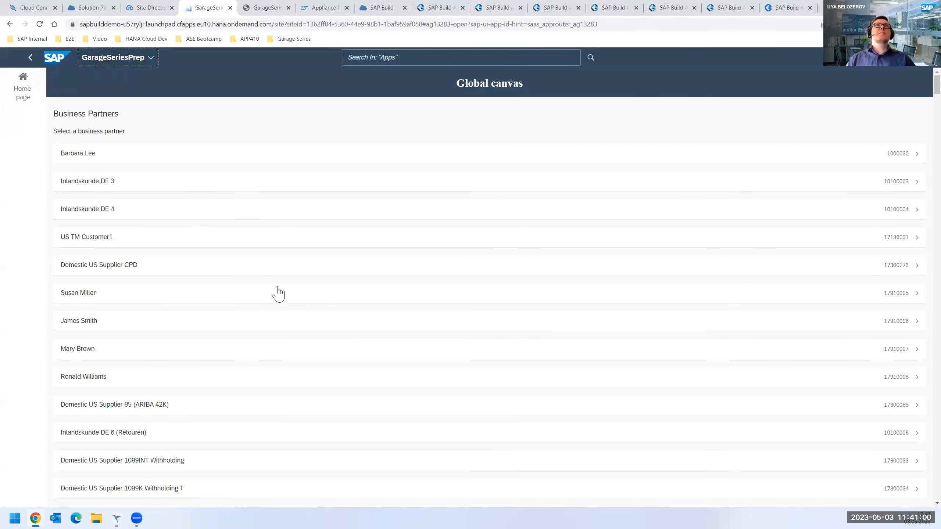
{"action": "left_click", "coordinate": [96, 190]}
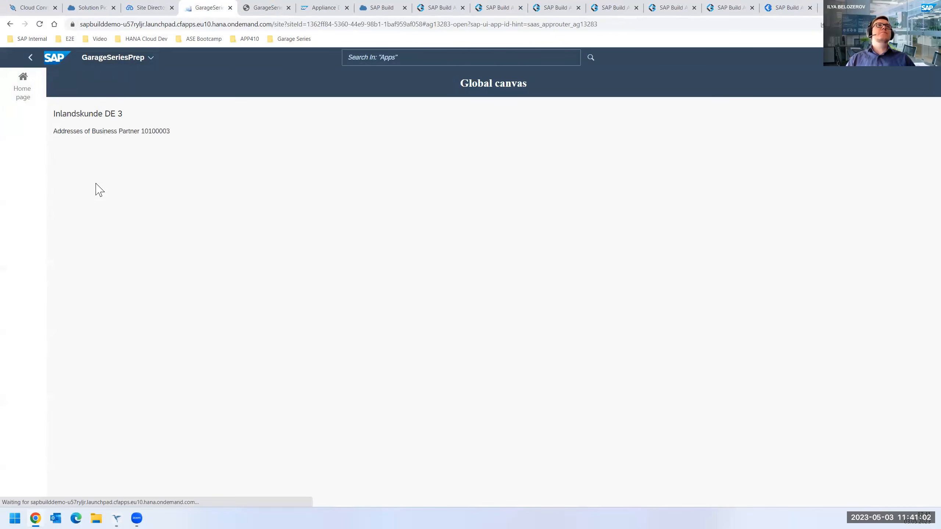